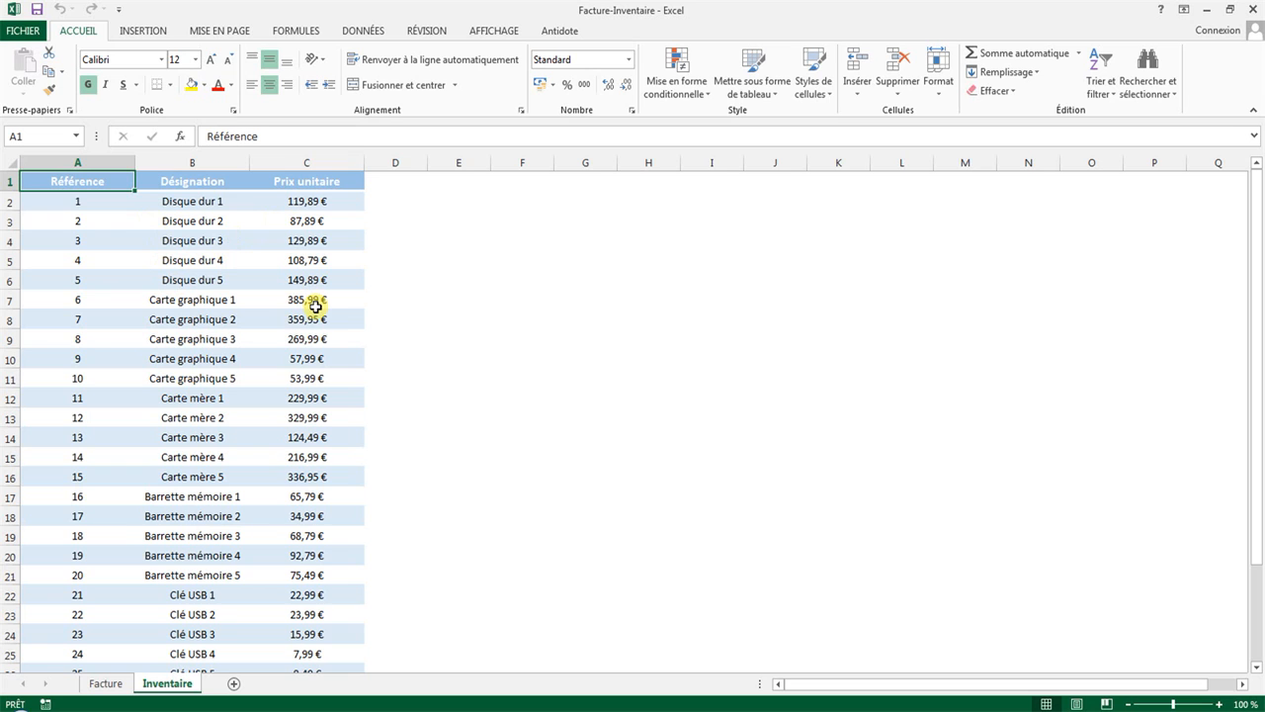
- On the Facture sheet, choose reference 7 in cell A4 and inspect the row's Désignation and Prix unitaire cells
left_click(105, 683)
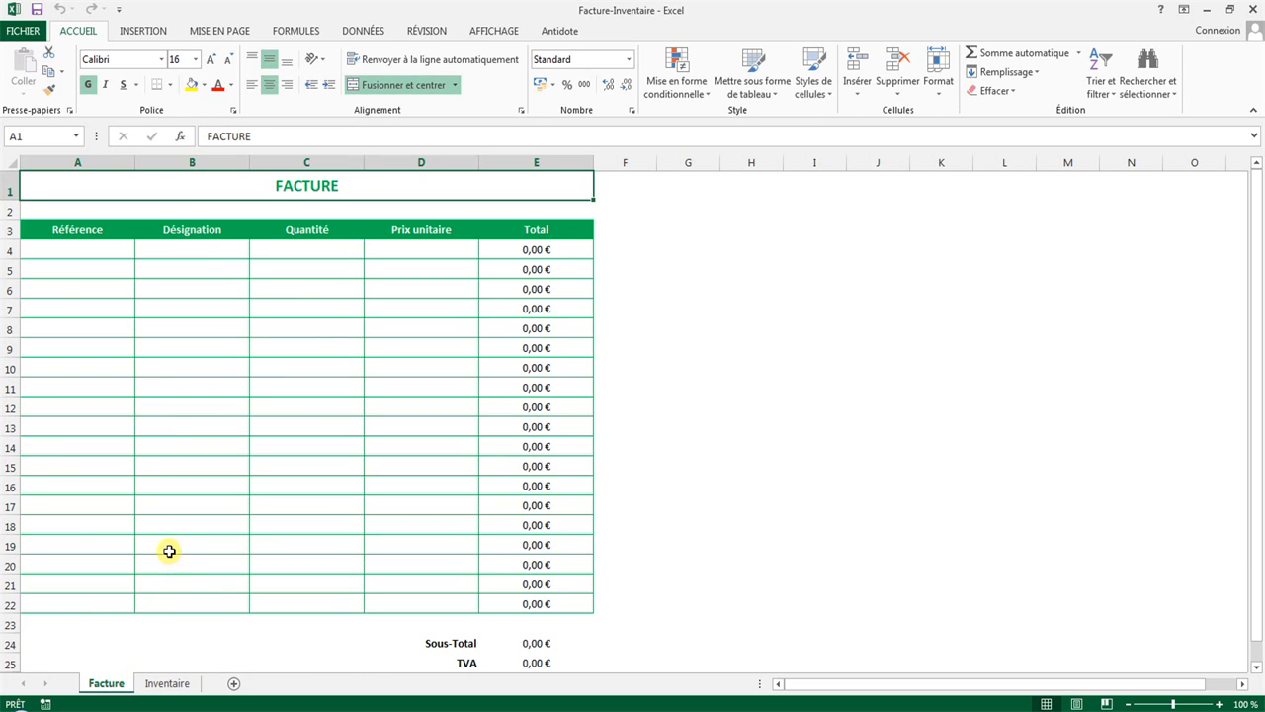
left_click(111, 249)
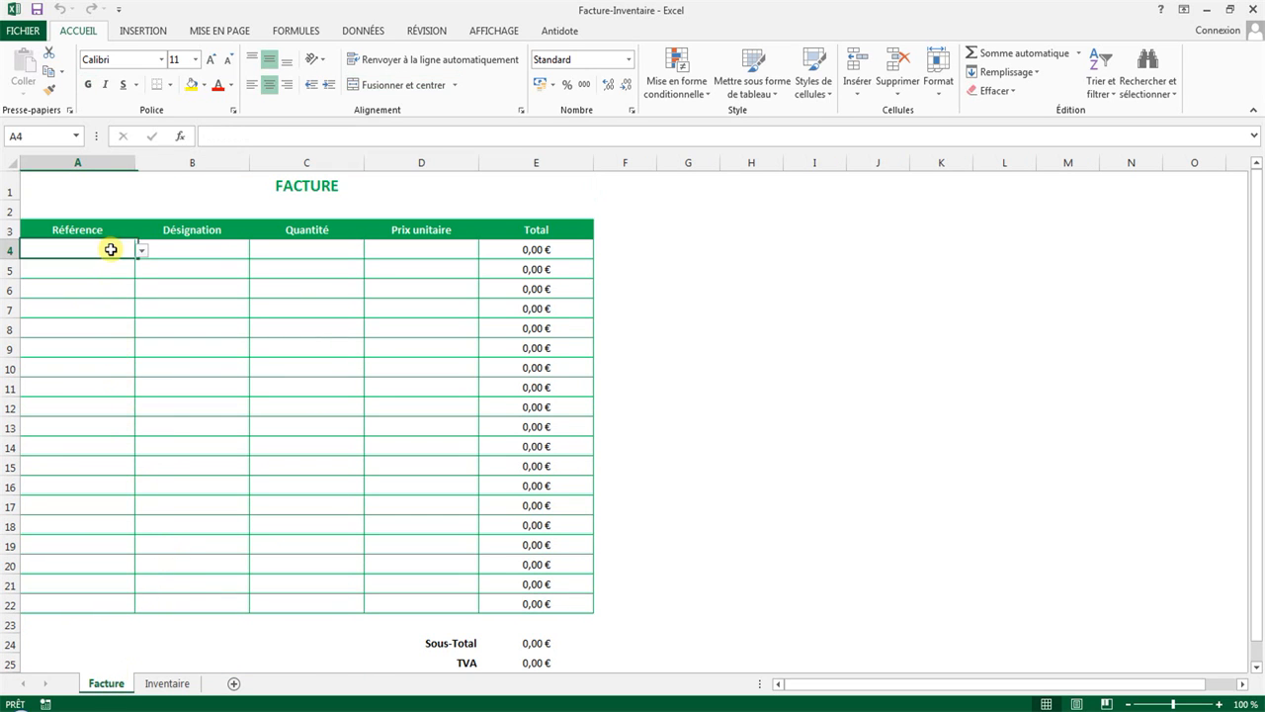
left_click(142, 250)
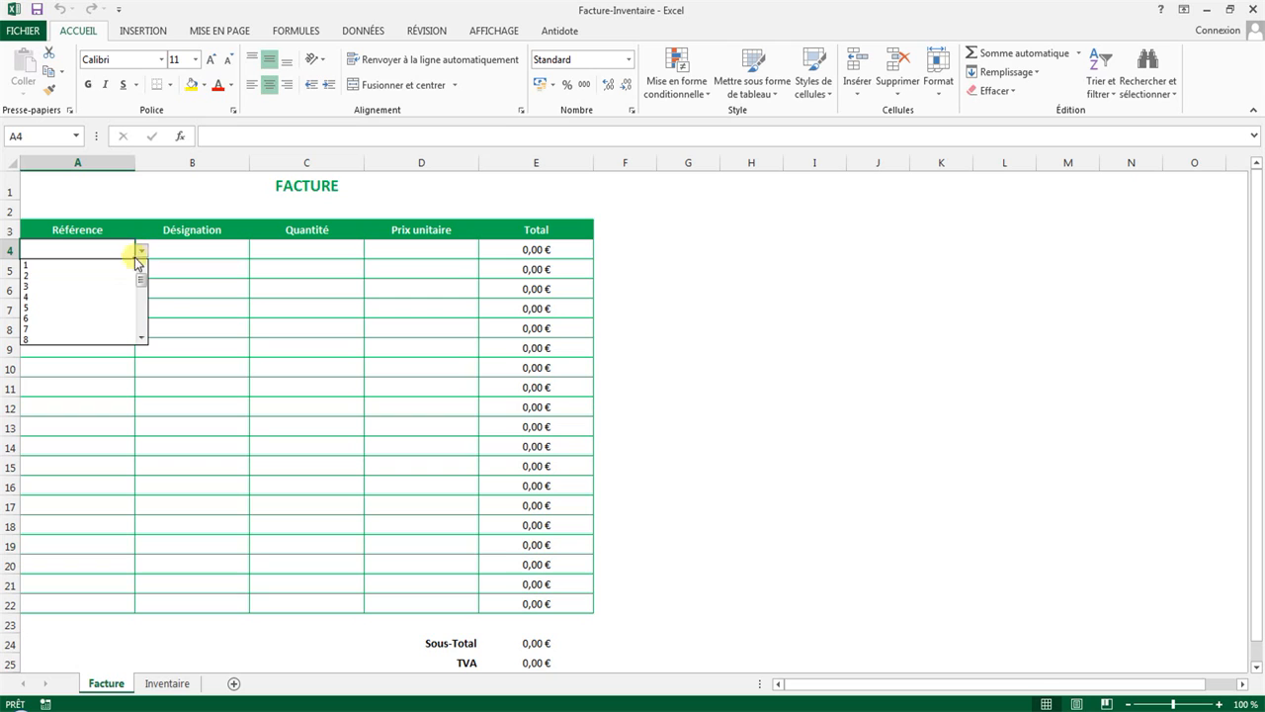
left_click(98, 329)
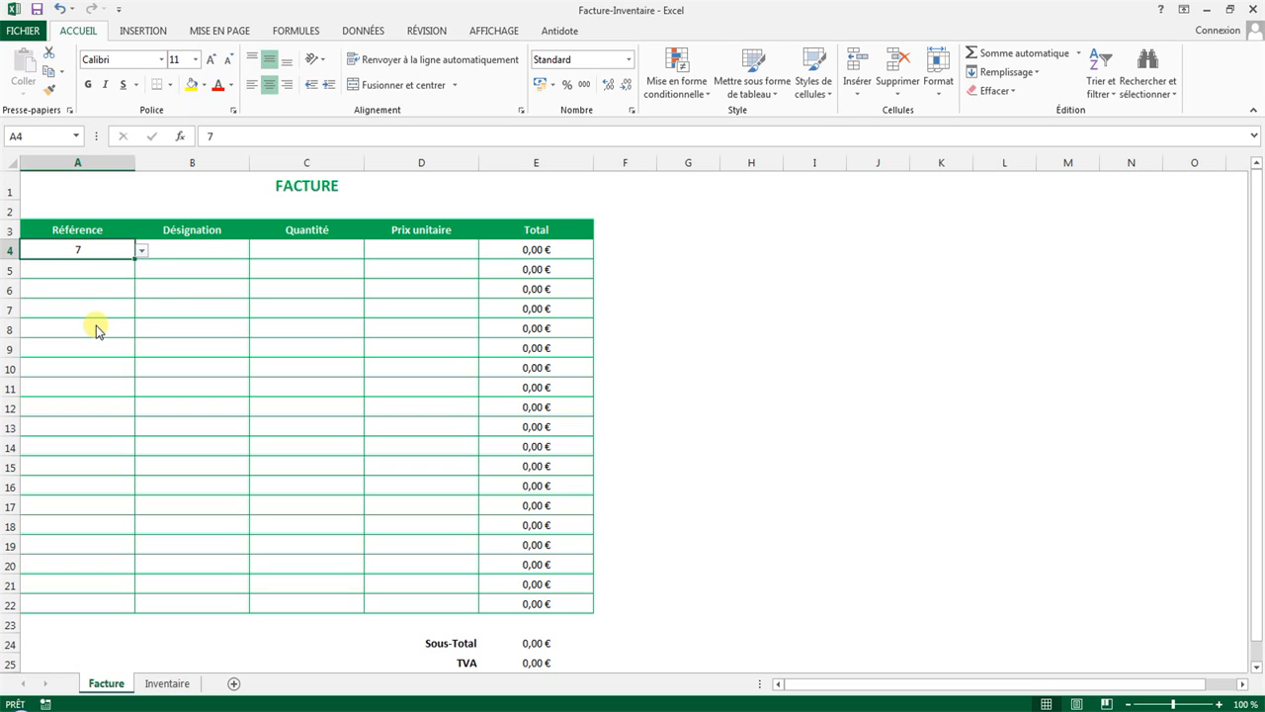
left_click(201, 248)
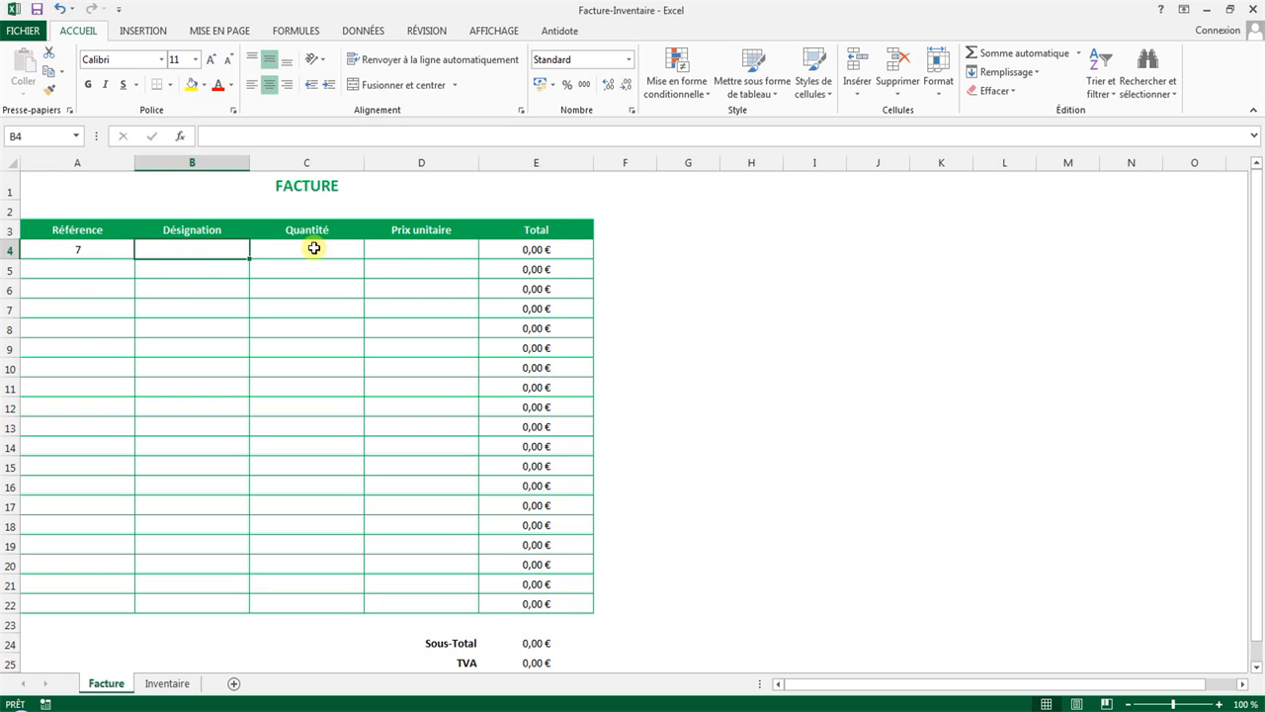
left_click(429, 250)
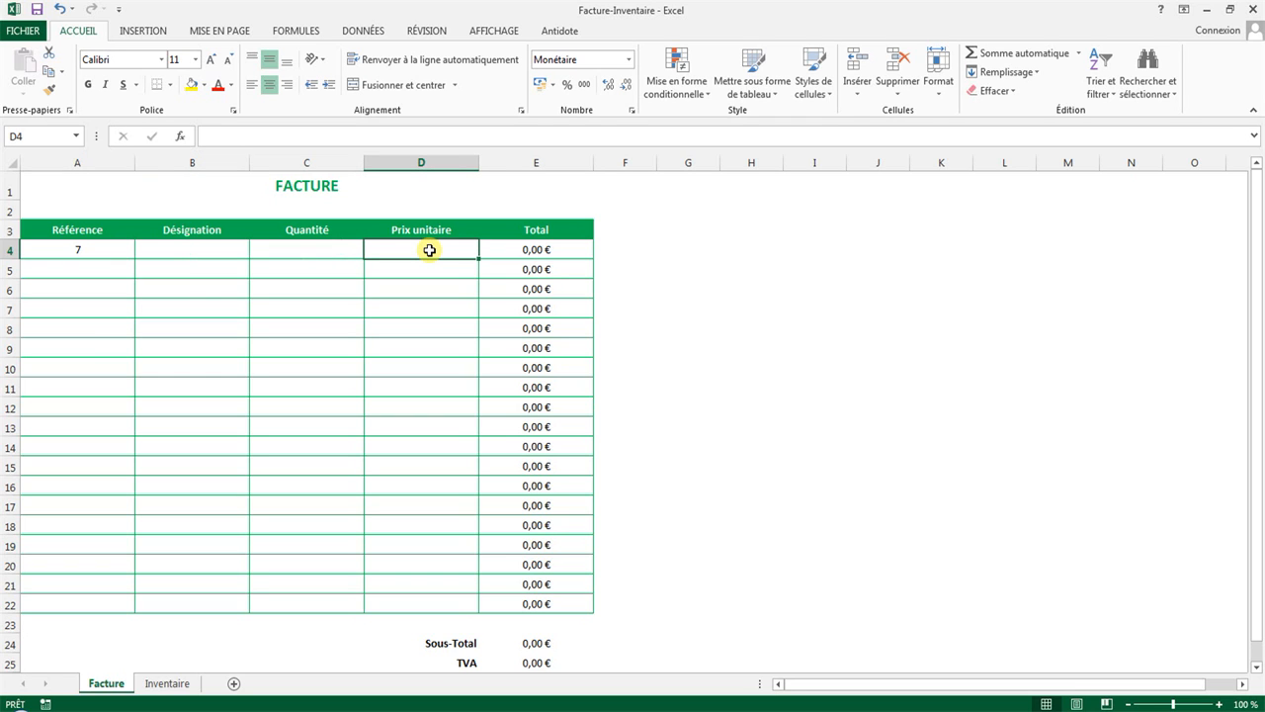
- Change the reference in A4 to 30, check the matching item on the Inventaire sheet, and return to the Facture sheet
left_click(87, 244)
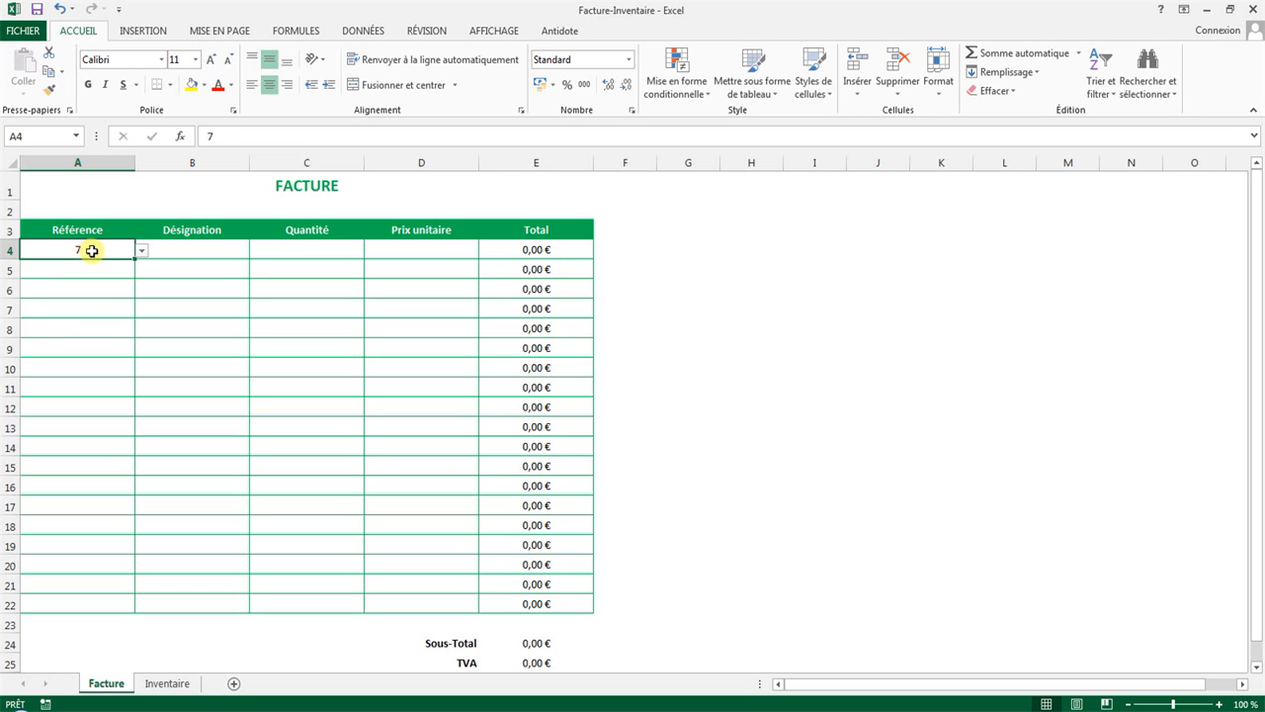
left_click(141, 250)
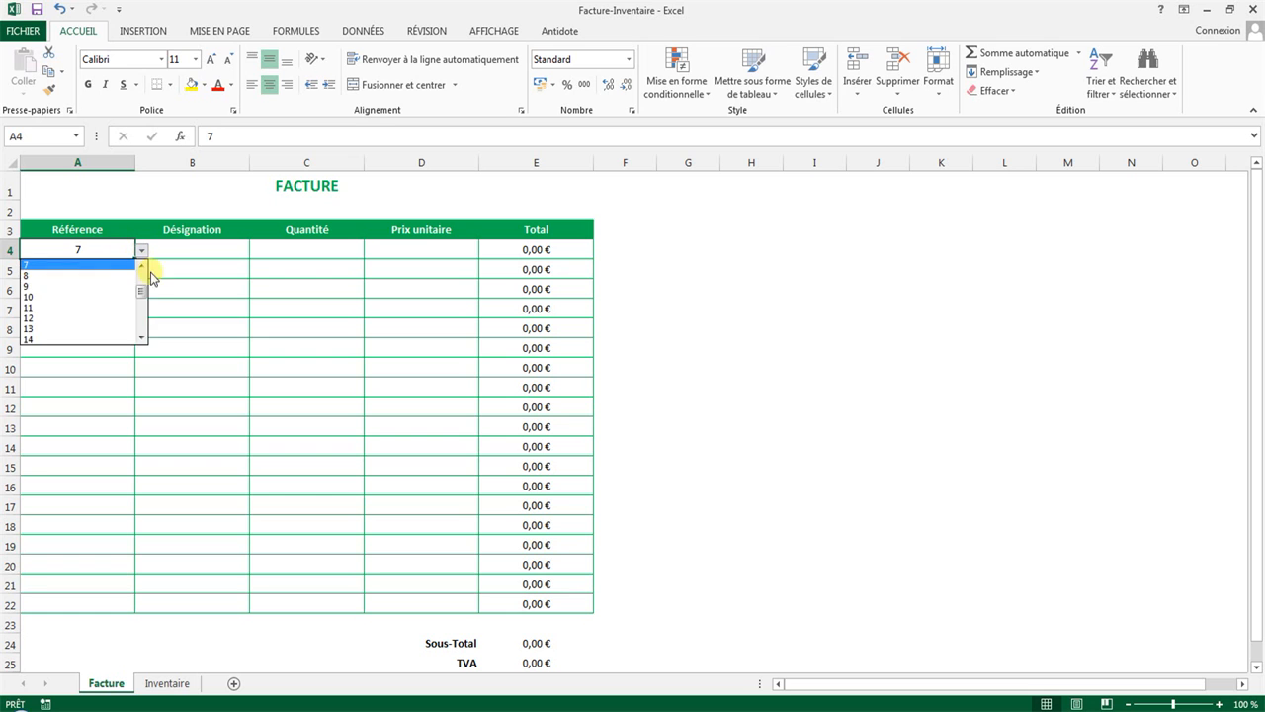
left_click_drag(141, 274, 141, 319)
left_click(115, 336)
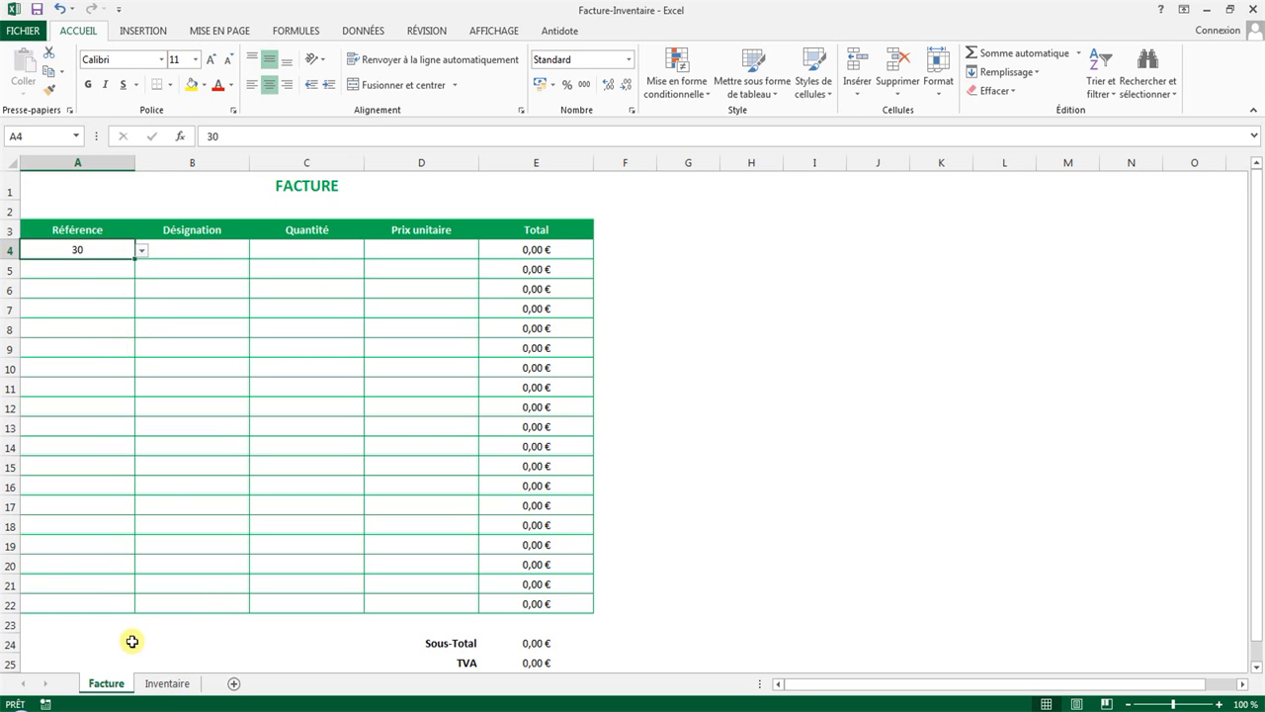
left_click(167, 683)
scroll(193, 593, "down", 5)
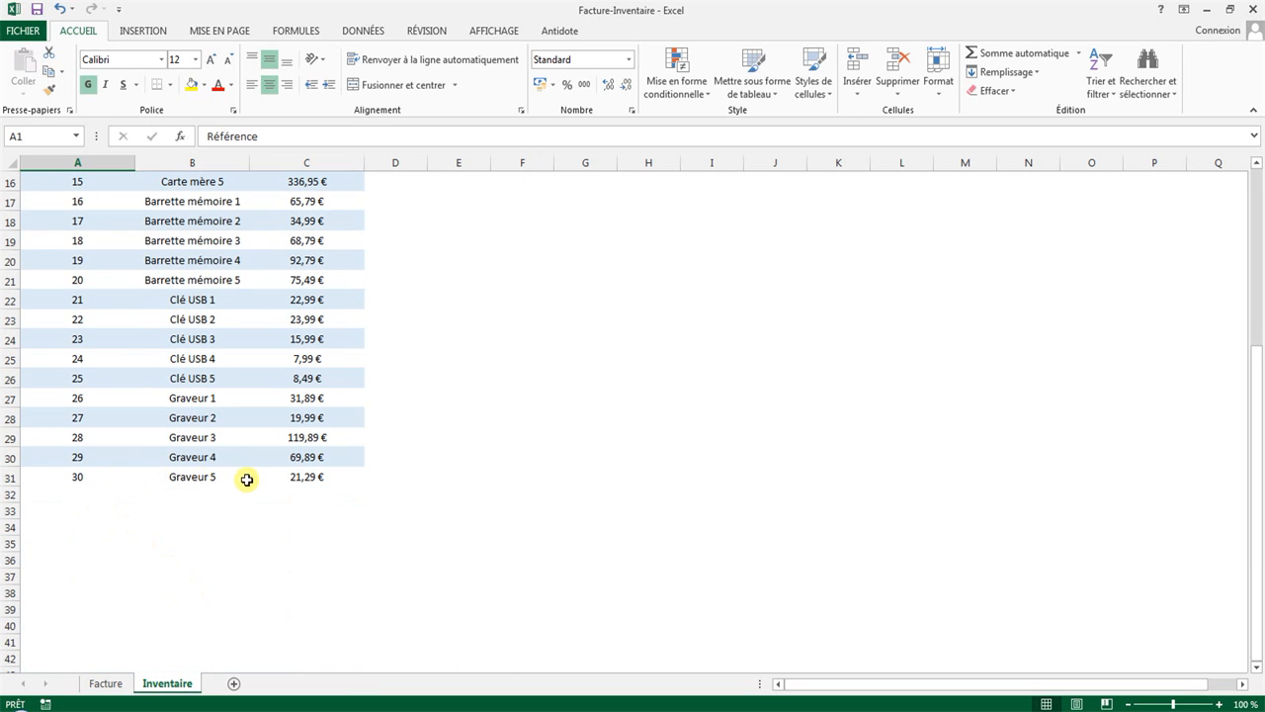
left_click(104, 682)
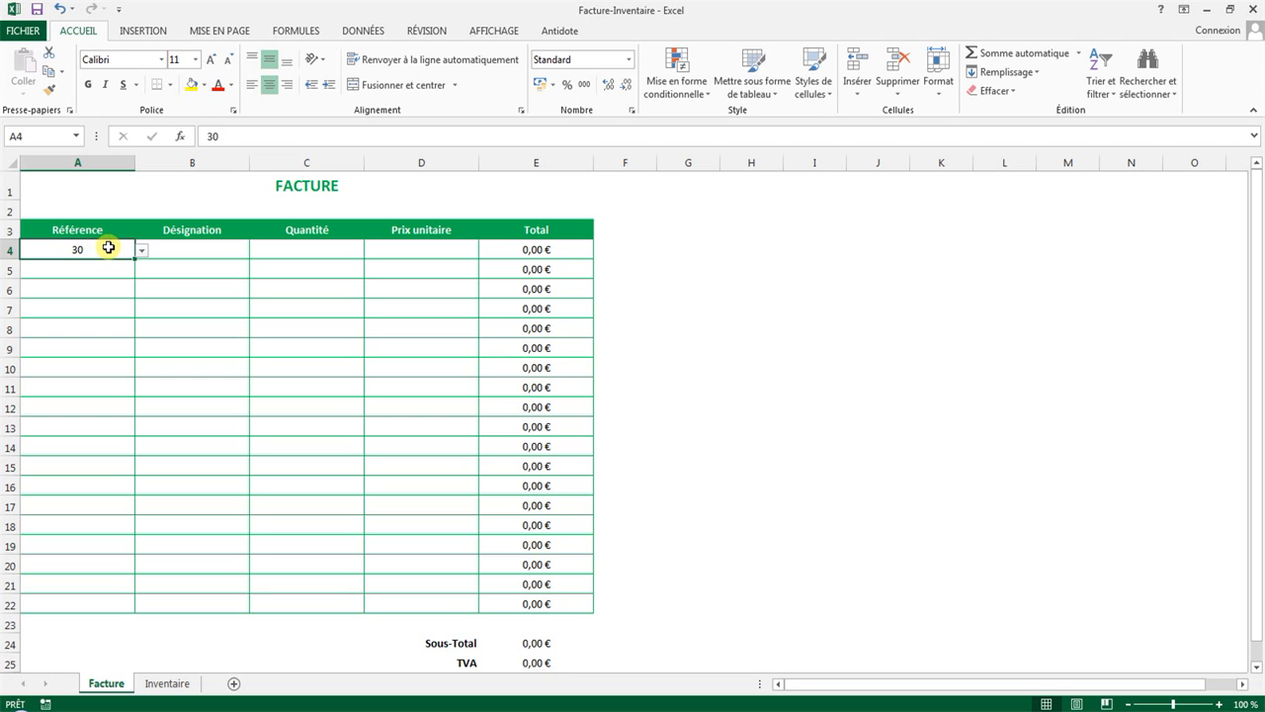
- Examine the formulas in the first line's Total cell and in the Sous-Total, TVA and TOTAL cells
left_click(531, 248)
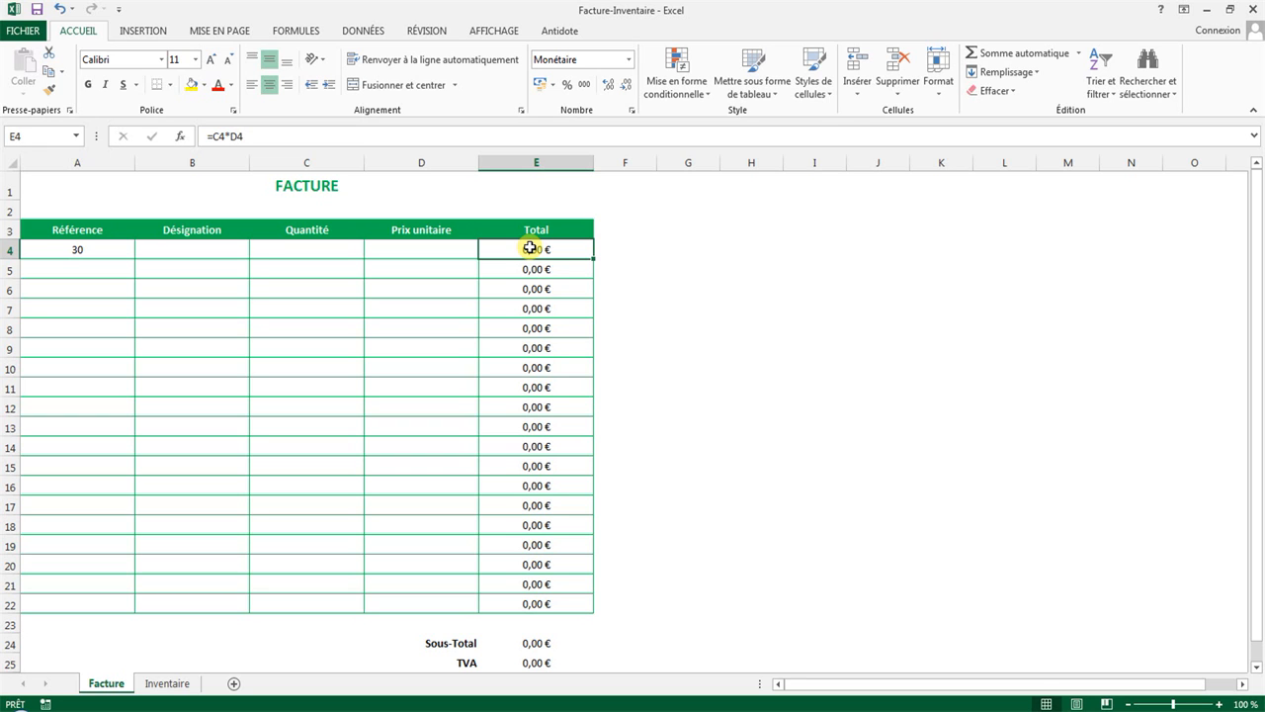
scroll(581, 375, "down", 2)
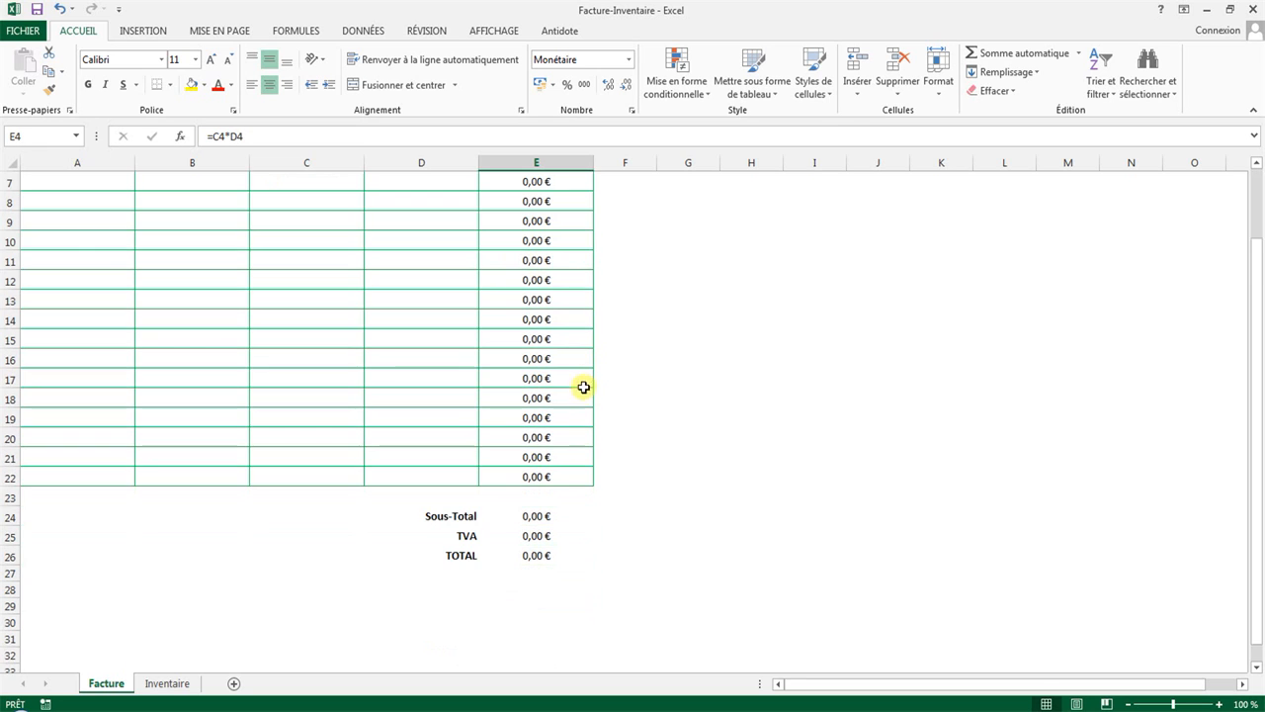
left_click(557, 519)
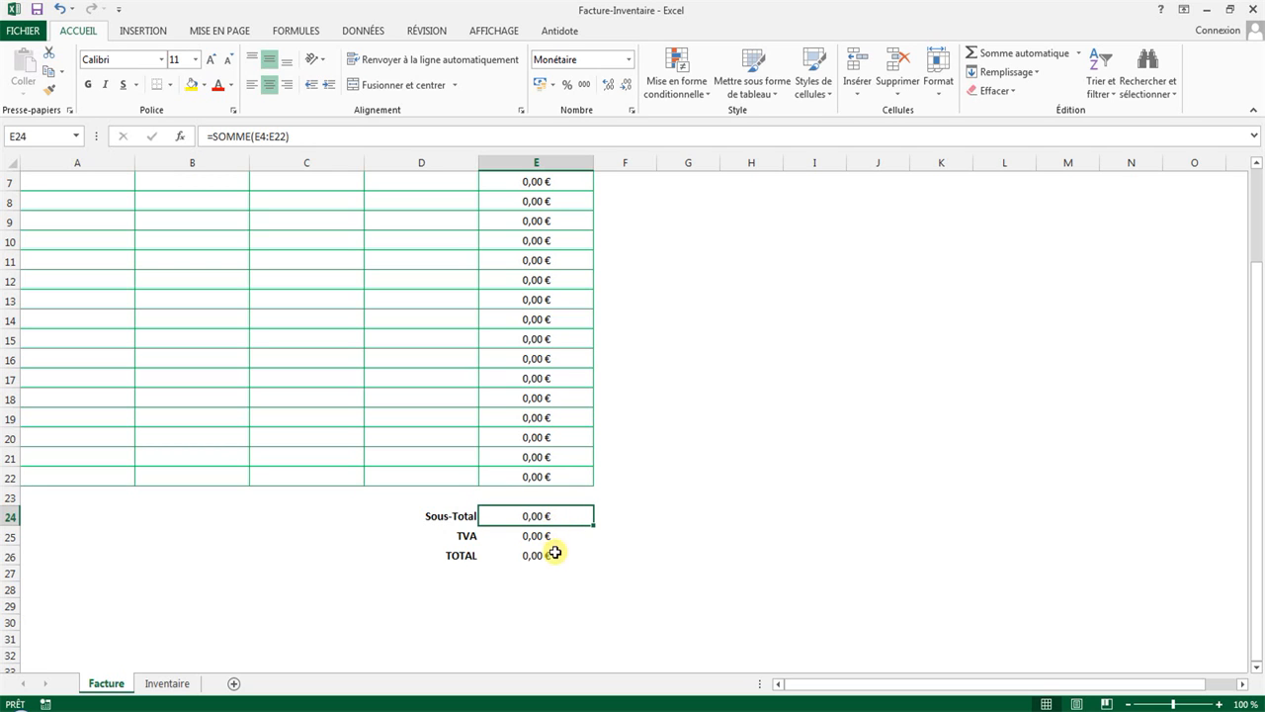
left_click(558, 538)
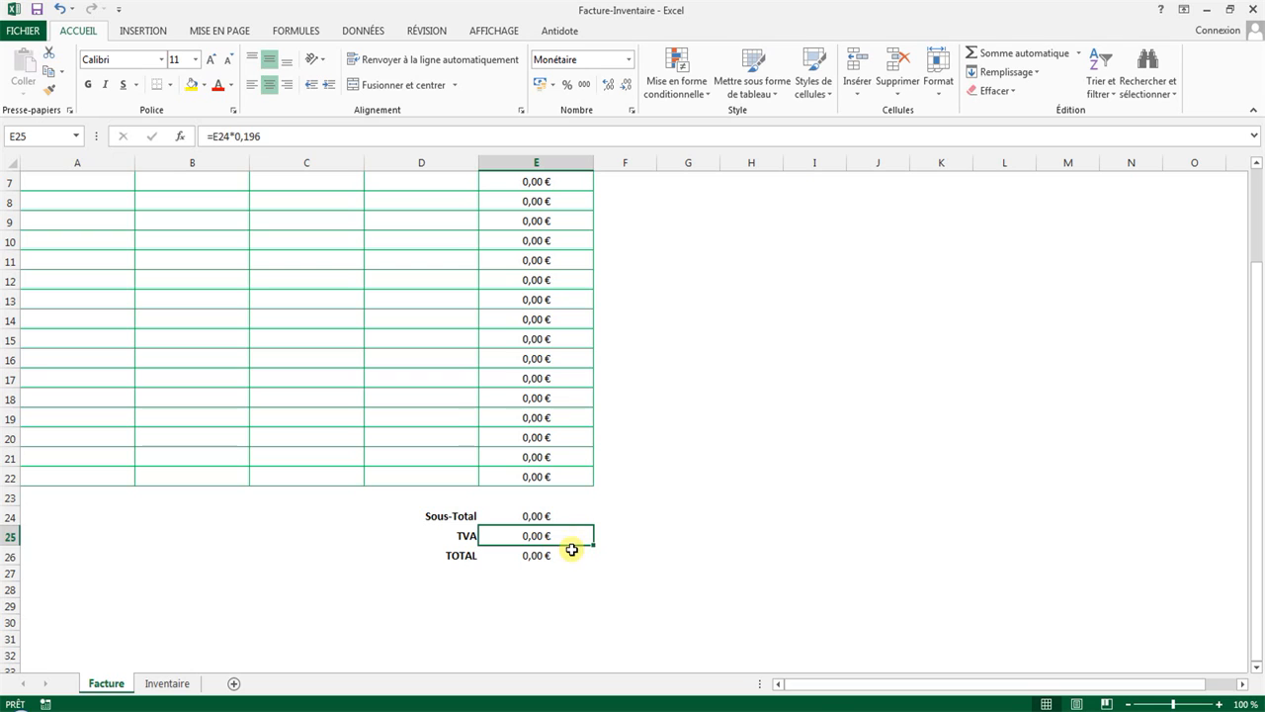
left_click(572, 550)
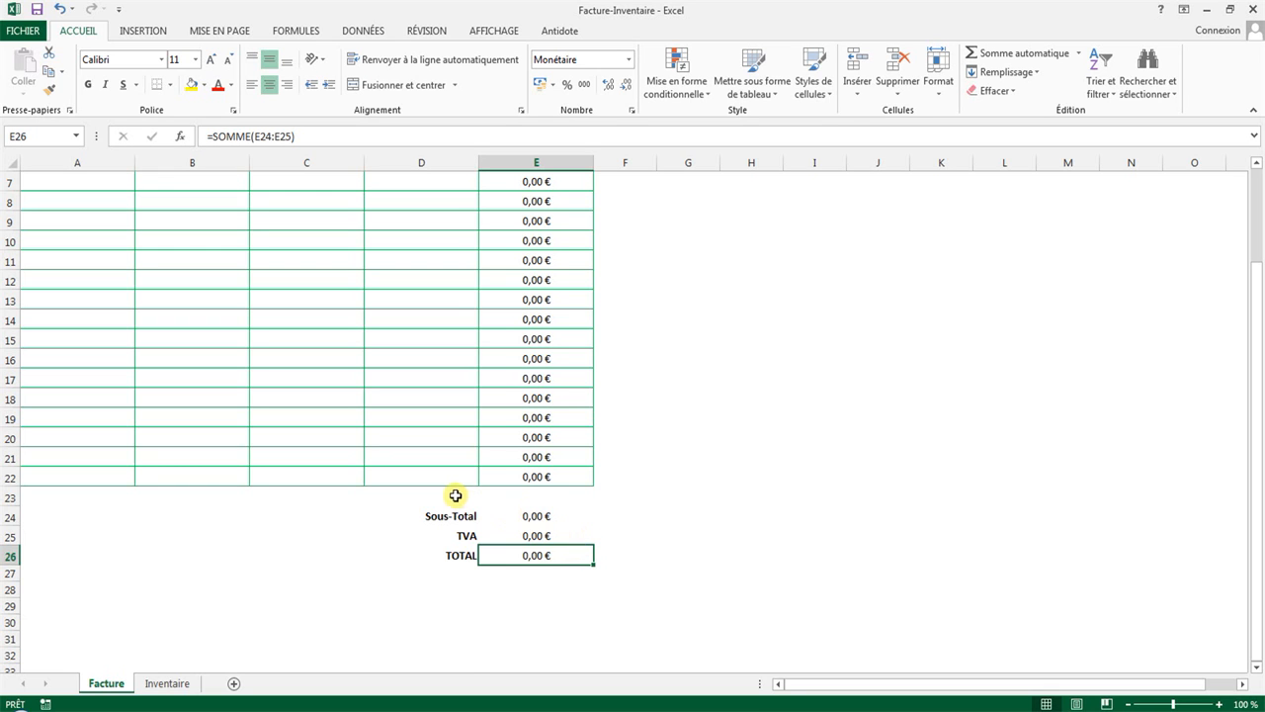
- Clear the reference in cell A4 of the invoice
scroll(433, 487, "up", 2)
left_click(87, 250)
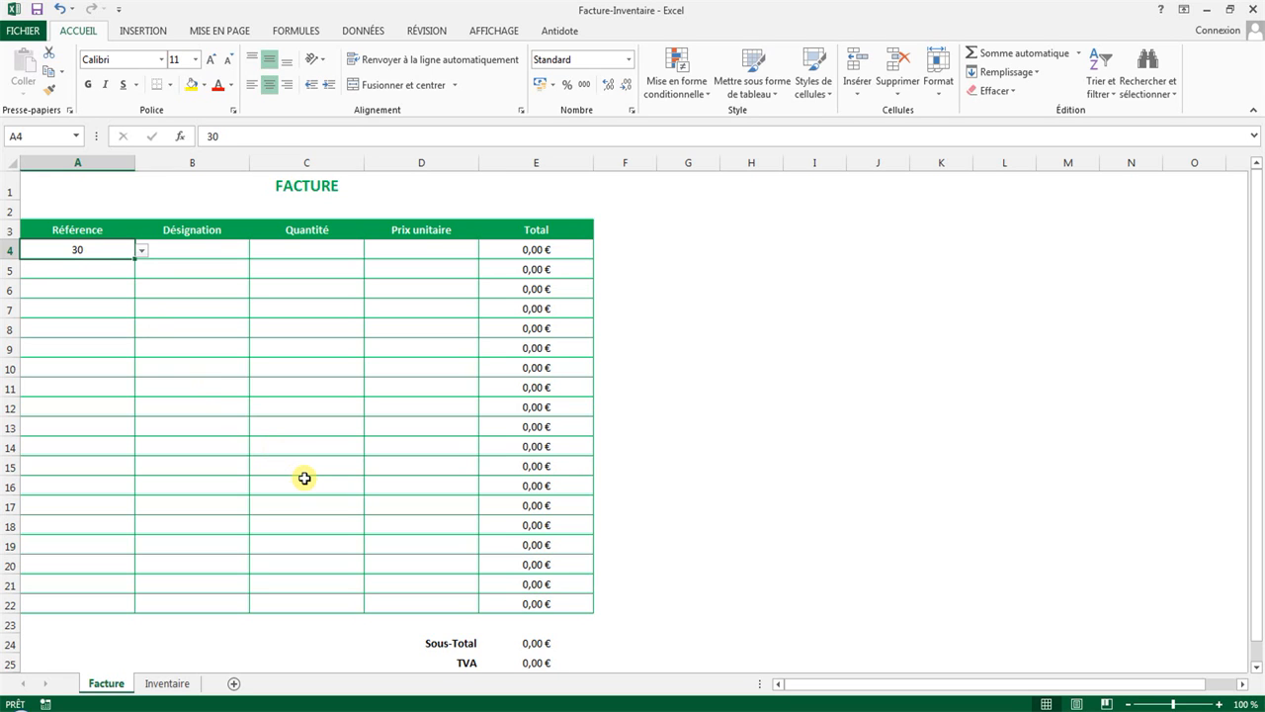
key("Delete")
- Search for the RECHERCHEV function and insert it in cell B4 of the Désignation column
key("Tab")
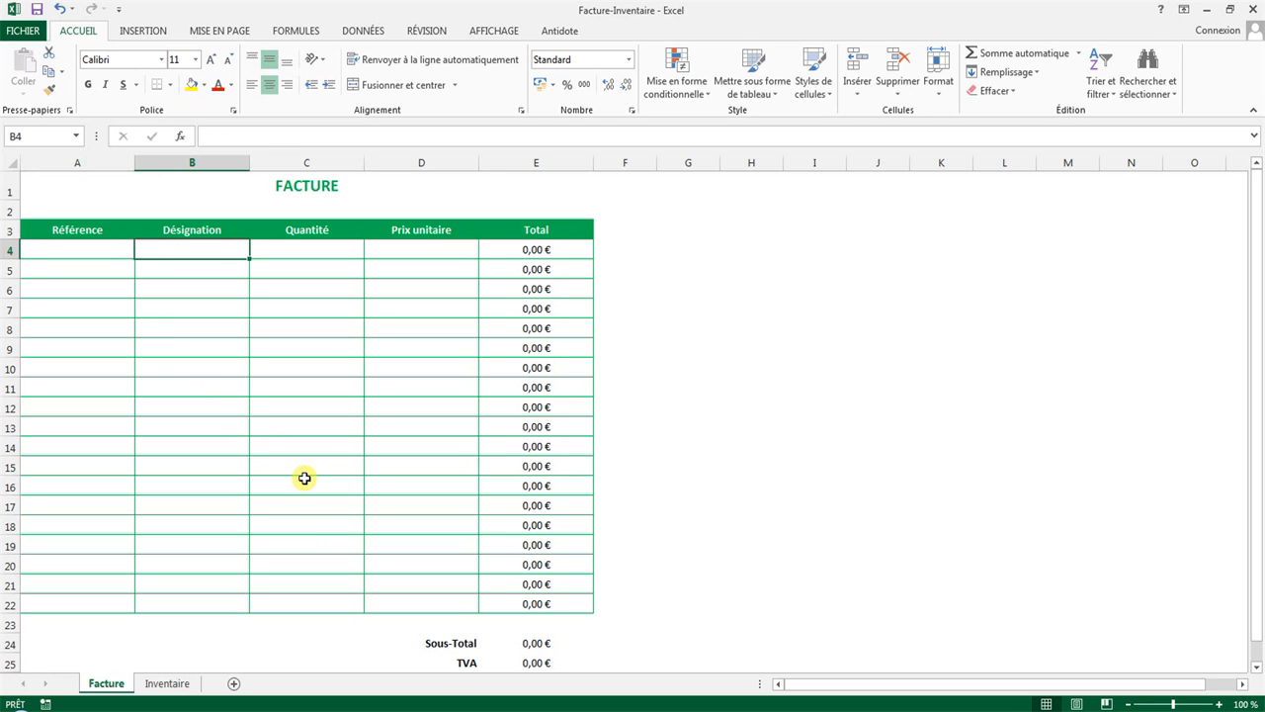
left_click(295, 31)
left_click(35, 76)
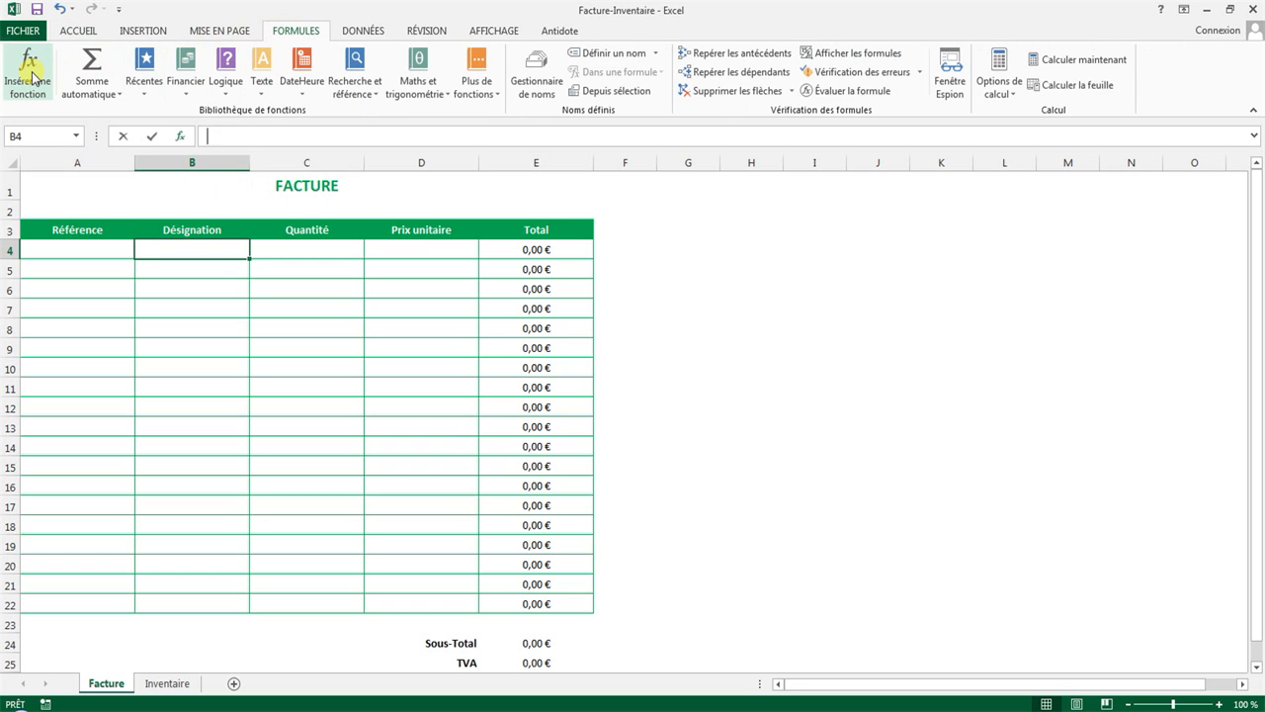
type("recherche")
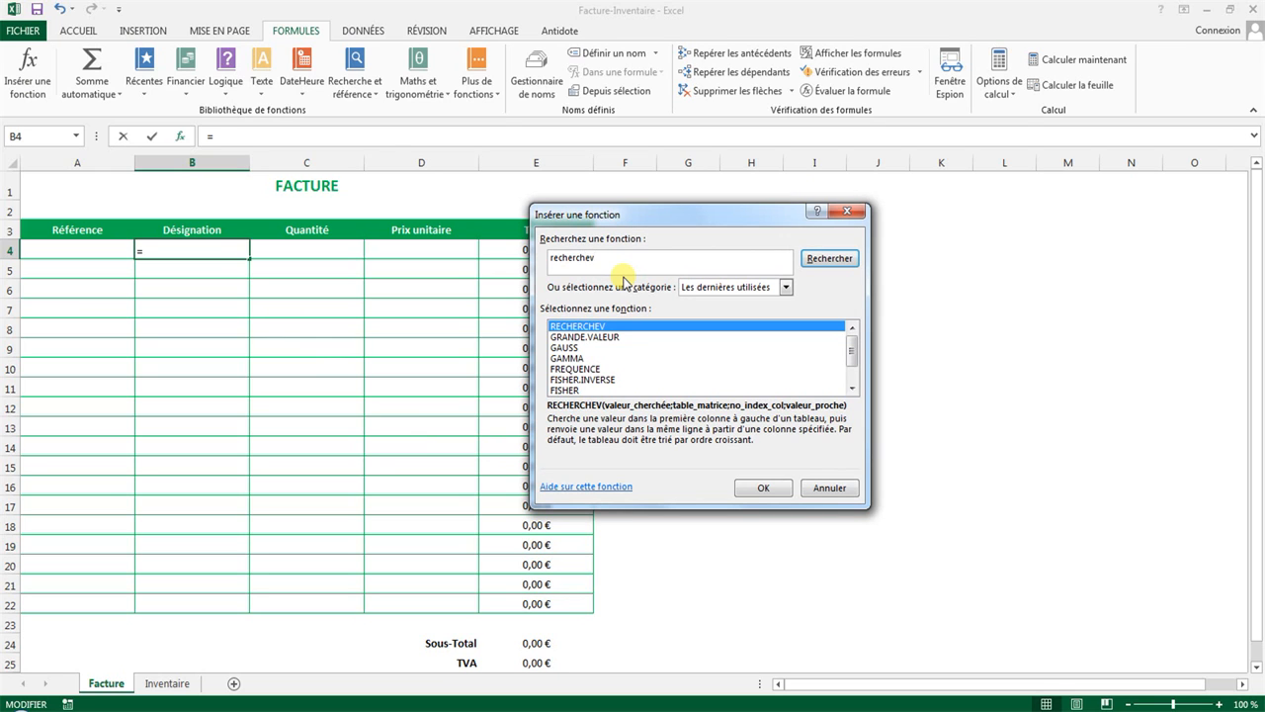
type("v")
key("Return")
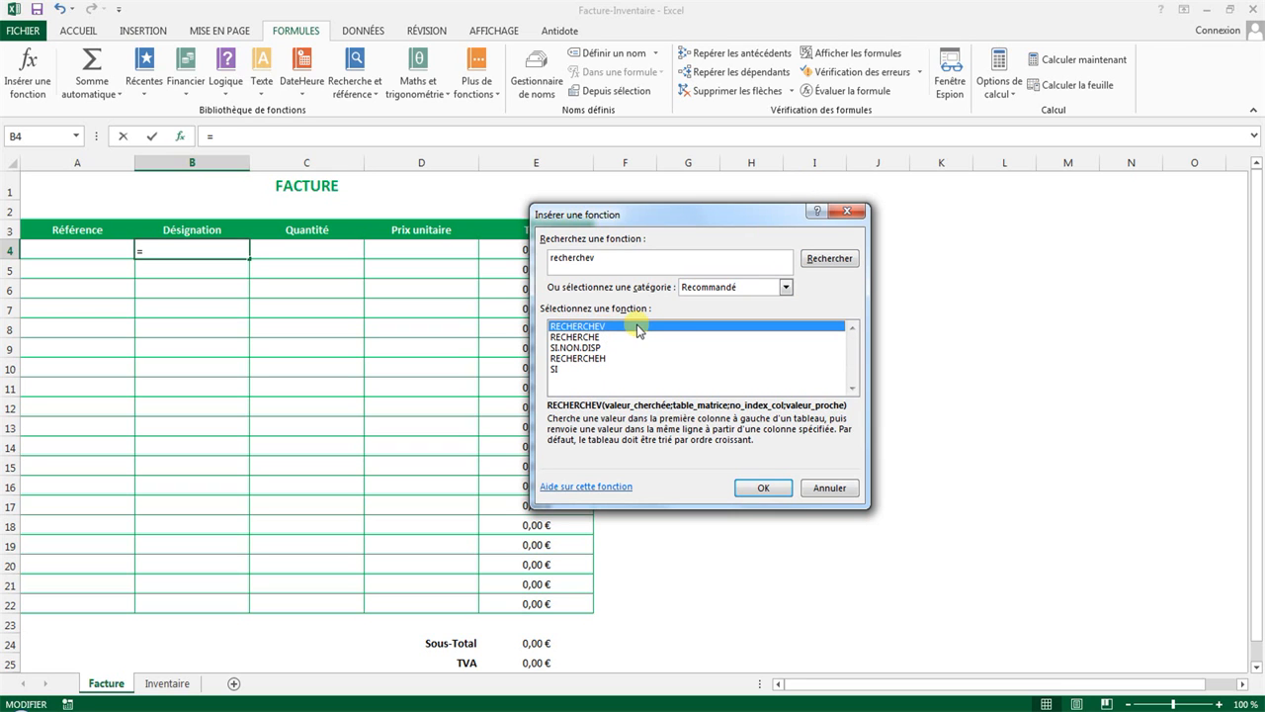
left_click(765, 488)
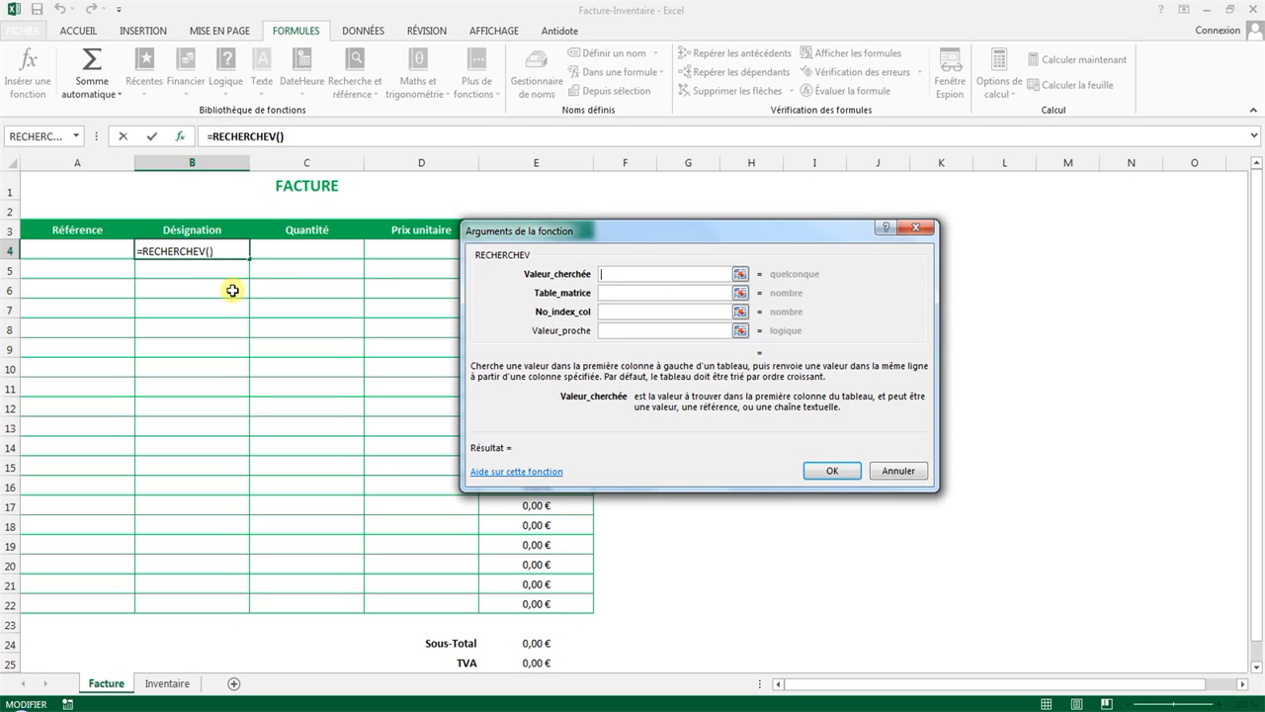
- Set the function's Valeur_cherchée to A4 and its Table_matrice to the range A1:C31 of the Inventaire sheet
left_click(89, 250)
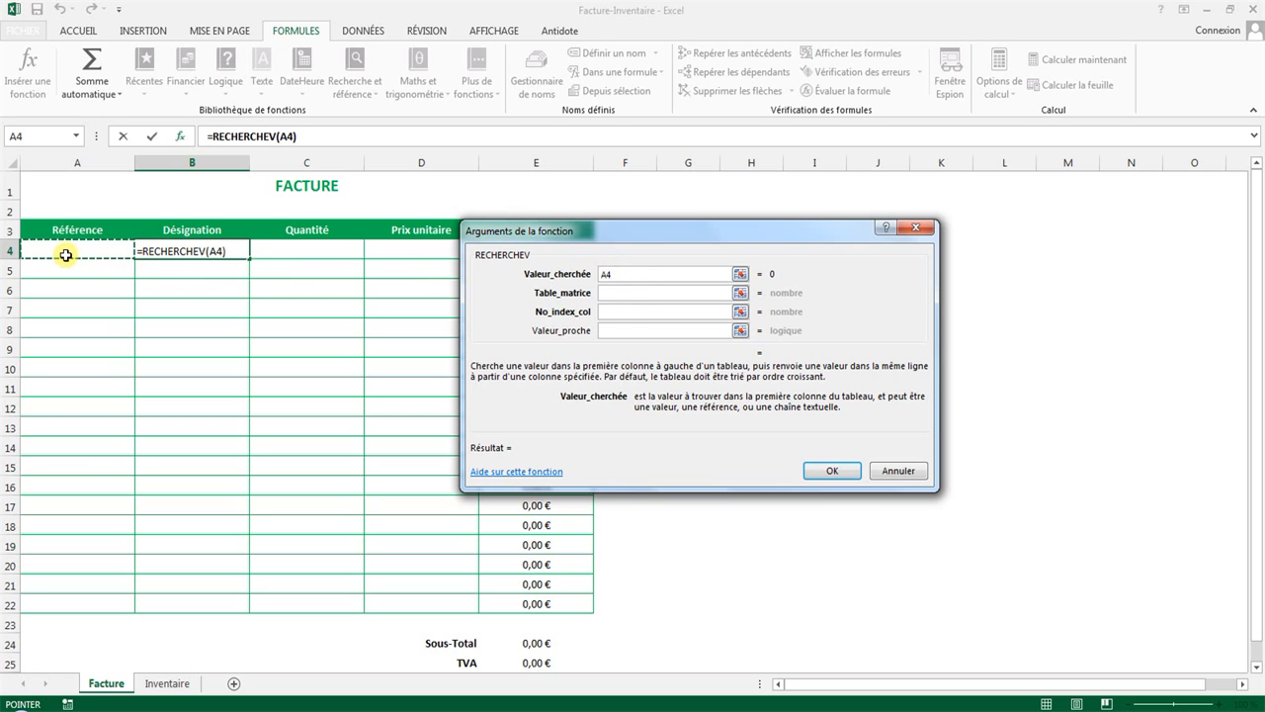
left_click(640, 294)
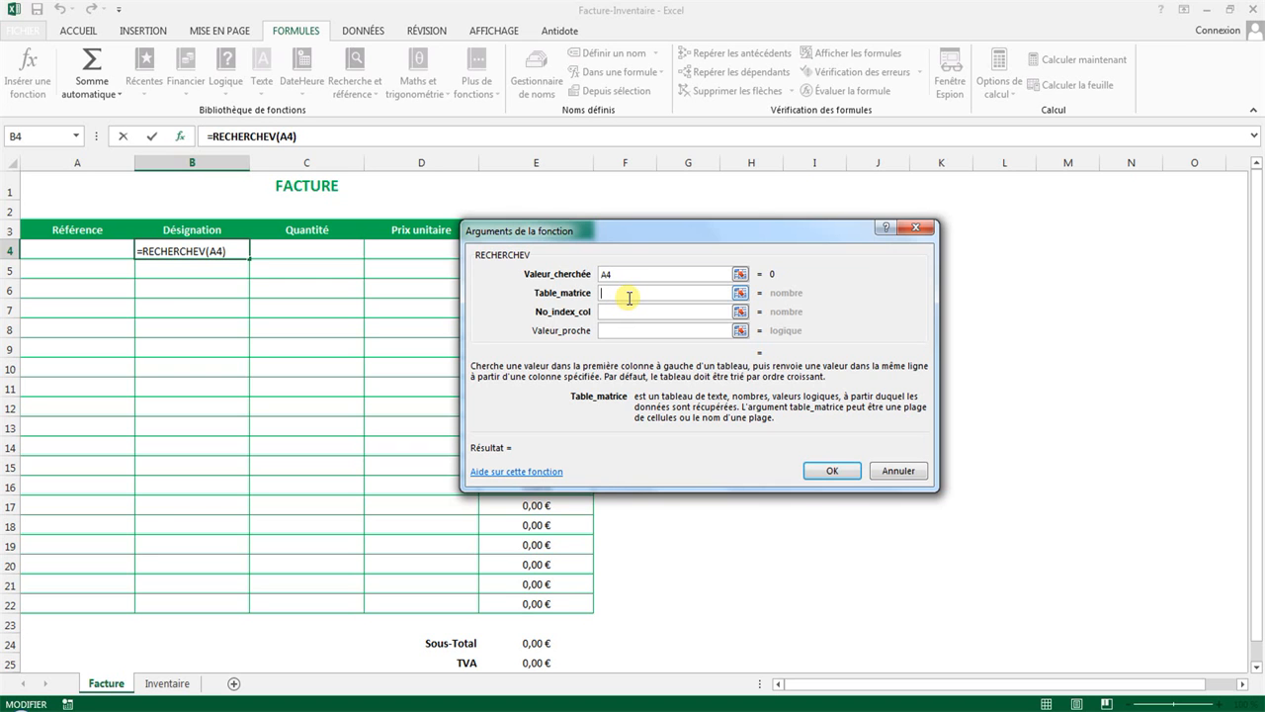
left_click(166, 685)
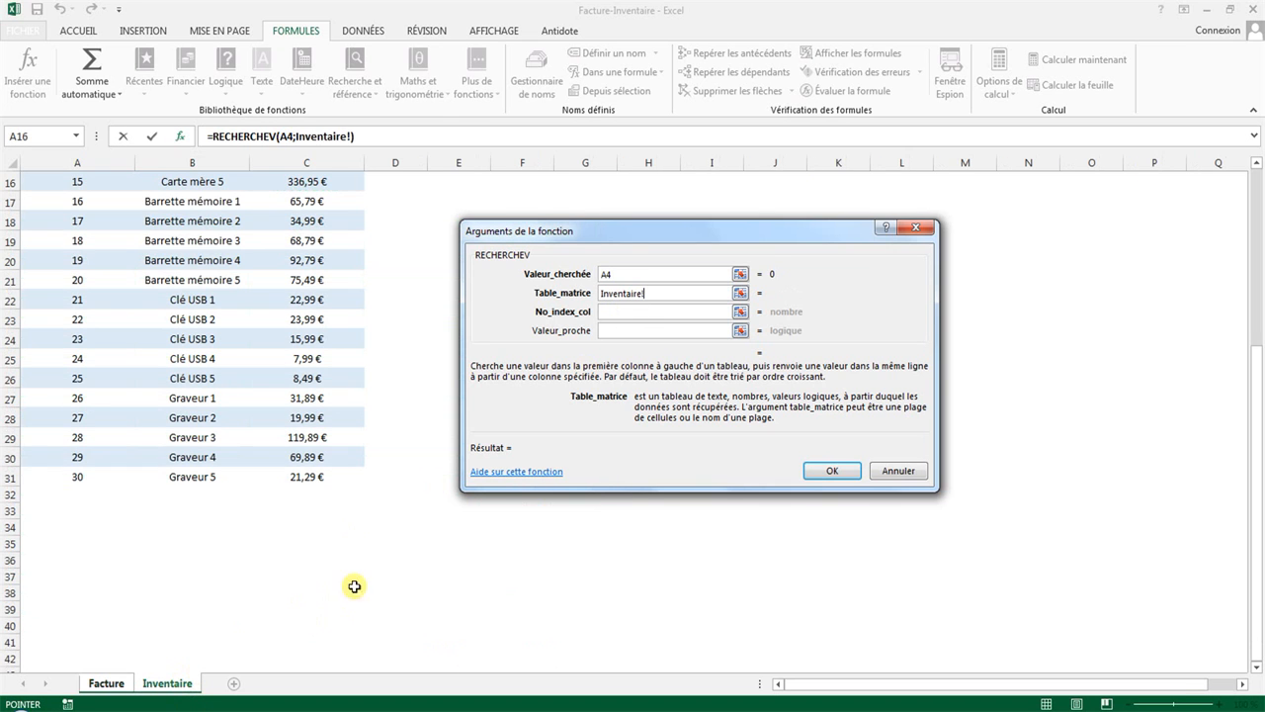
left_click_drag(342, 478, 77, 181)
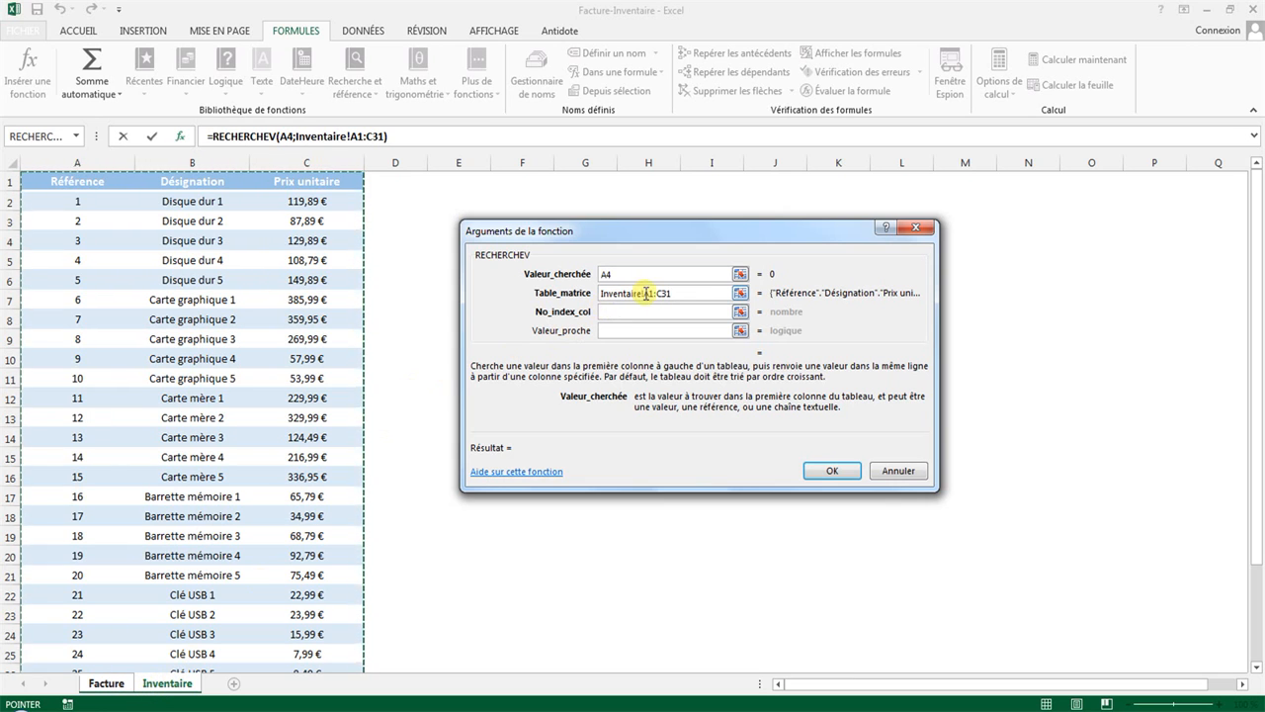
- Set No_index_col to 2, leave Valeur_proche empty, and validate the RECHERCHEV formula in B4
left_click(615, 312)
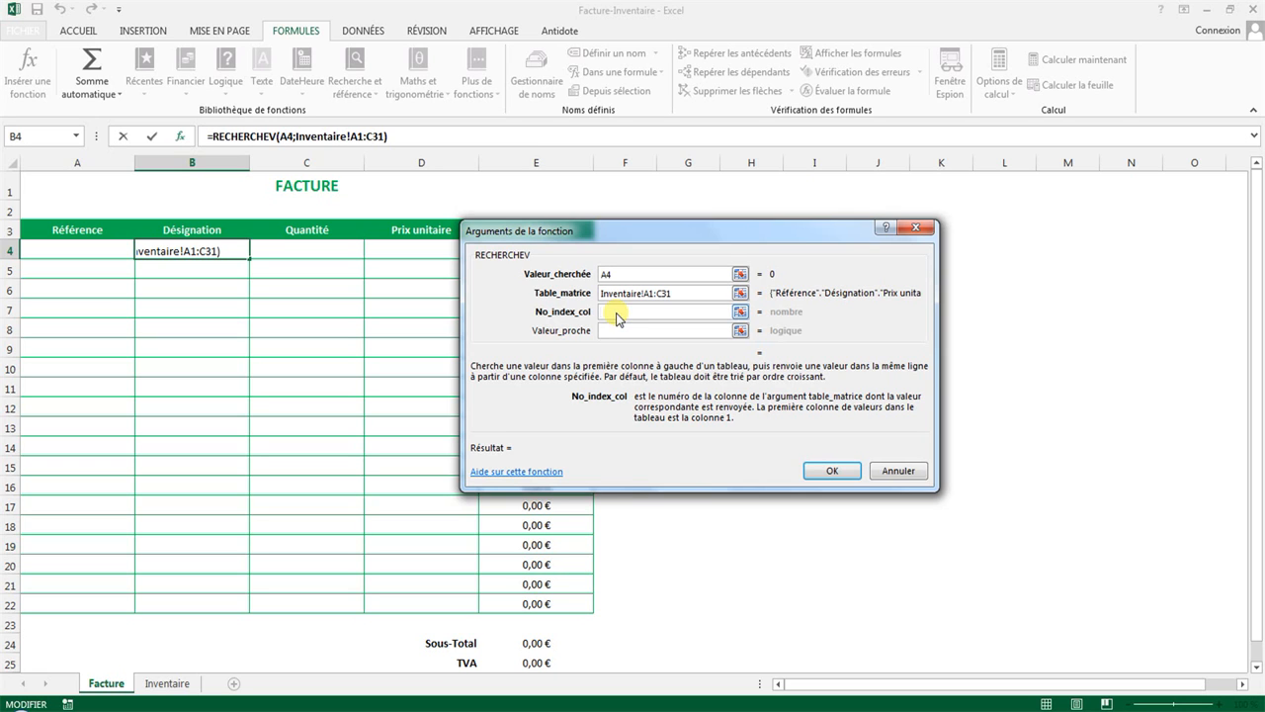
left_click(166, 683)
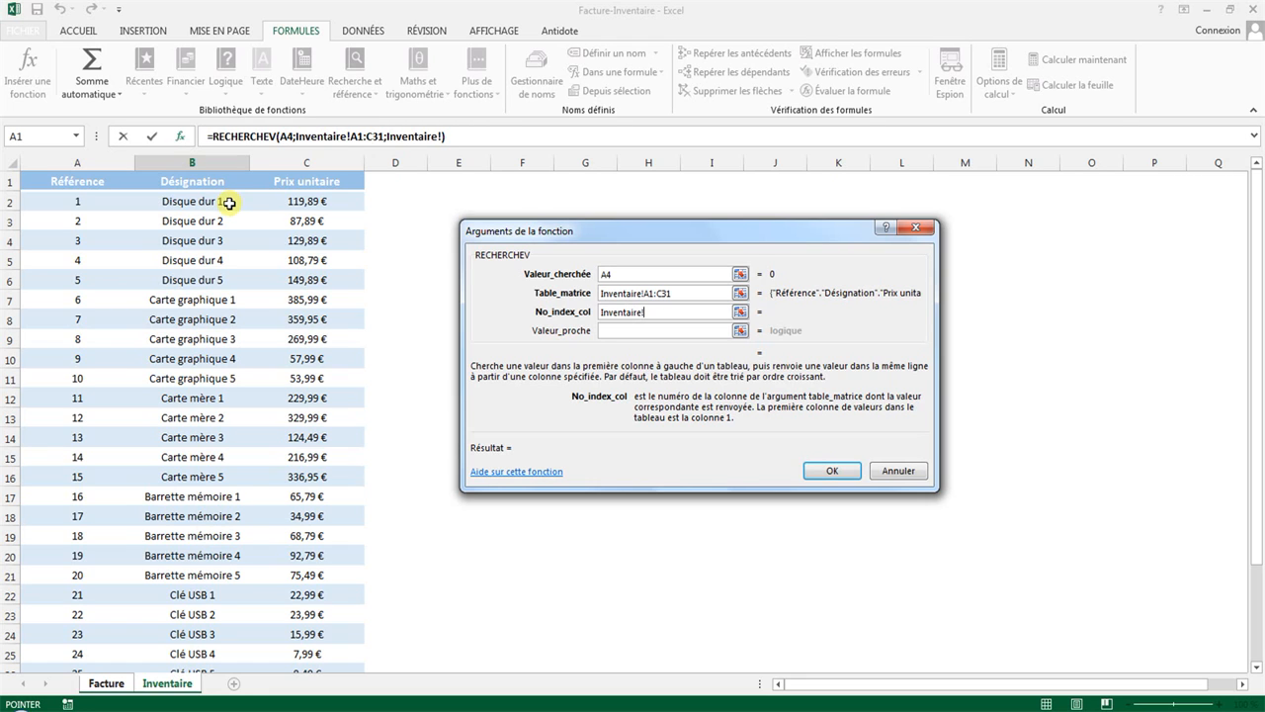
left_click_drag(665, 314, 447, 298)
type("2")
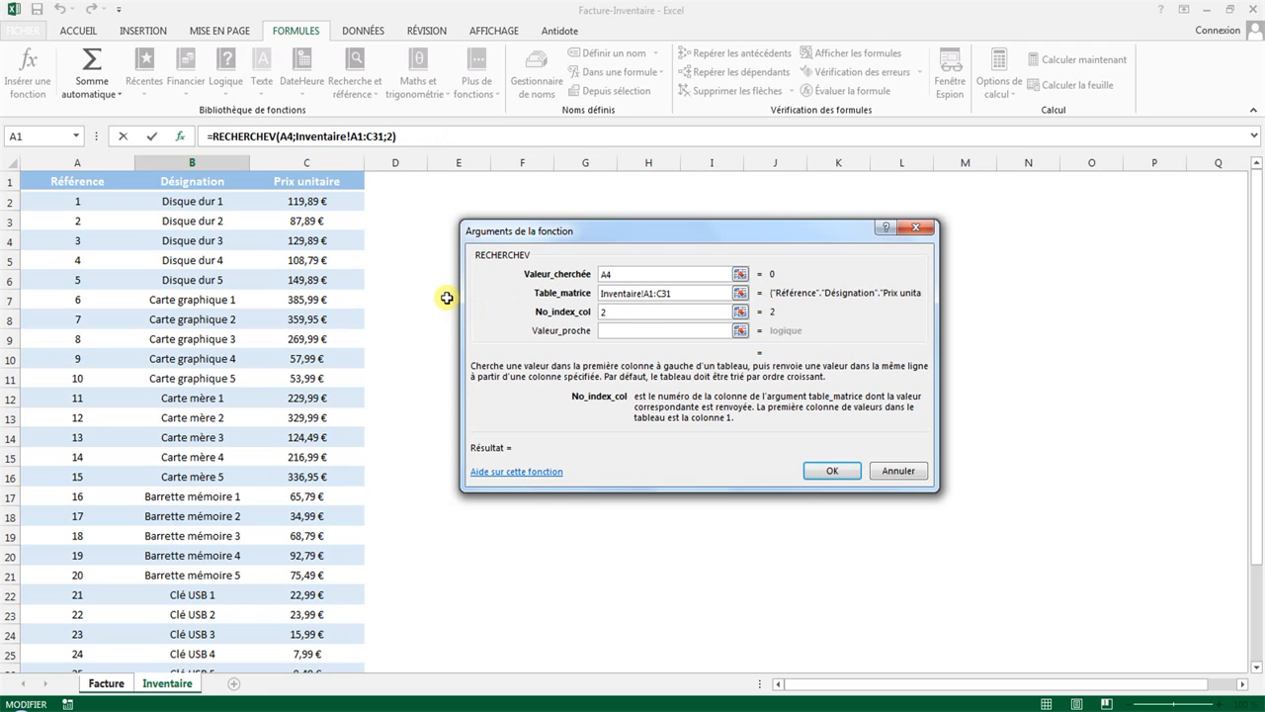
left_click(655, 330)
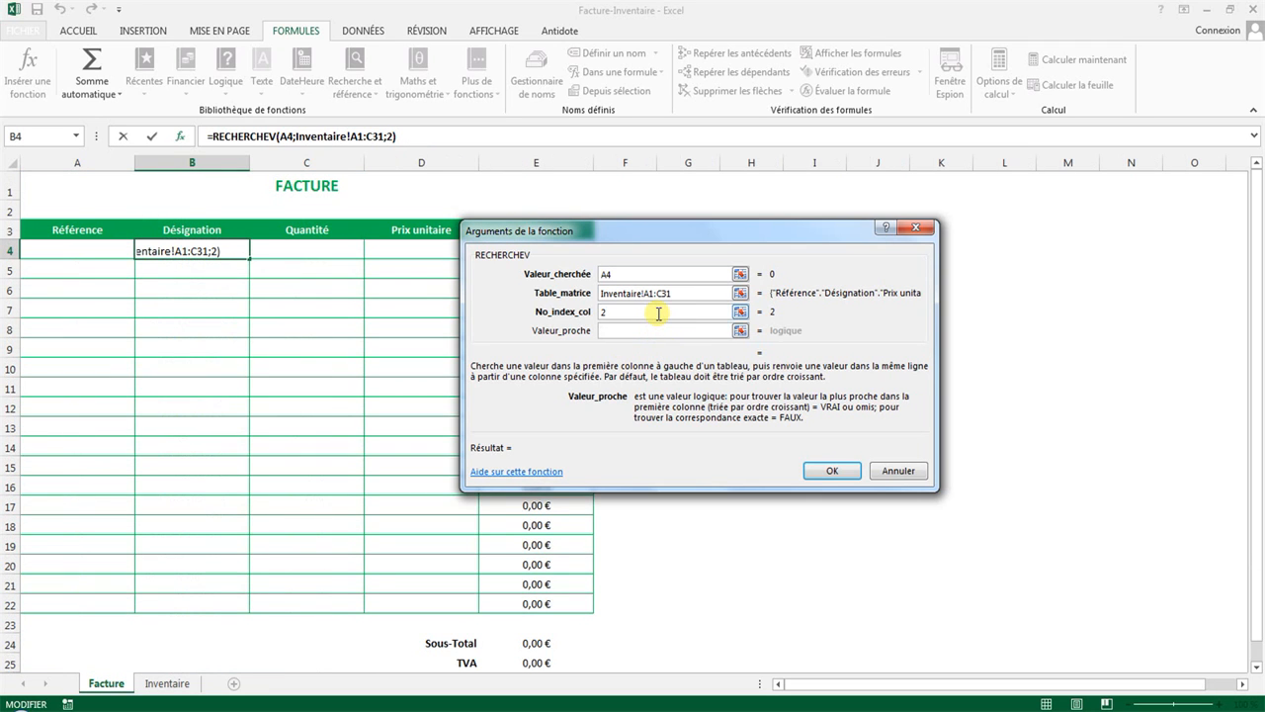
left_click(659, 313)
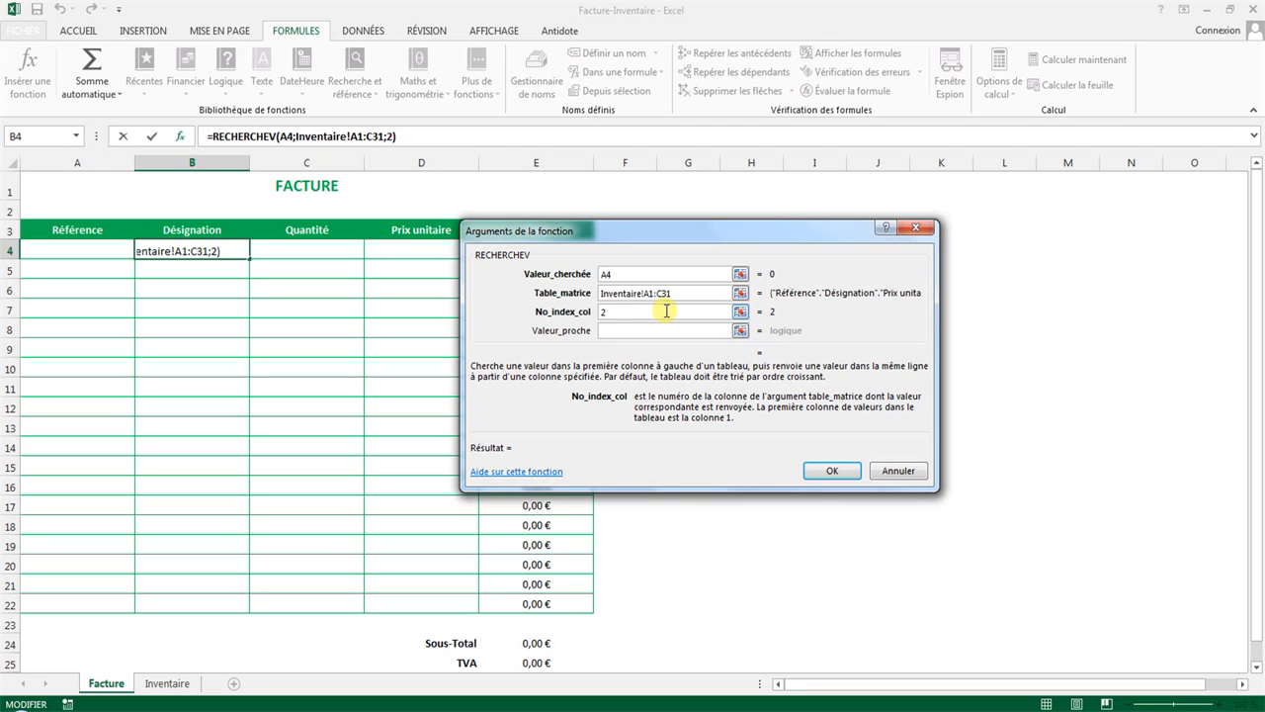
left_click(833, 472)
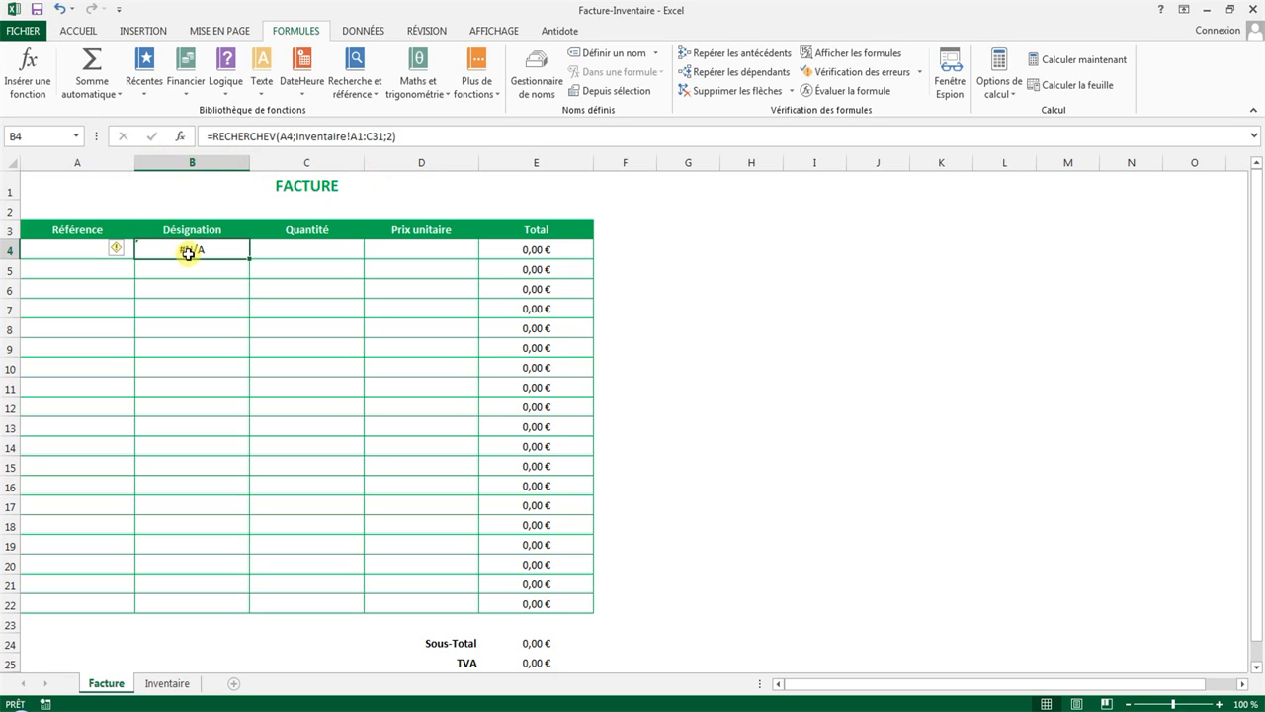
- Choose reference 5 in cell A4 and compare the returned designation with the Inventaire sheet
left_click(87, 249)
left_click(144, 254)
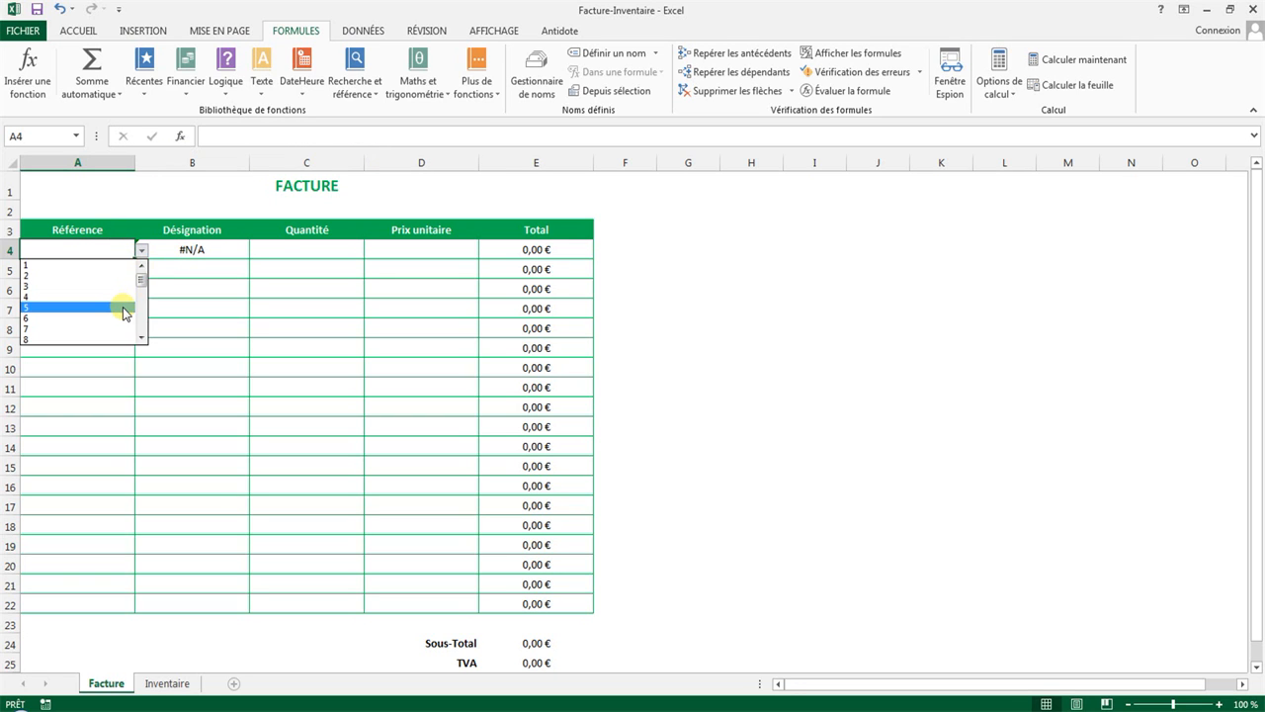
left_click(124, 310)
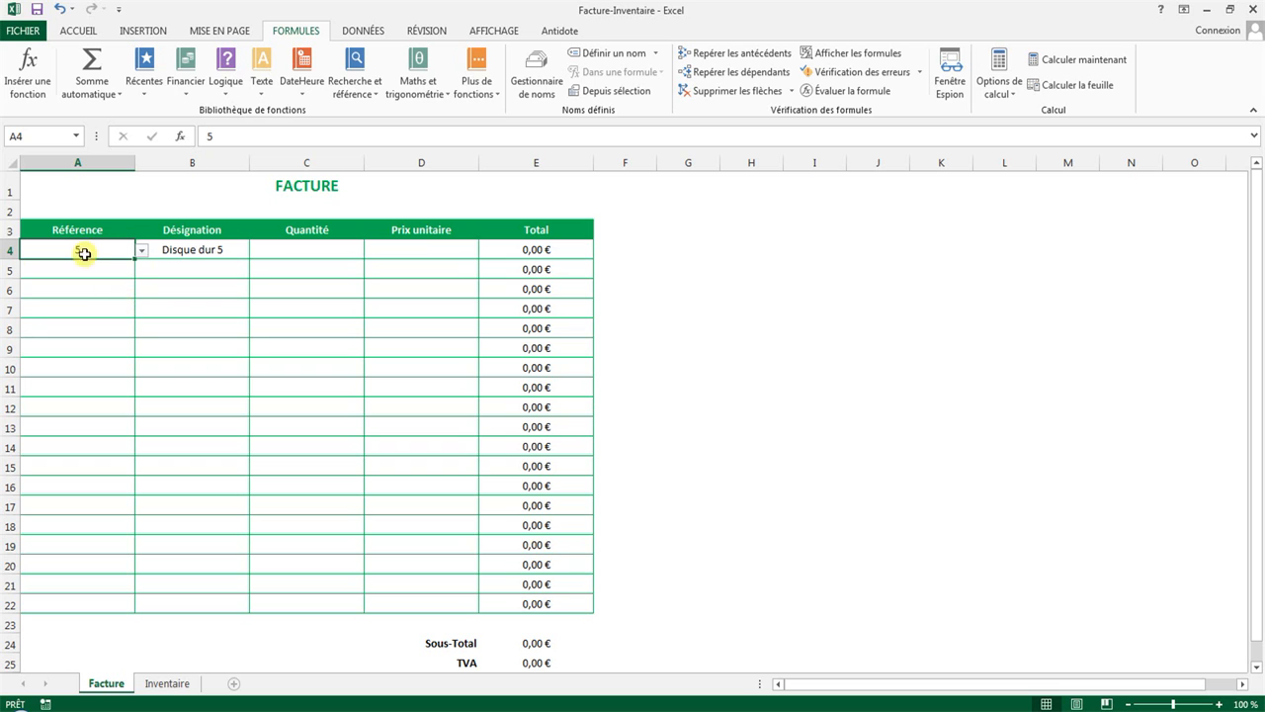
left_click(158, 684)
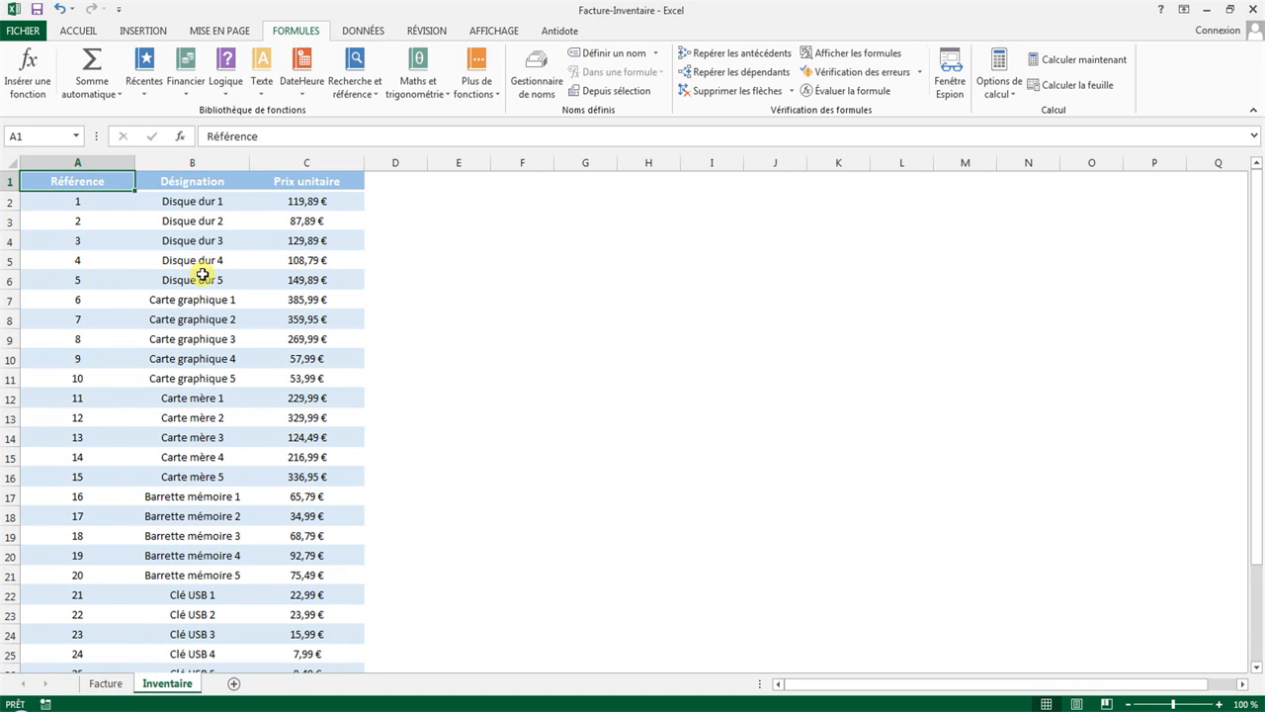
- Copy the RECHERCHEV formula from B4 to the Prix unitaire cell D4 on the Facture sheet and inspect its references
left_click(105, 683)
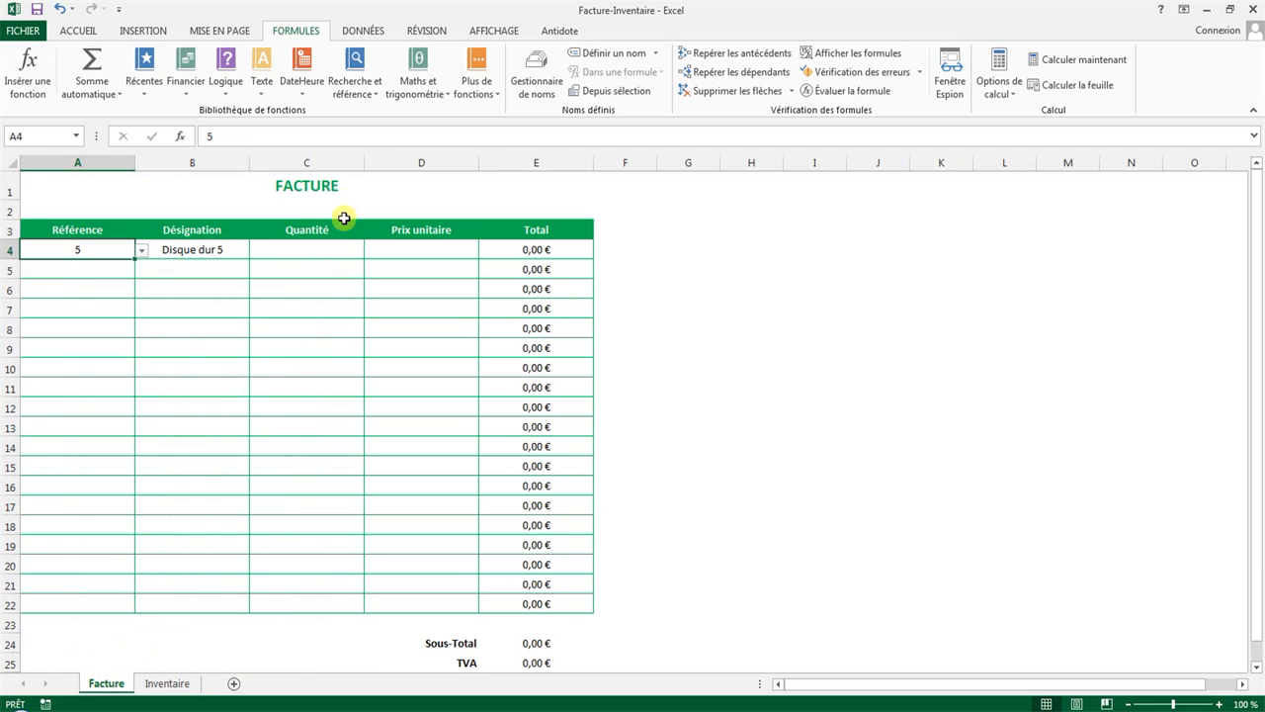
left_click(226, 246)
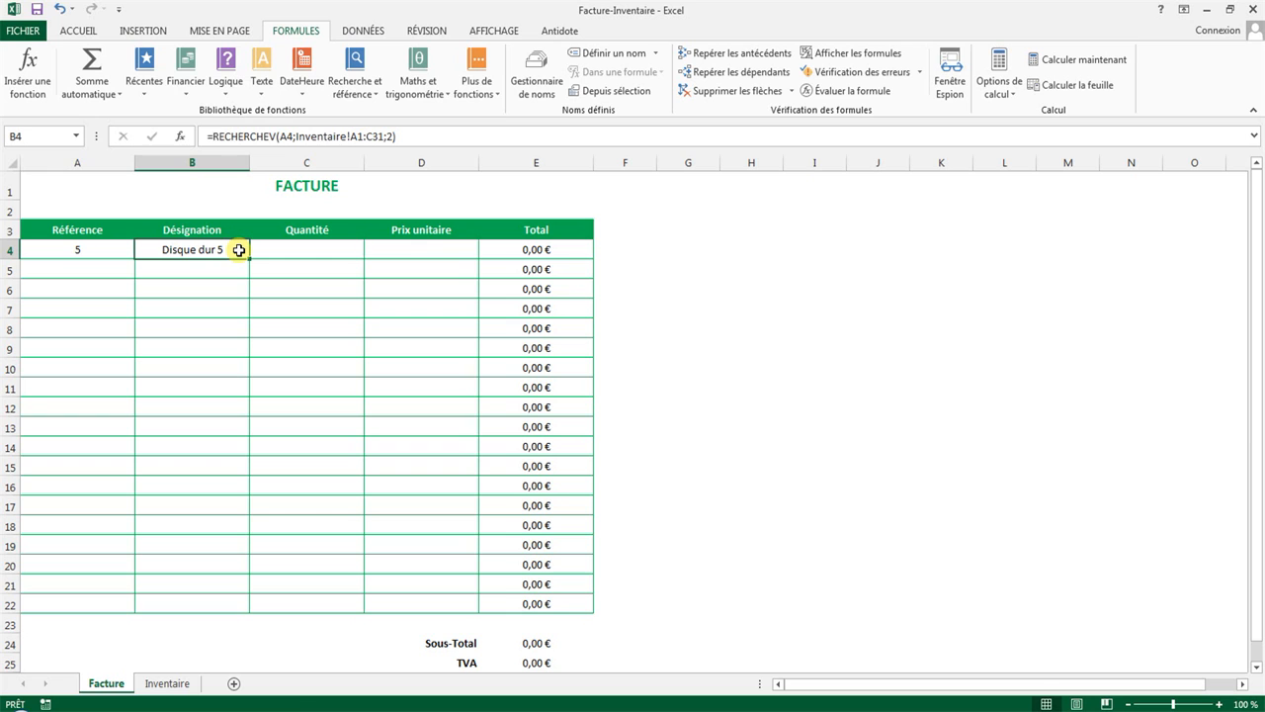
key("ctrl+c")
left_click(418, 254)
key("ctrl+v")
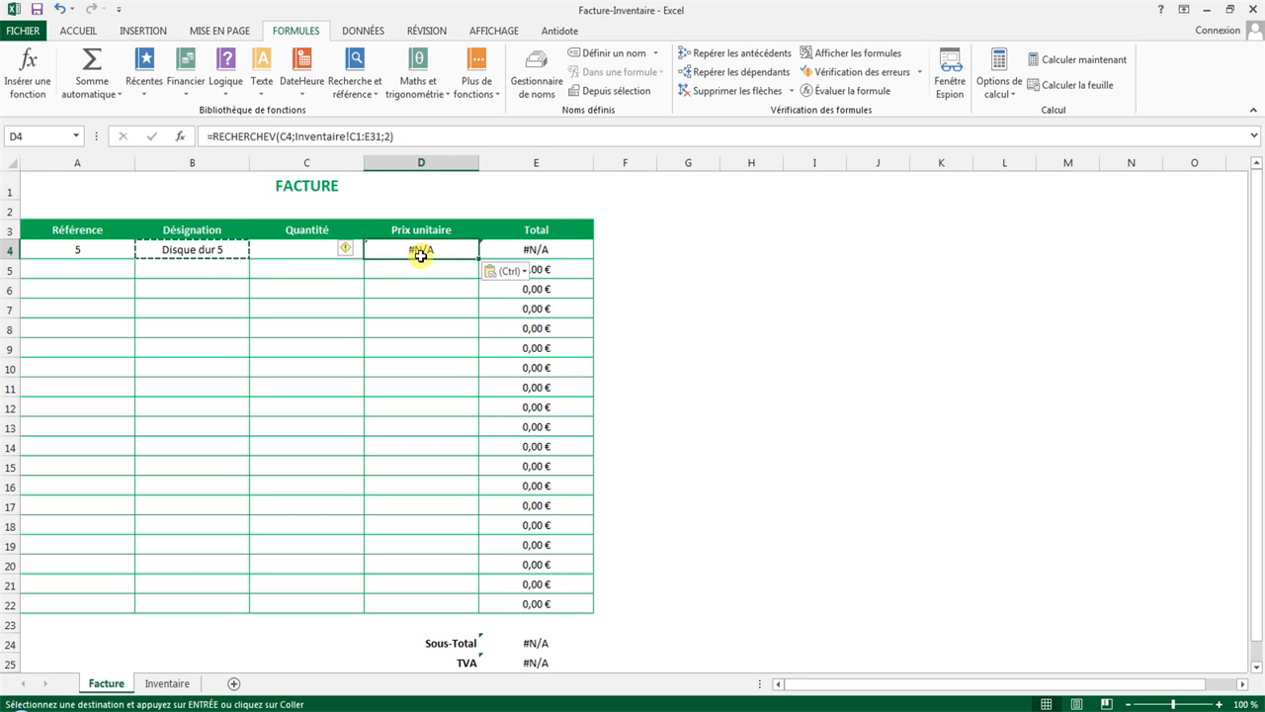
left_click(318, 136)
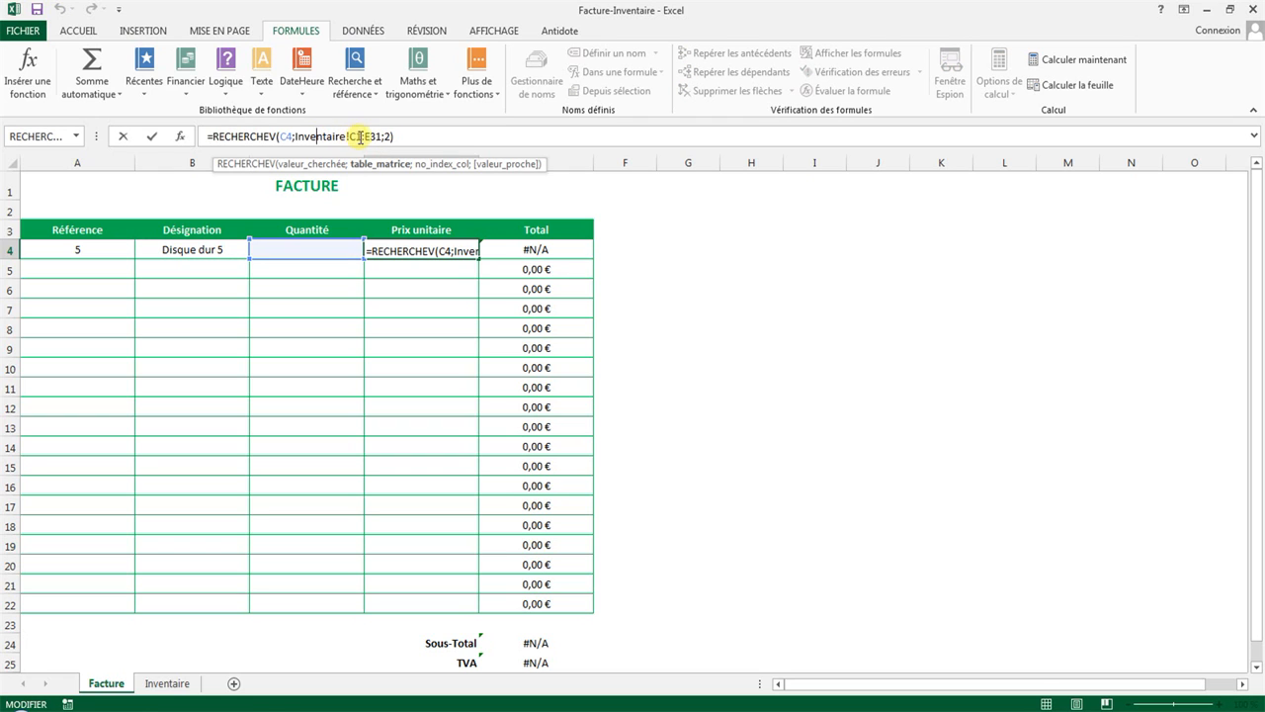
key("Return")
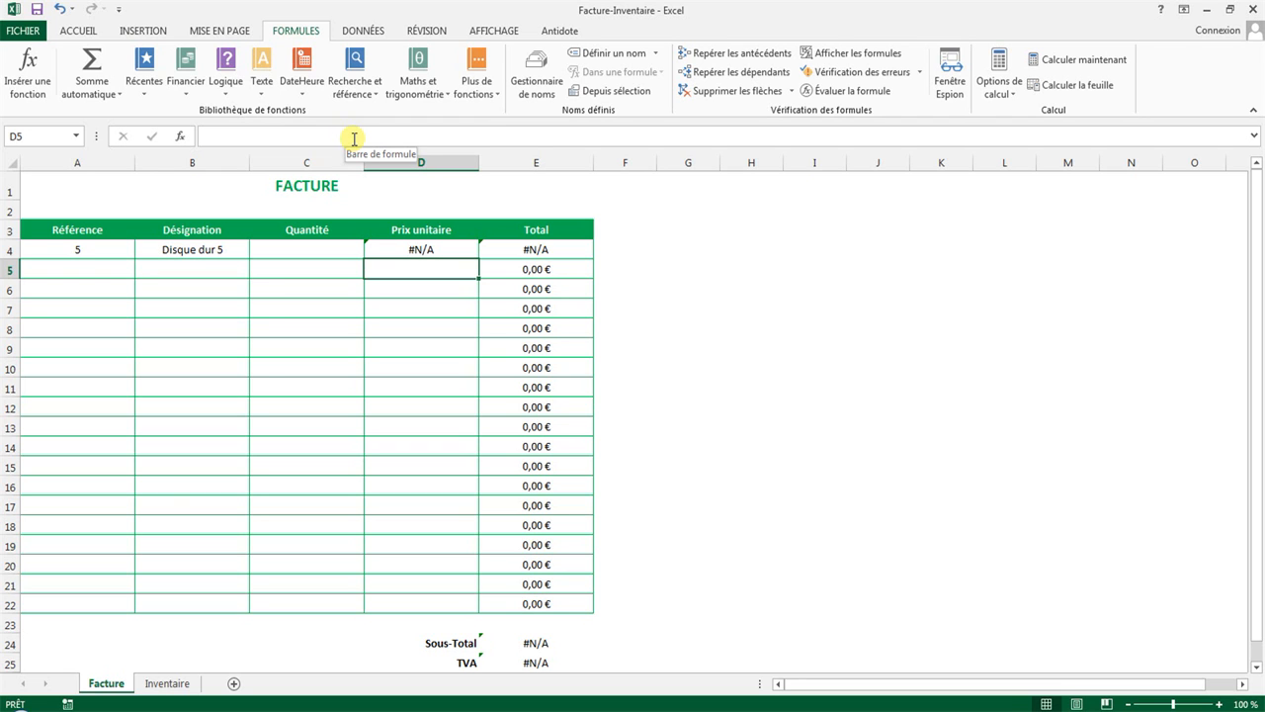
- Define the workbook-wide name Inventaire for the range A1:C31 of the Inventaire sheet
left_click(170, 685)
scroll(242, 614, "down", 4)
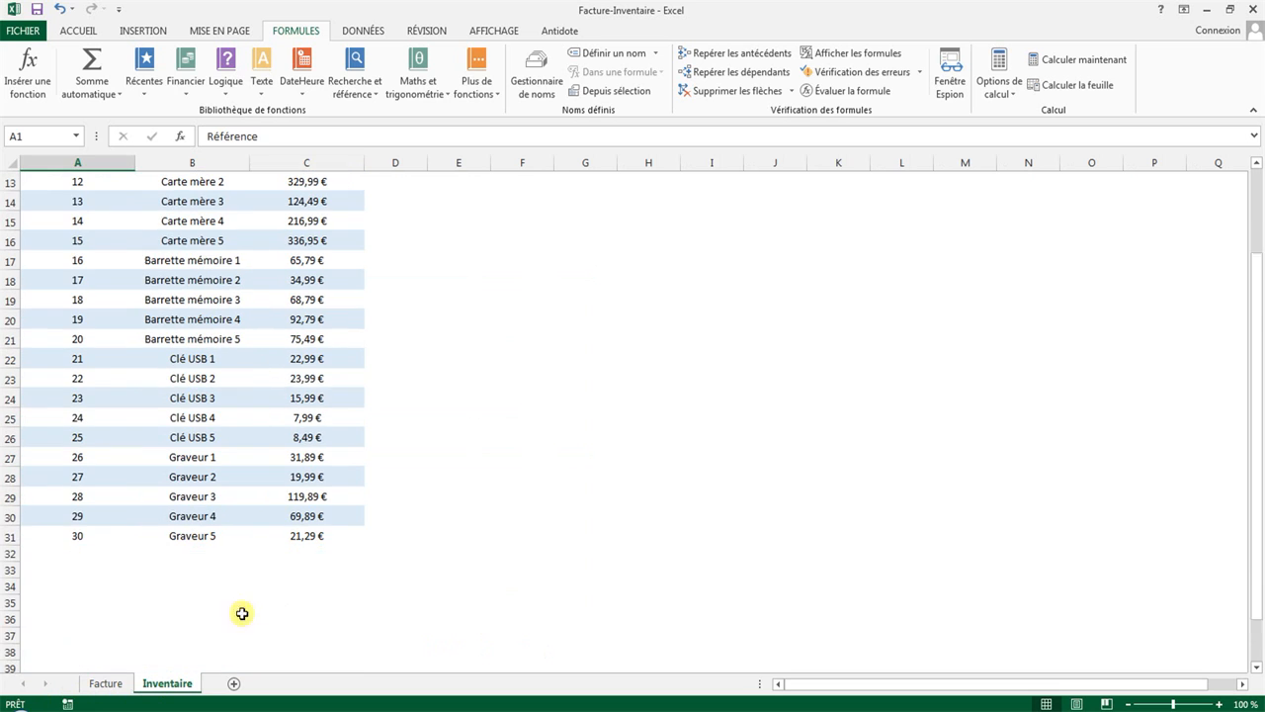
left_click_drag(325, 535, 60, 49)
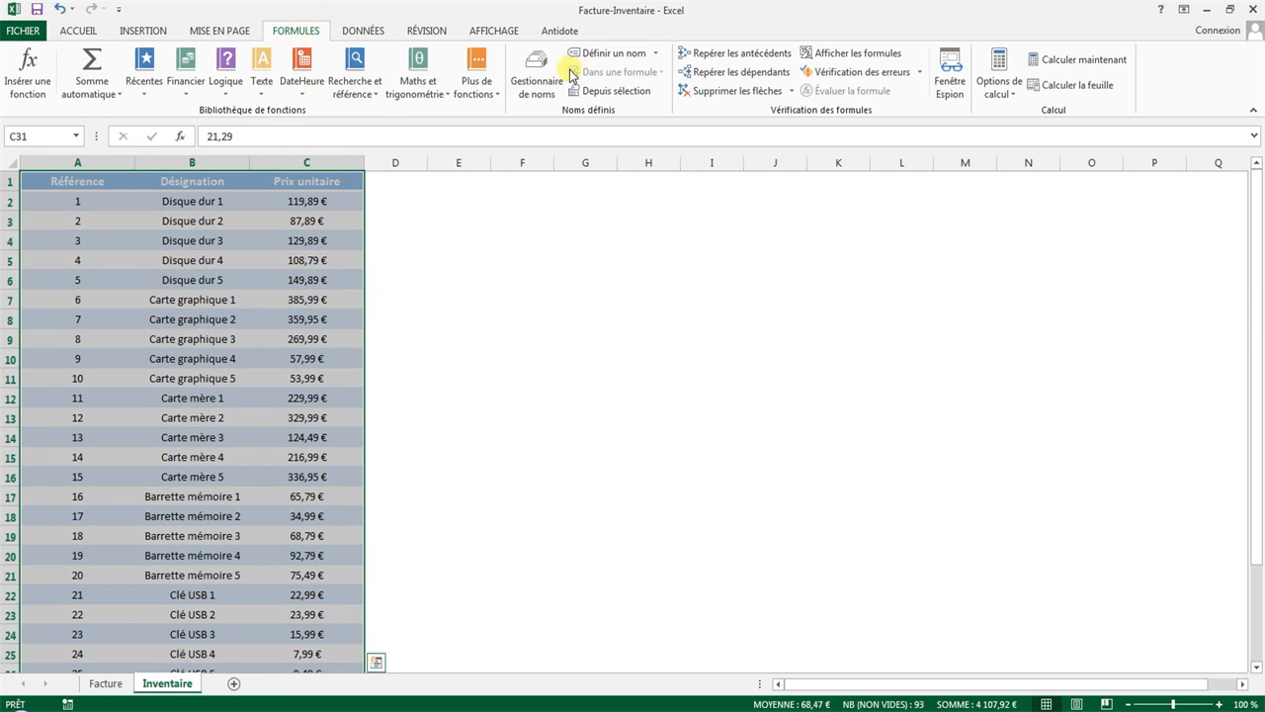
left_click(602, 54)
left_click(609, 126)
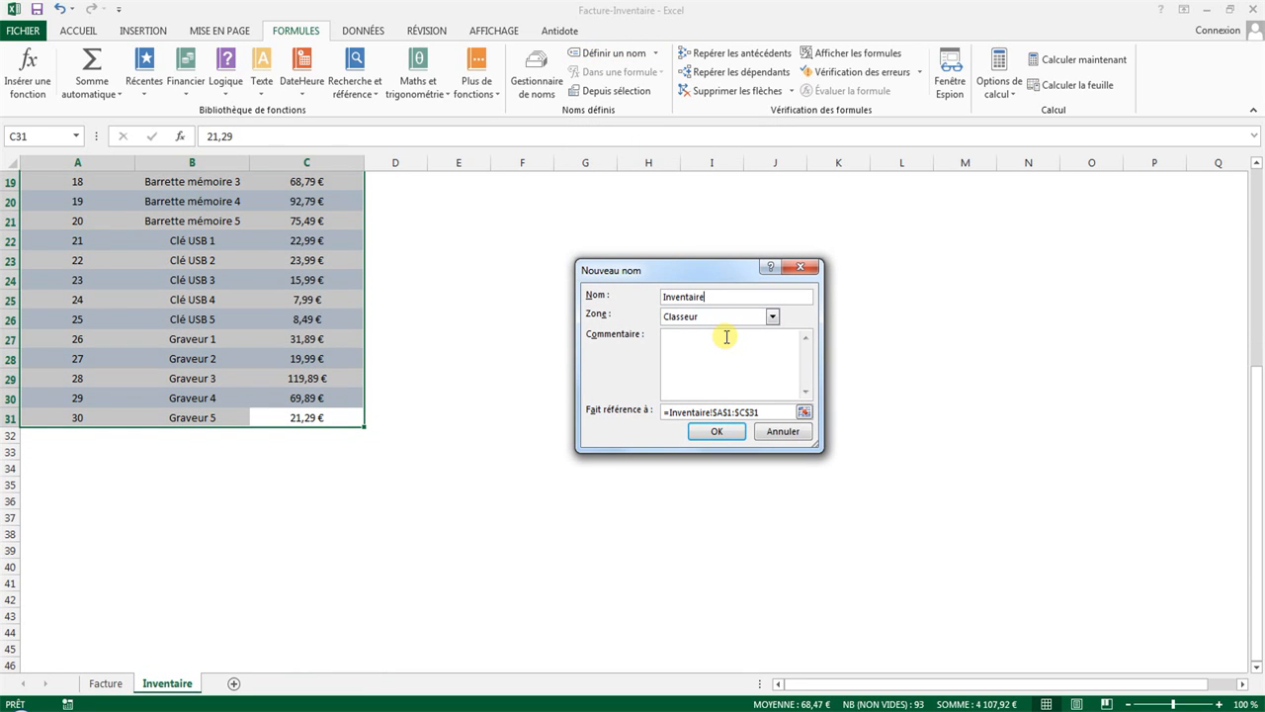
left_click(715, 432)
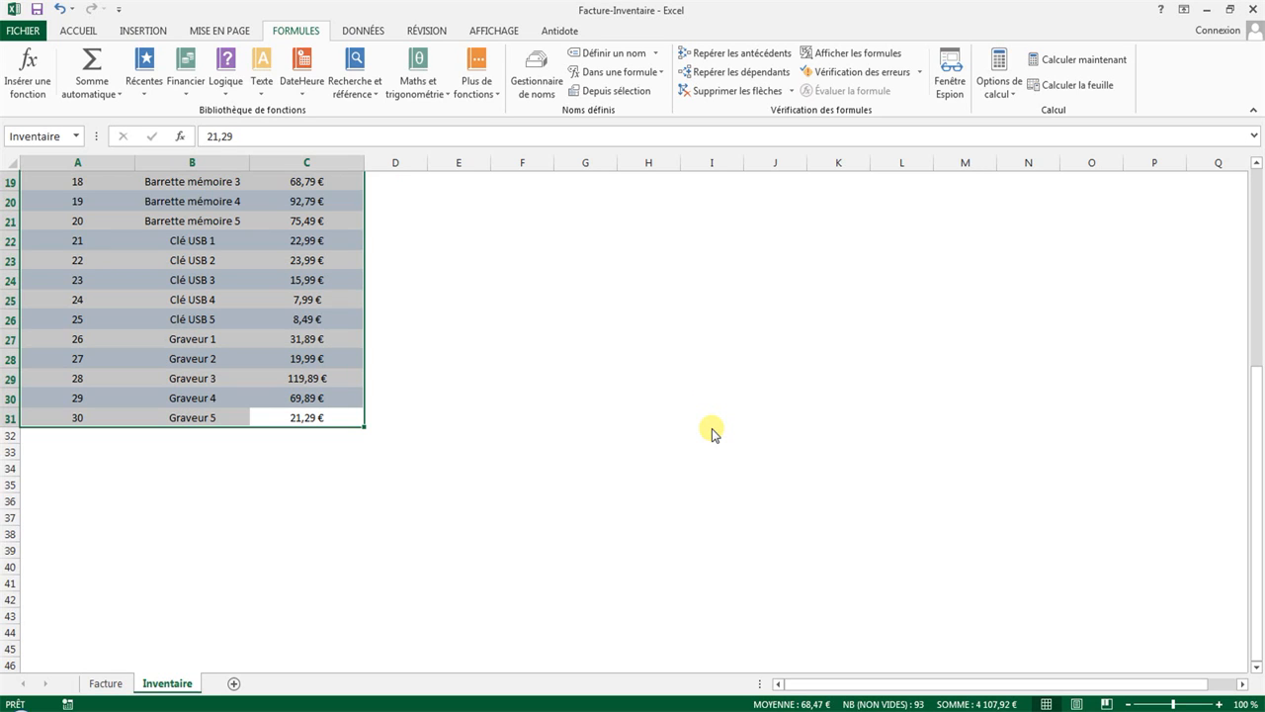
- Check the named range Inventaire by selecting its cells by hand and recalling it by name
left_click(812, 351)
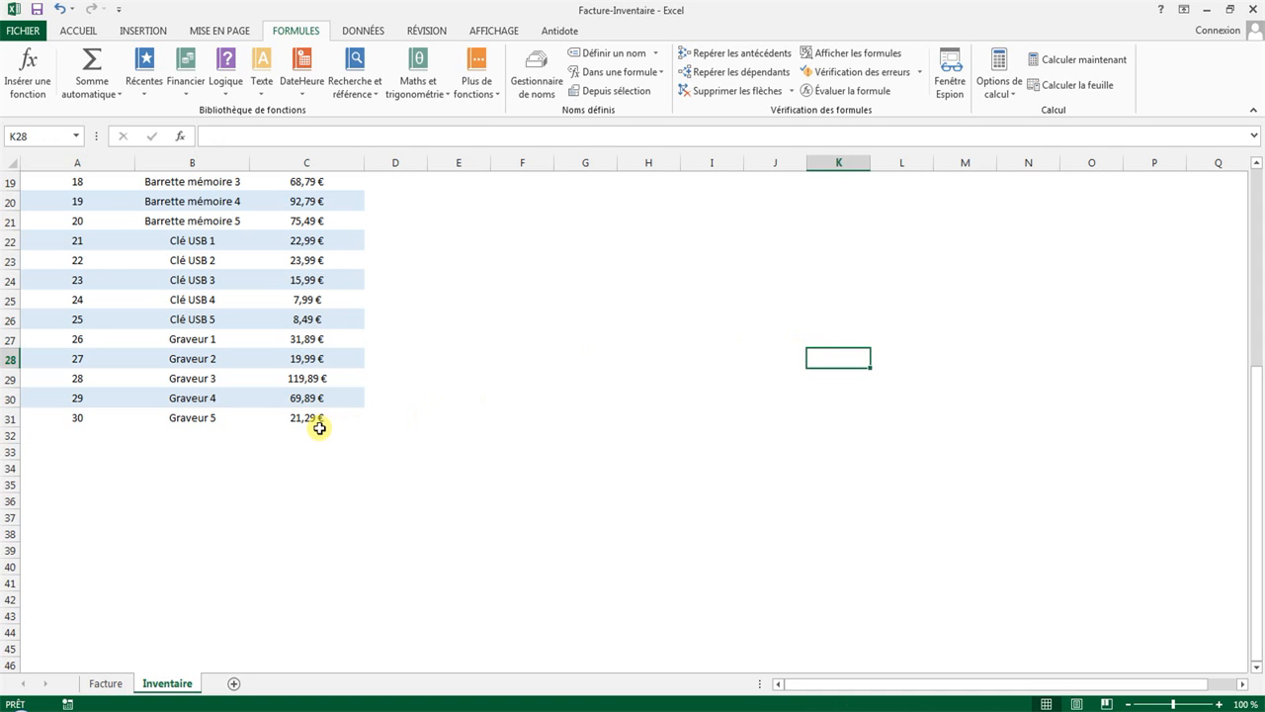
left_click_drag(336, 422, 5, 5)
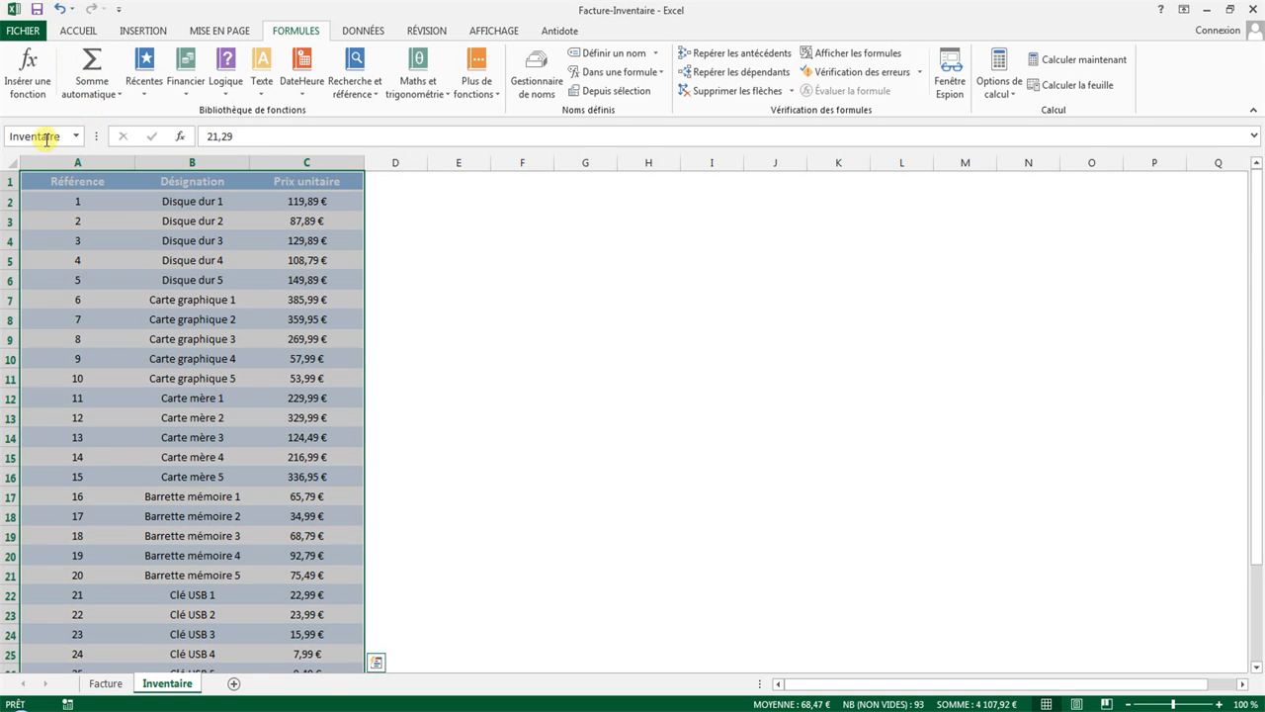
left_click(77, 137)
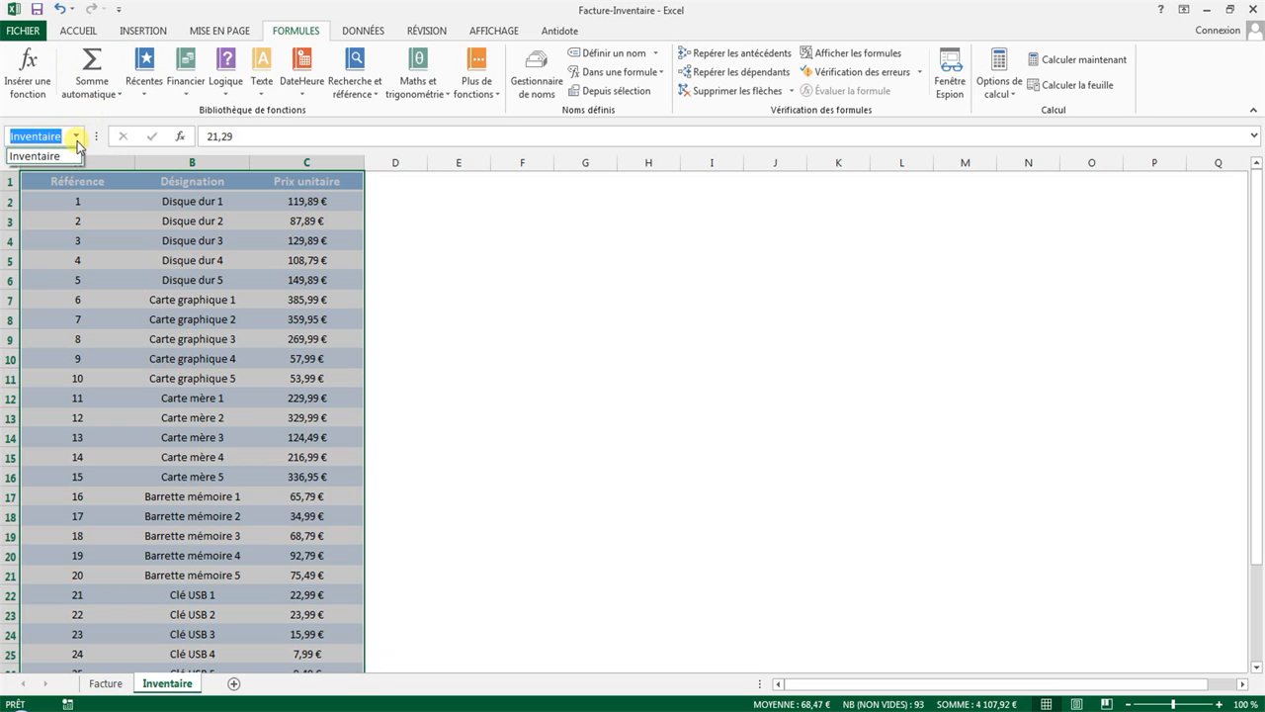
left_click(75, 156)
left_click(985, 282)
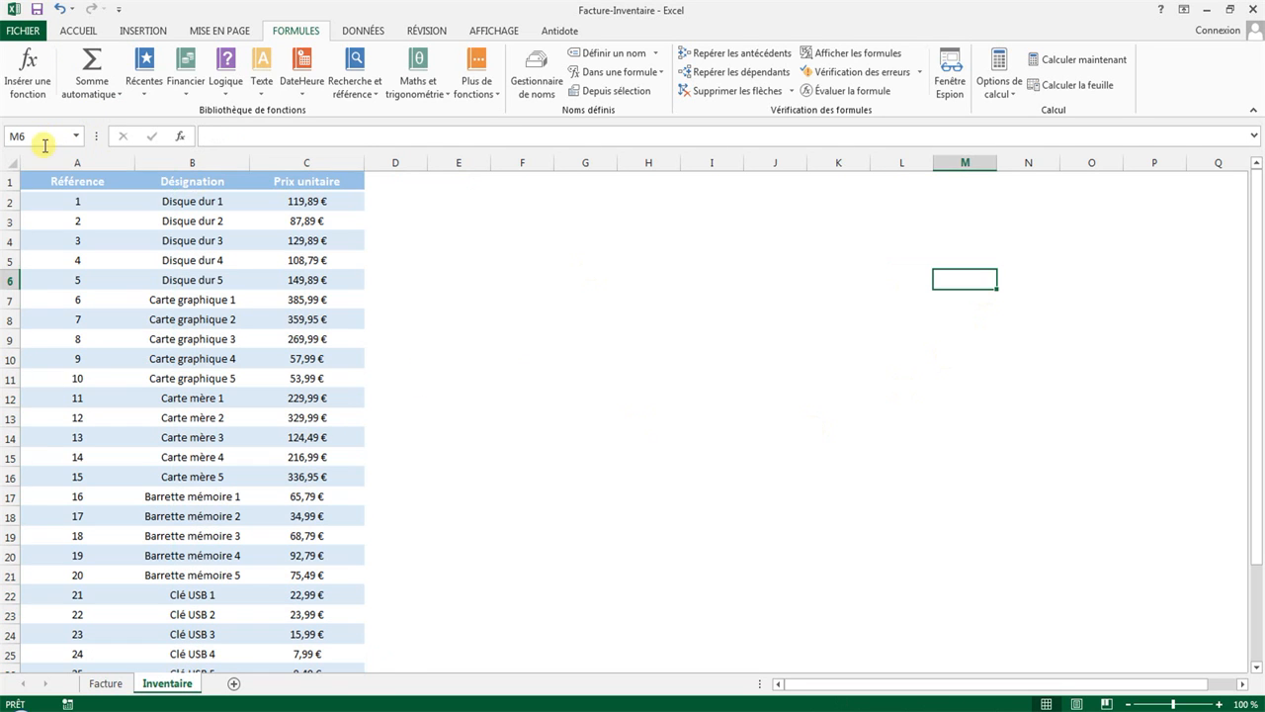
left_click(76, 136)
left_click(71, 161)
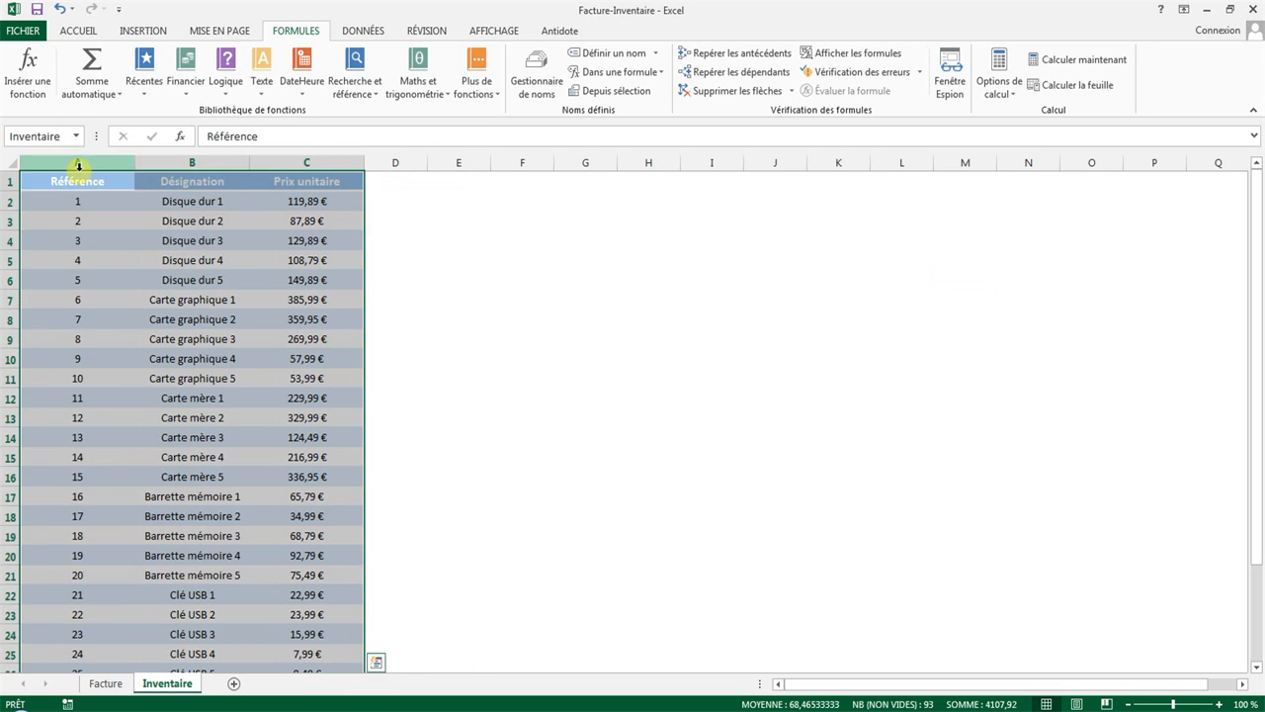
scroll(506, 348, "down", 6)
scroll(510, 349, "up", 6)
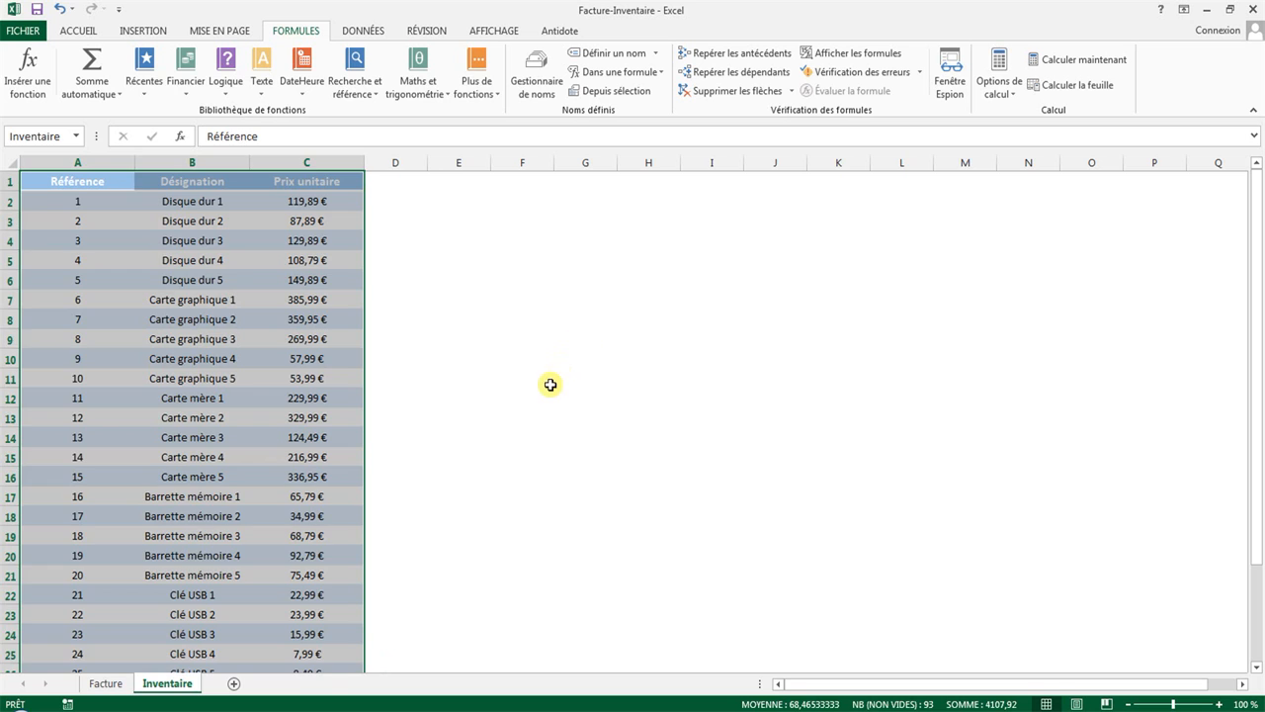
left_click(544, 381)
- Replace the table range in the Facture sheet's B4 formula with the name Inventaire, giving =RECHERCHEV(A4;Inventaire;2)
left_click(106, 683)
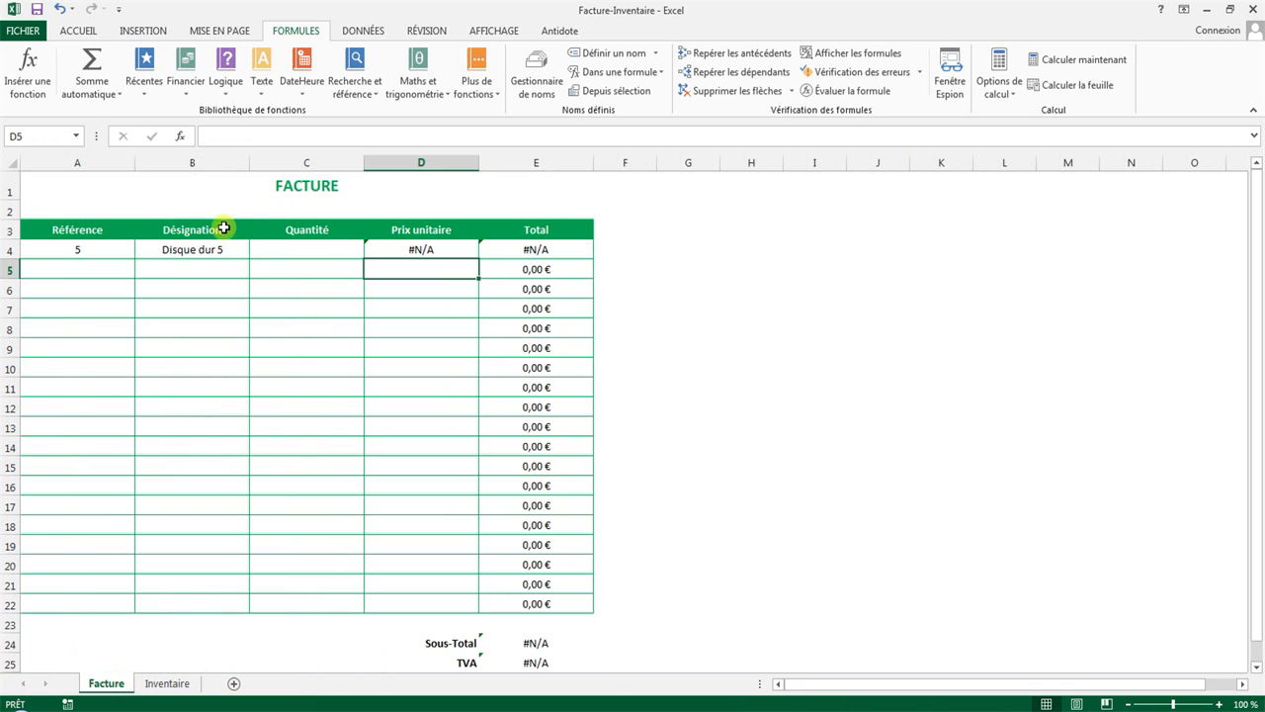
left_click(200, 250)
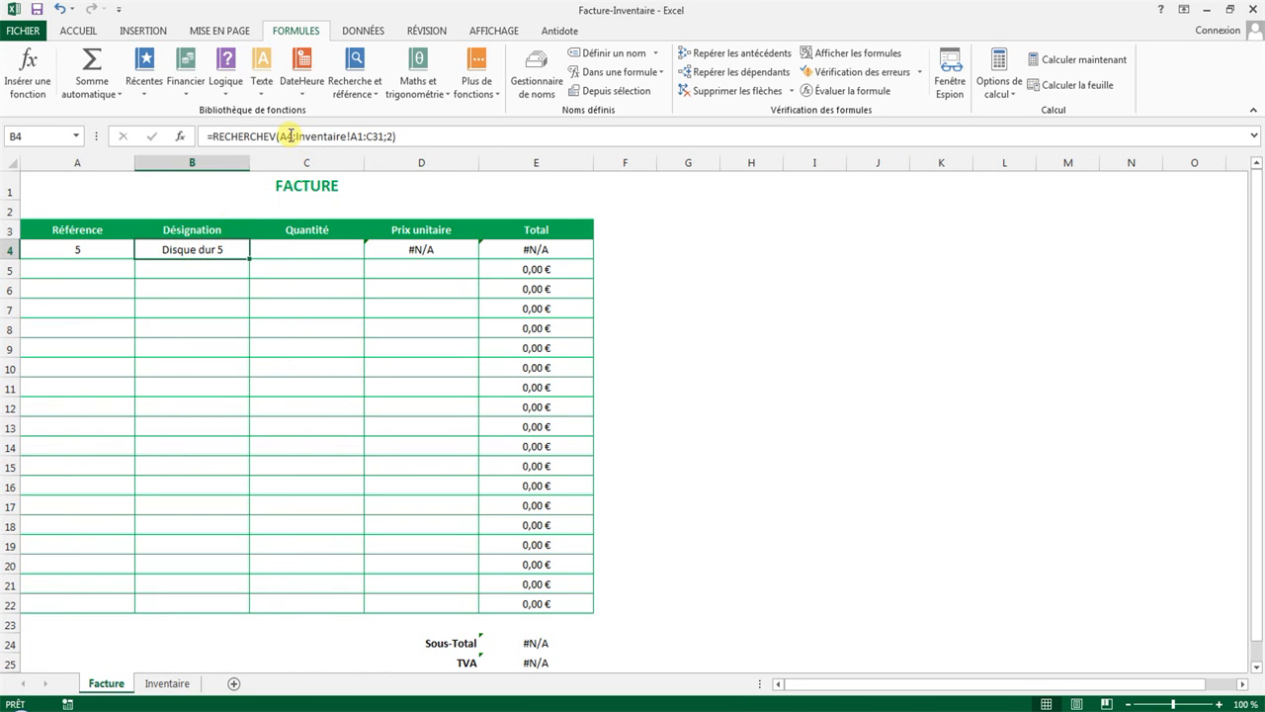
left_click(346, 135)
key("BackSpace")
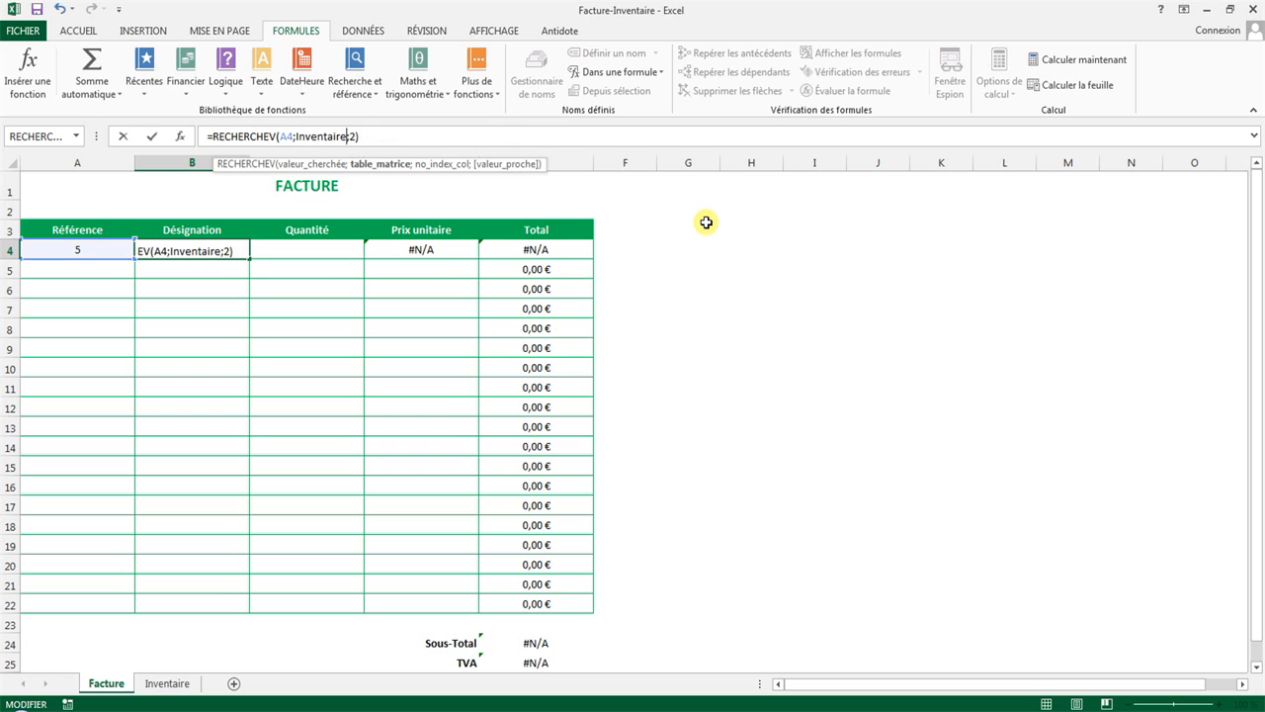
key("Return")
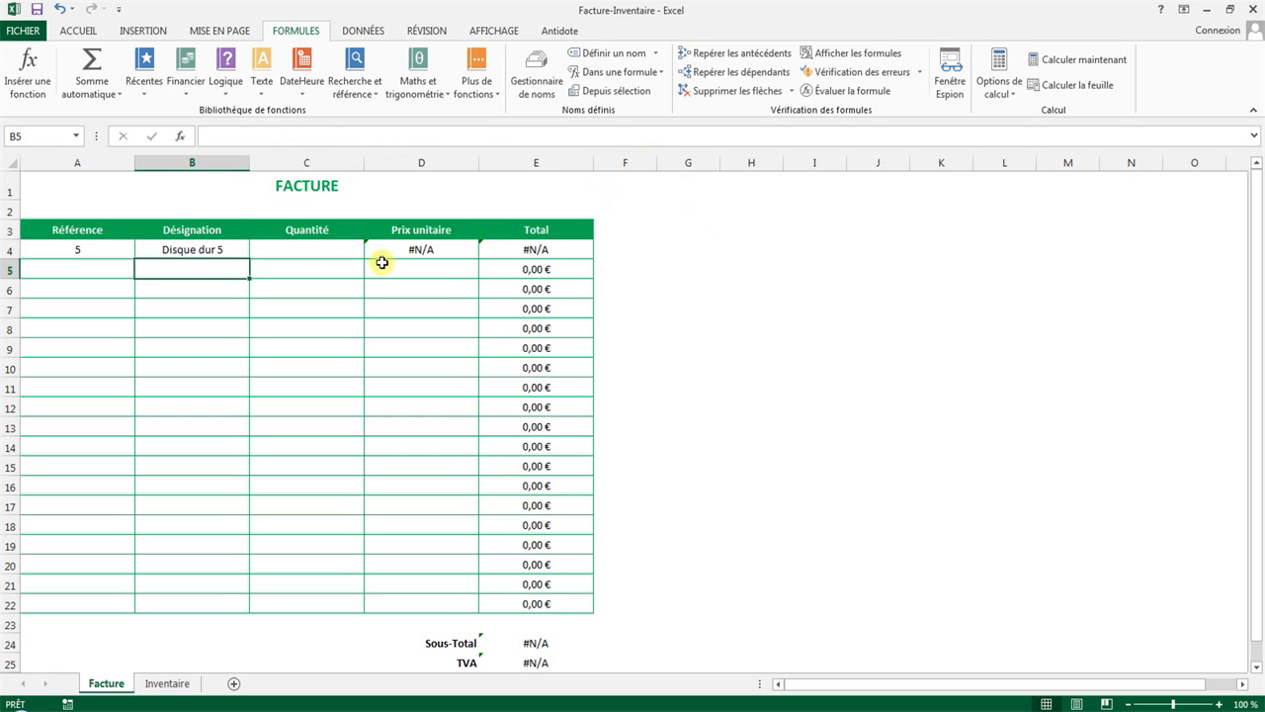
- Copy the updated RECHERCHEV formula from B4 into the Prix unitaire cell D4
left_click(199, 254)
key("ctrl+c")
left_click(415, 249)
key("ctrl+v")
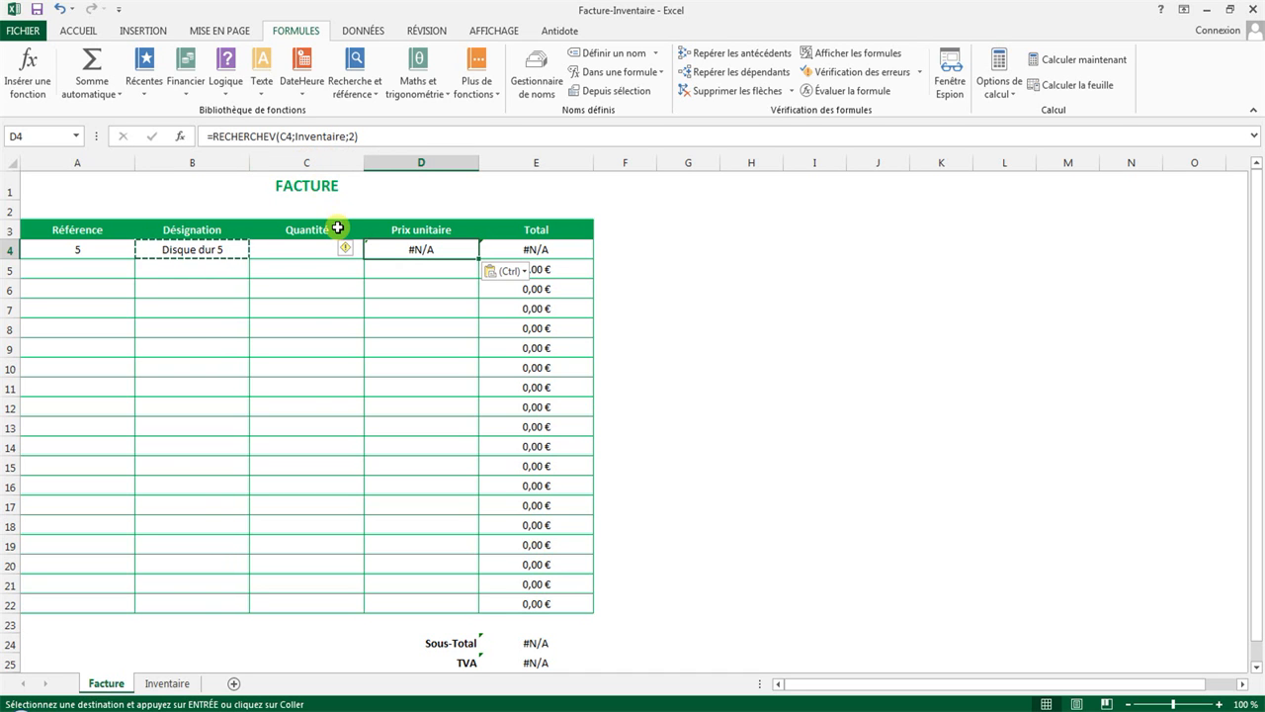
- Add an item in row 32 of the Inventaire sheet with reference 31, designation Bigoudis and unit price 10
left_click(170, 684)
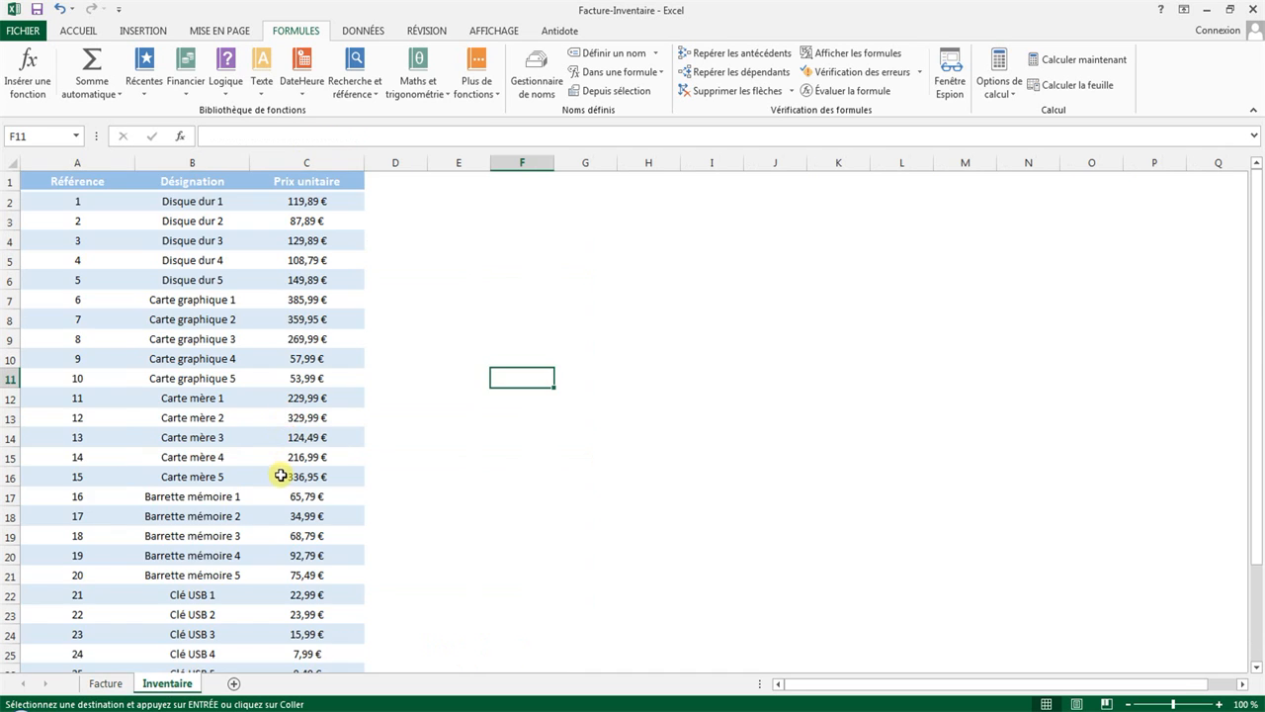
scroll(281, 477, "down", 6)
left_click(95, 434)
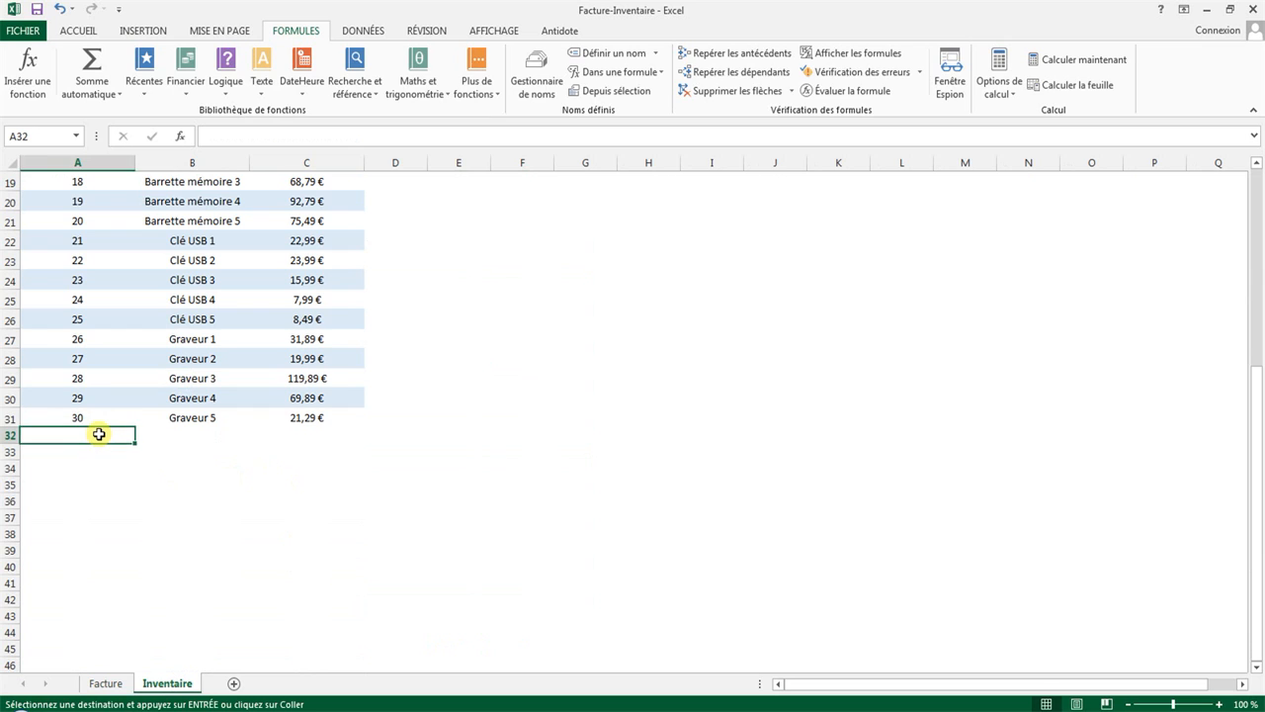
type("31")
key("Tab")
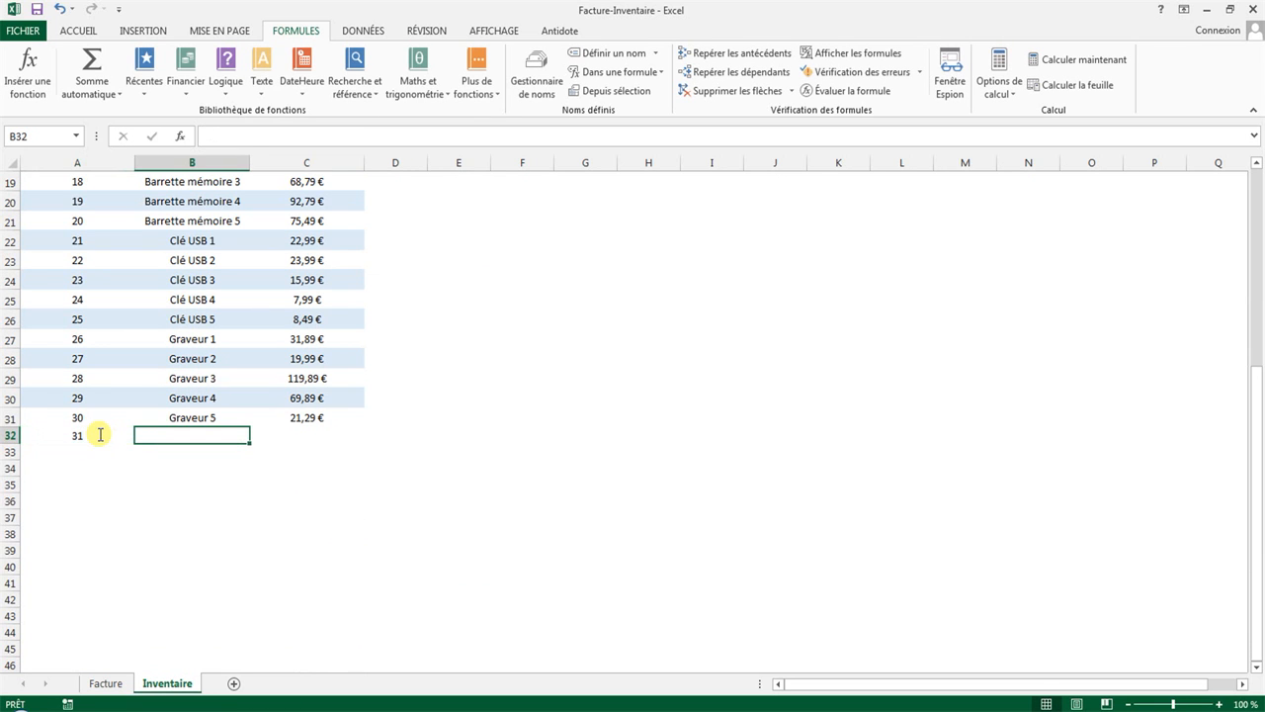
type("Bigour")
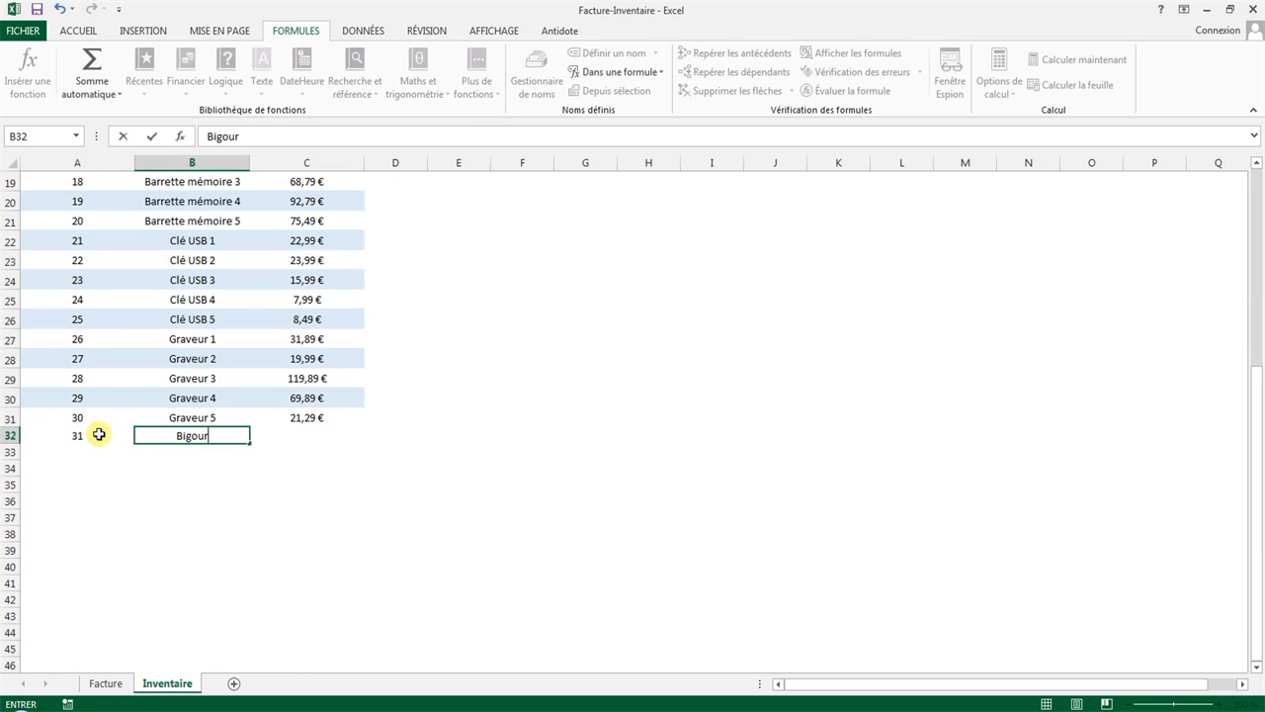
key("BackSpace")
key("BackSpace")
key("BackSpace")
type("dis")
key("Return")
key("Up")
key("Right")
type("10")
key("Return")
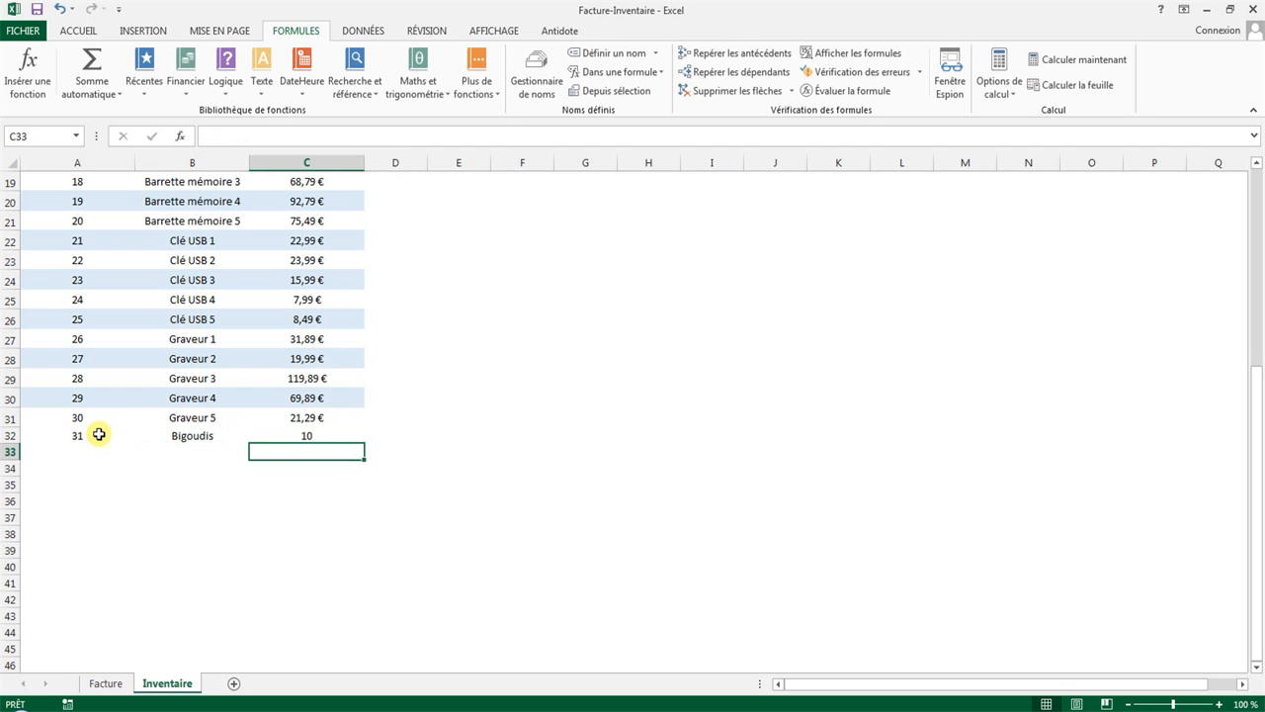
- Copy the currency formatting of price cell C31 onto the new item's price in C32
left_click(323, 418)
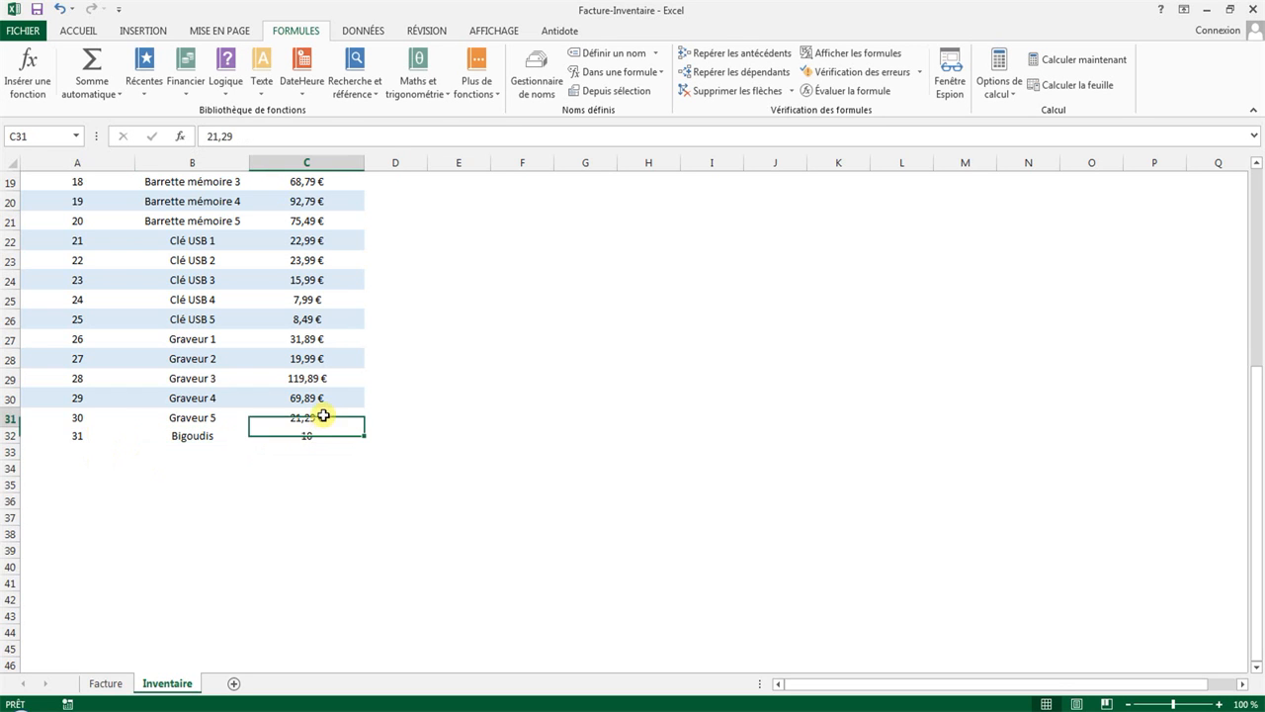
left_click(87, 28)
left_click(52, 89)
key("Down")
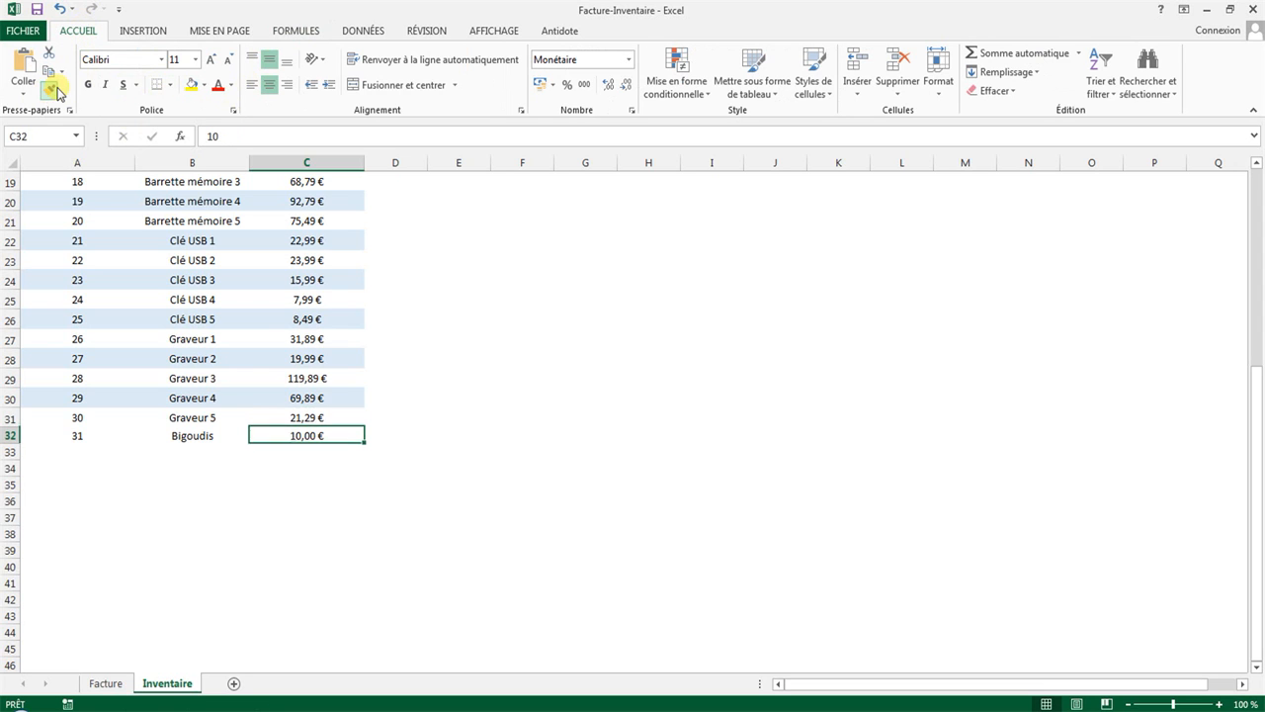
left_click(70, 440)
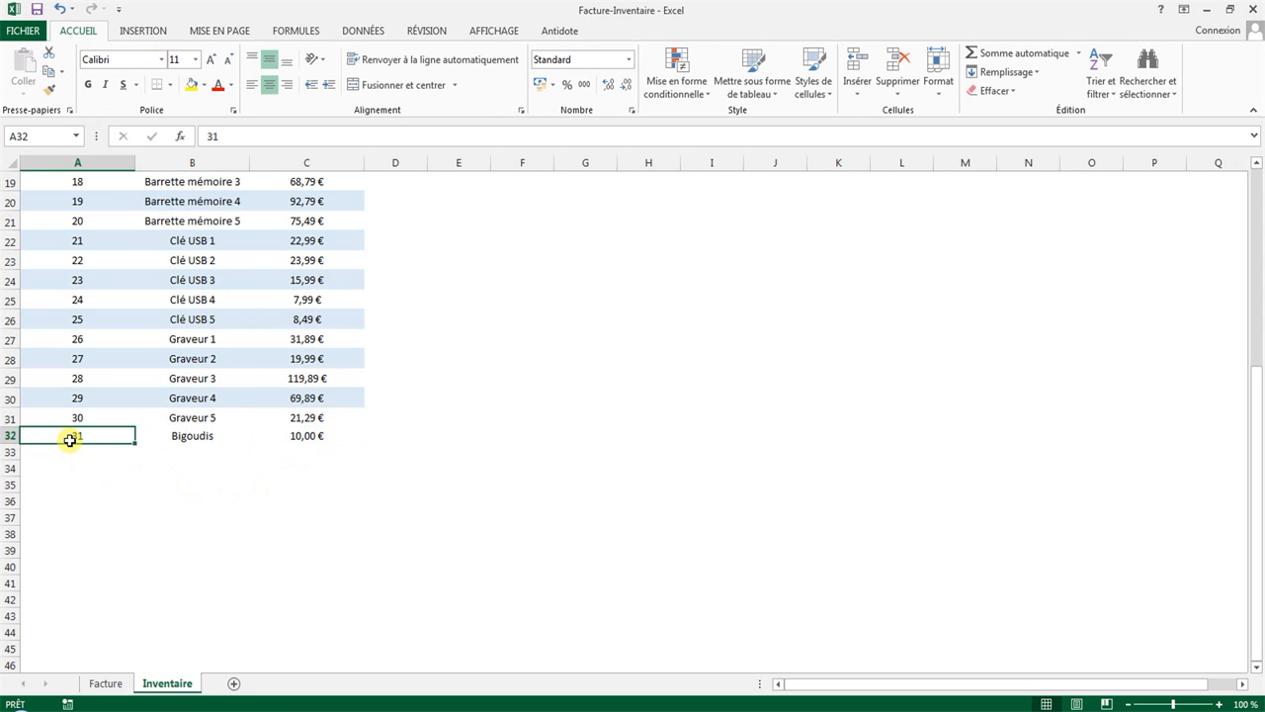
- Try to enter reference 31 in cell A4 of the Facture sheet
left_click(106, 683)
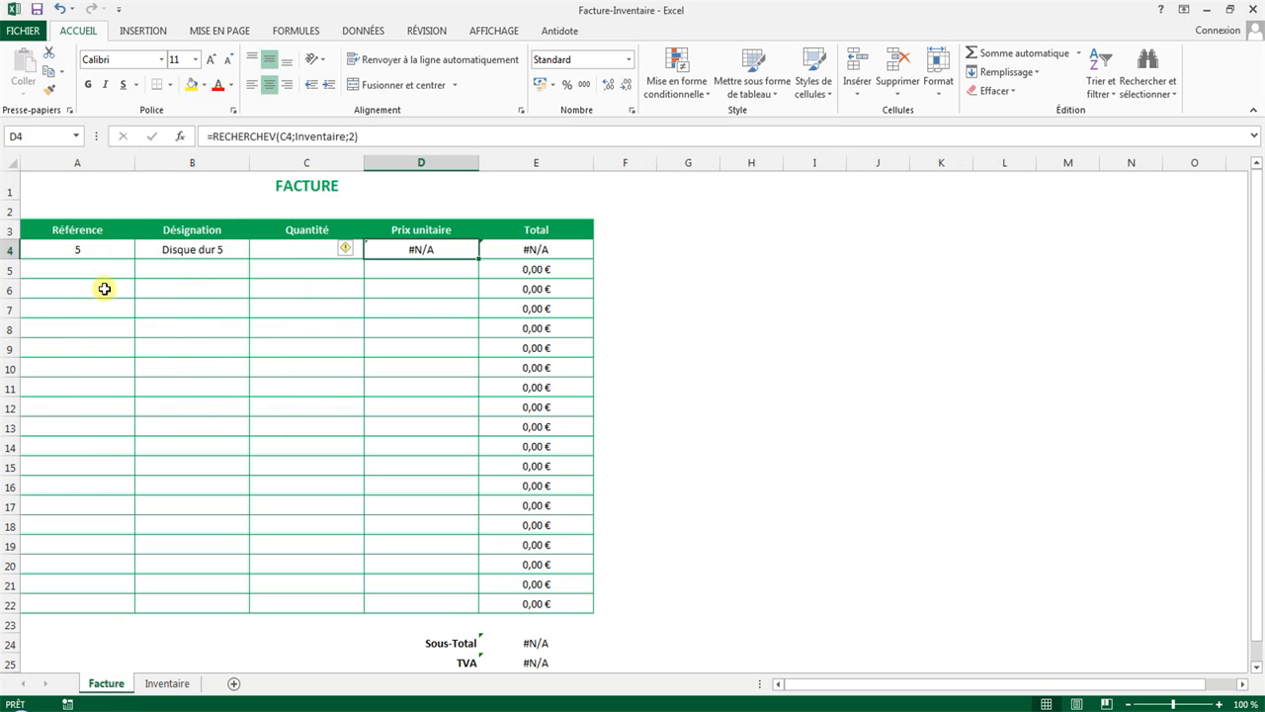
left_click(101, 250)
type("31")
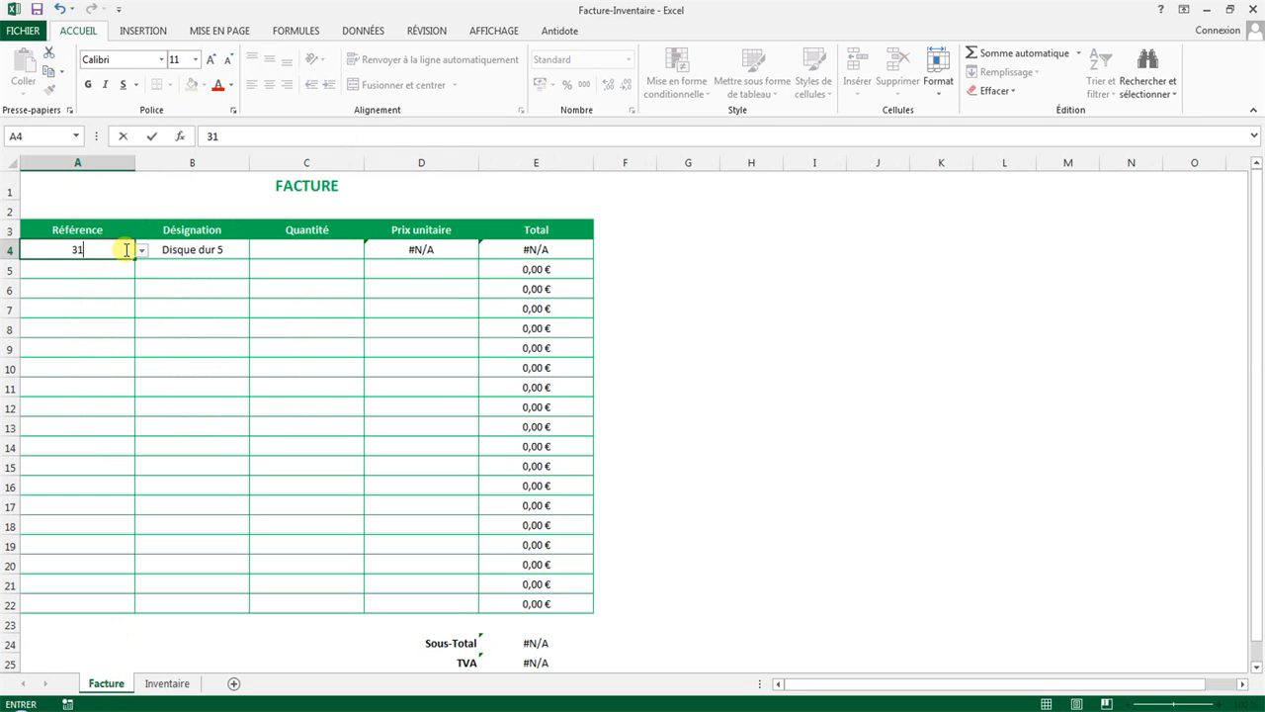
key("Return")
key("Tab")
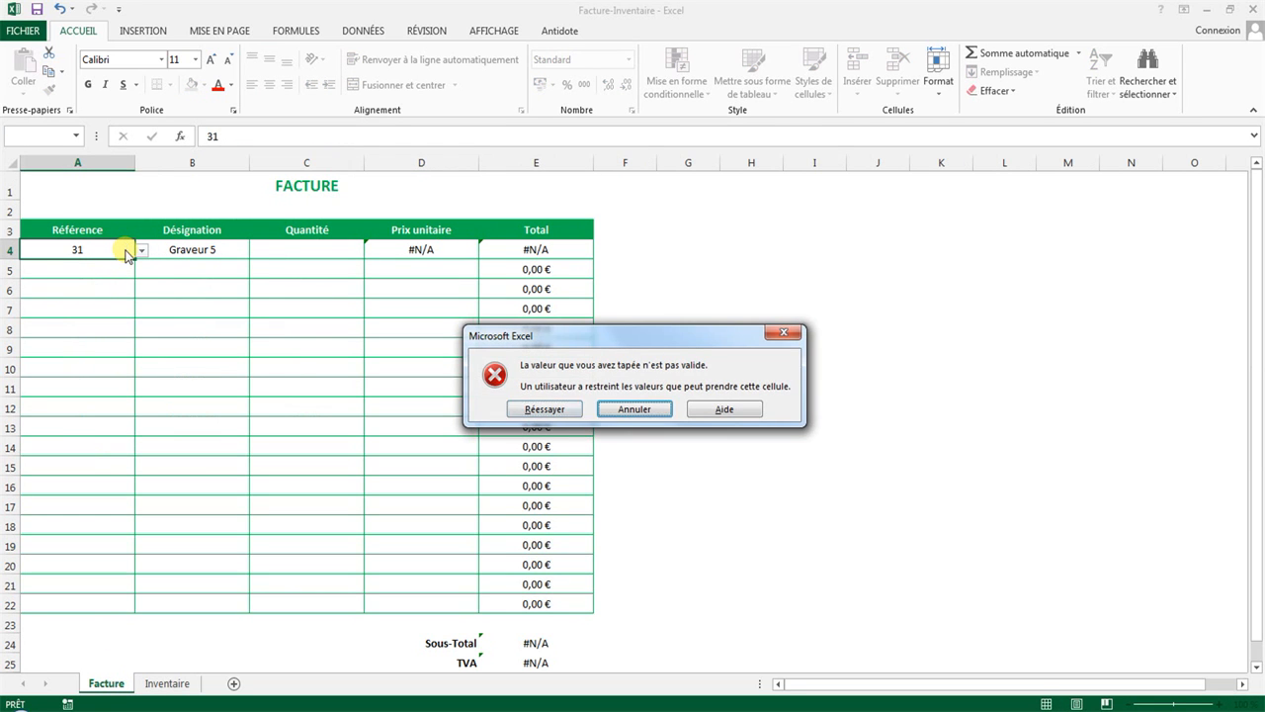
key("Return")
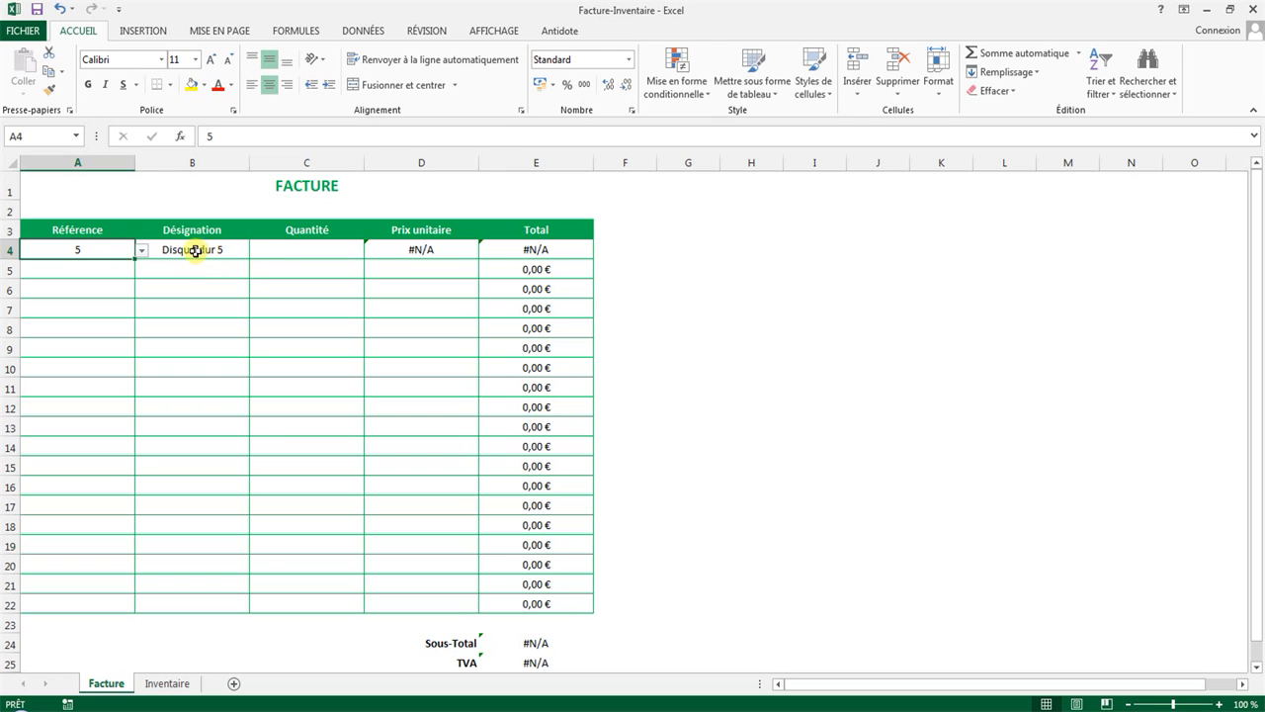
- Extend the data validation list source of cell A4 to =Inventaire!$A$2:$A$32
left_click(348, 32)
left_click(716, 89)
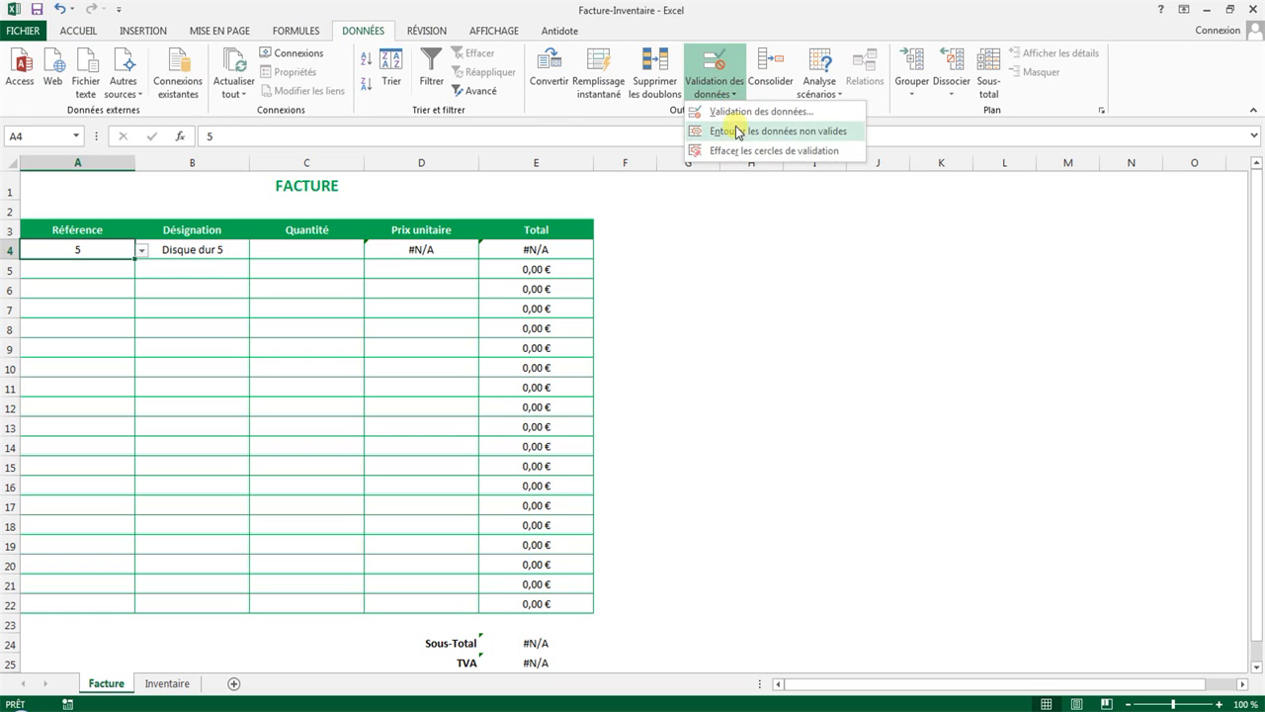
left_click(742, 111)
left_click(705, 385)
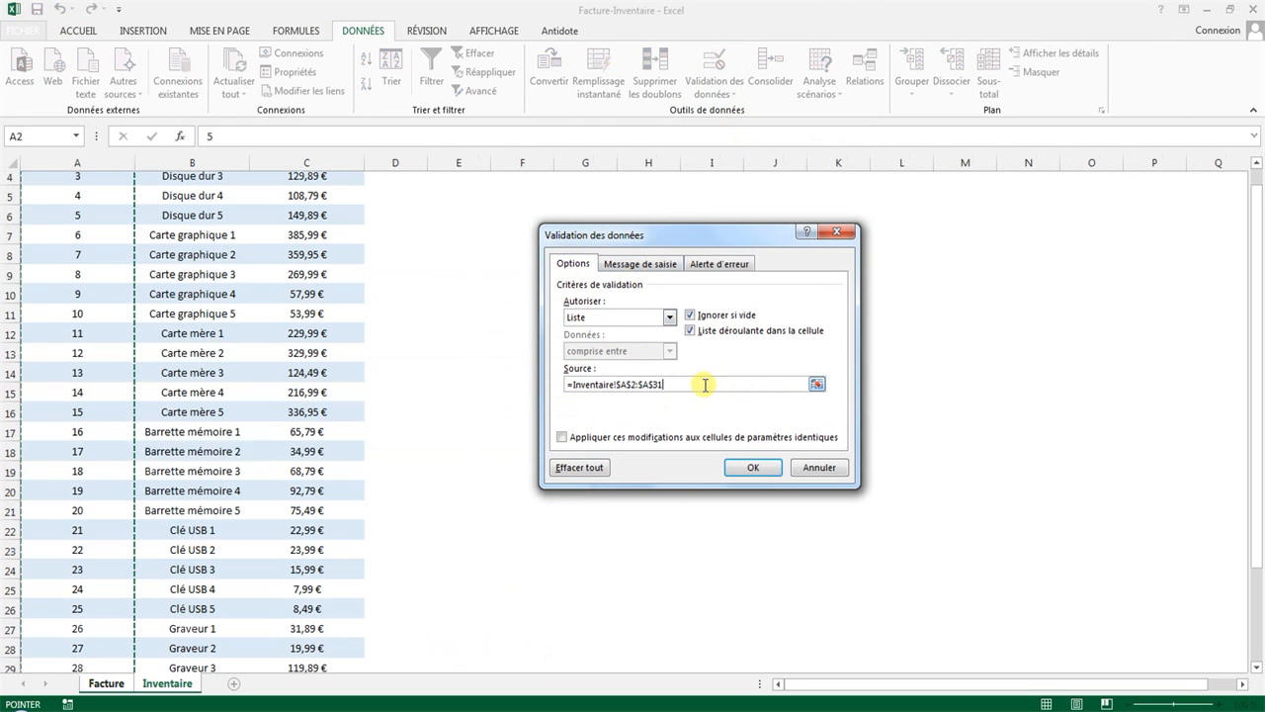
key("BackSpace")
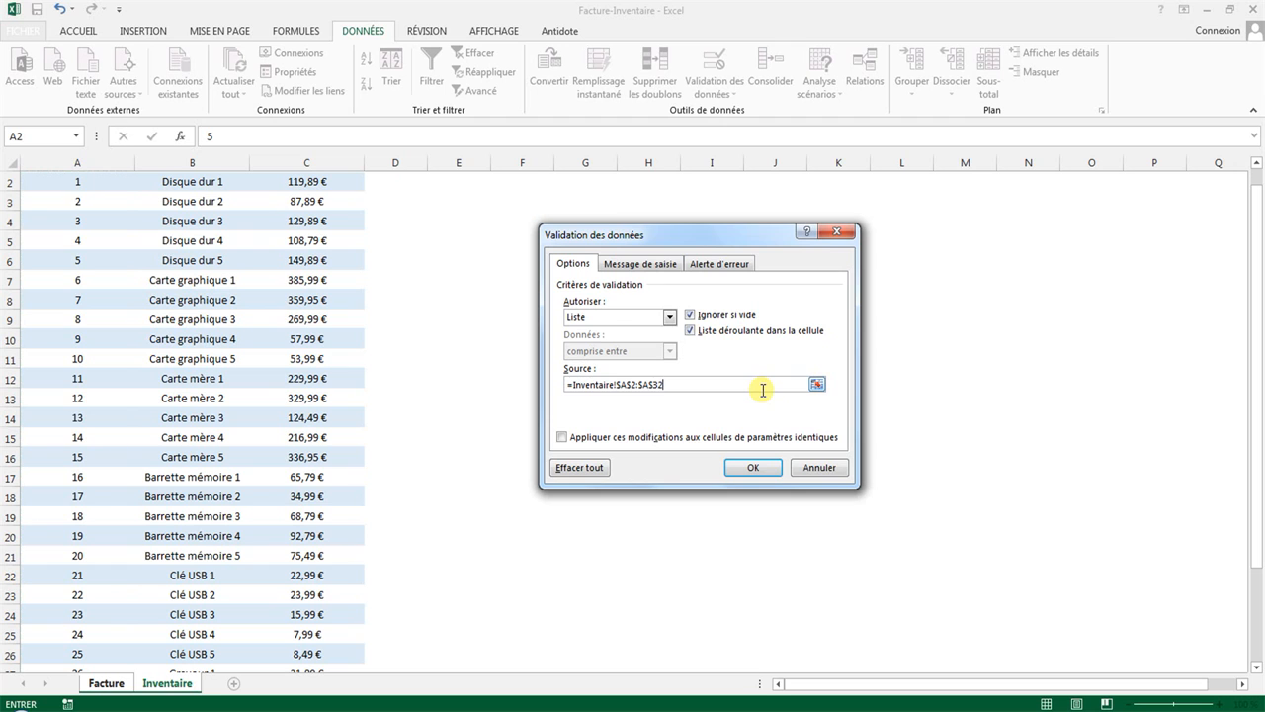
type("2")
left_click(753, 466)
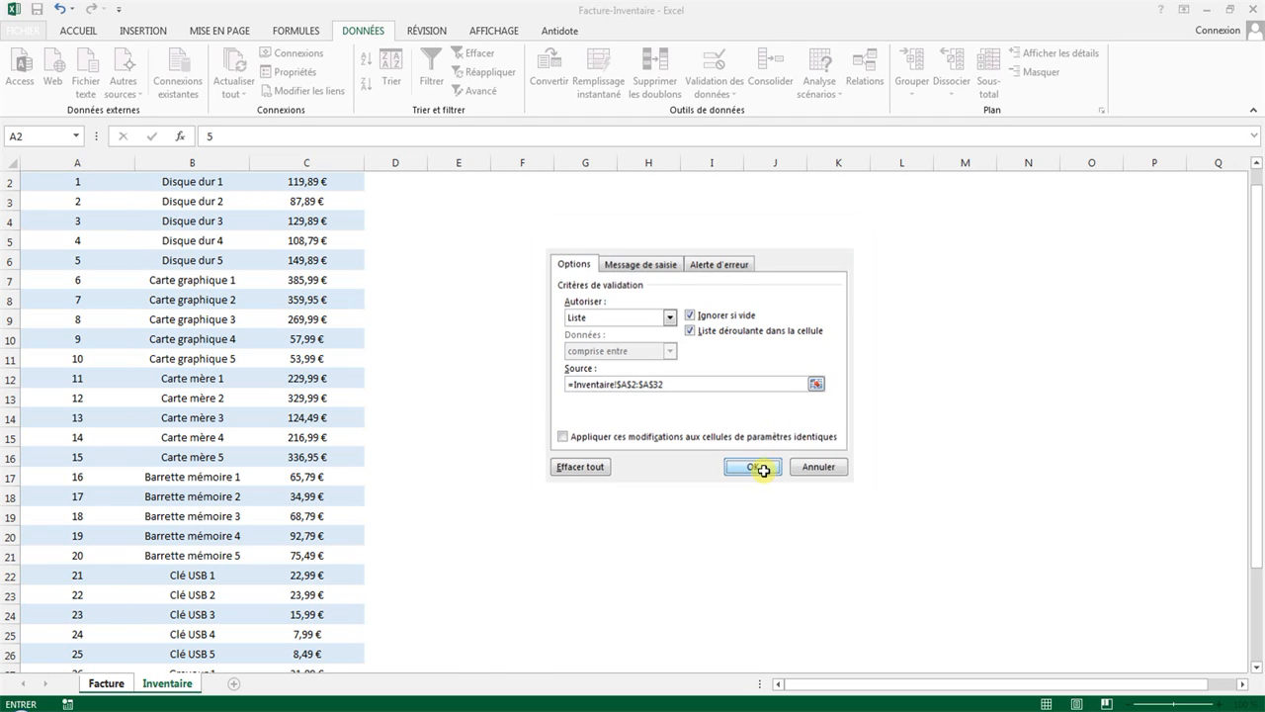
- Choose reference 31 in cell A4 of the Facture sheet and check the formula in B4
left_click(141, 250)
left_click_drag(144, 281, 146, 335)
left_click(123, 338)
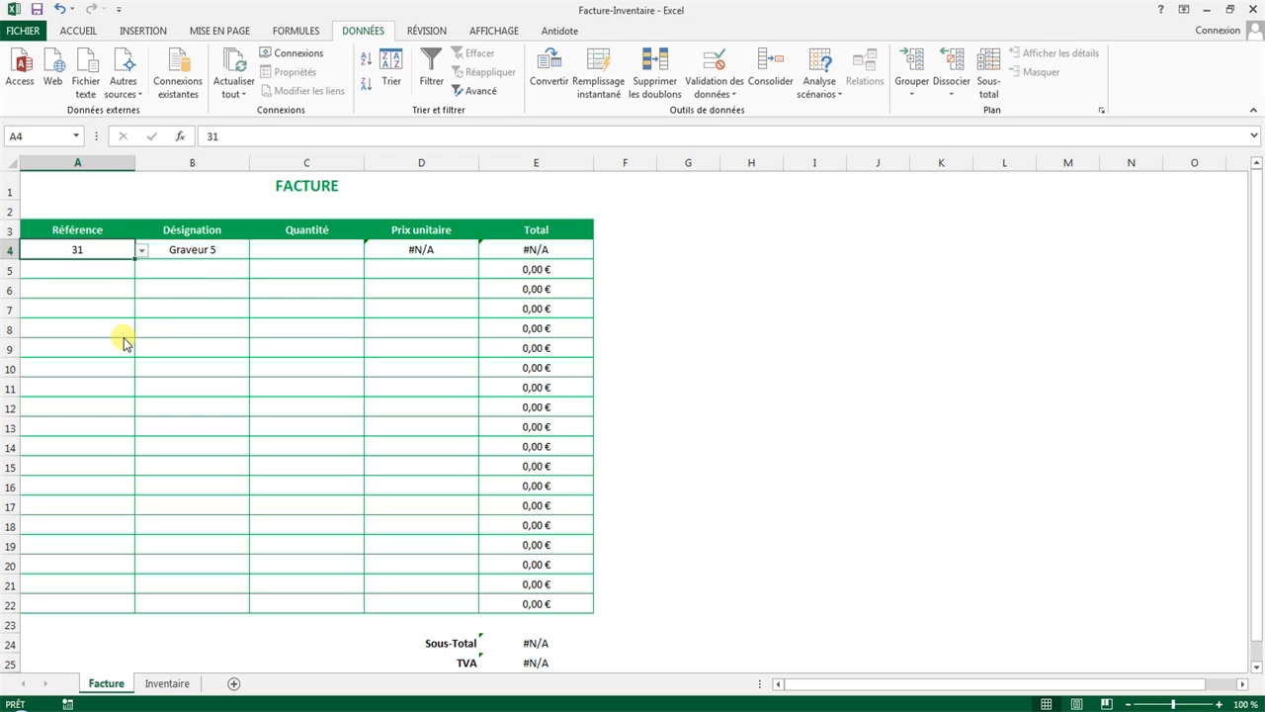
left_click(188, 250)
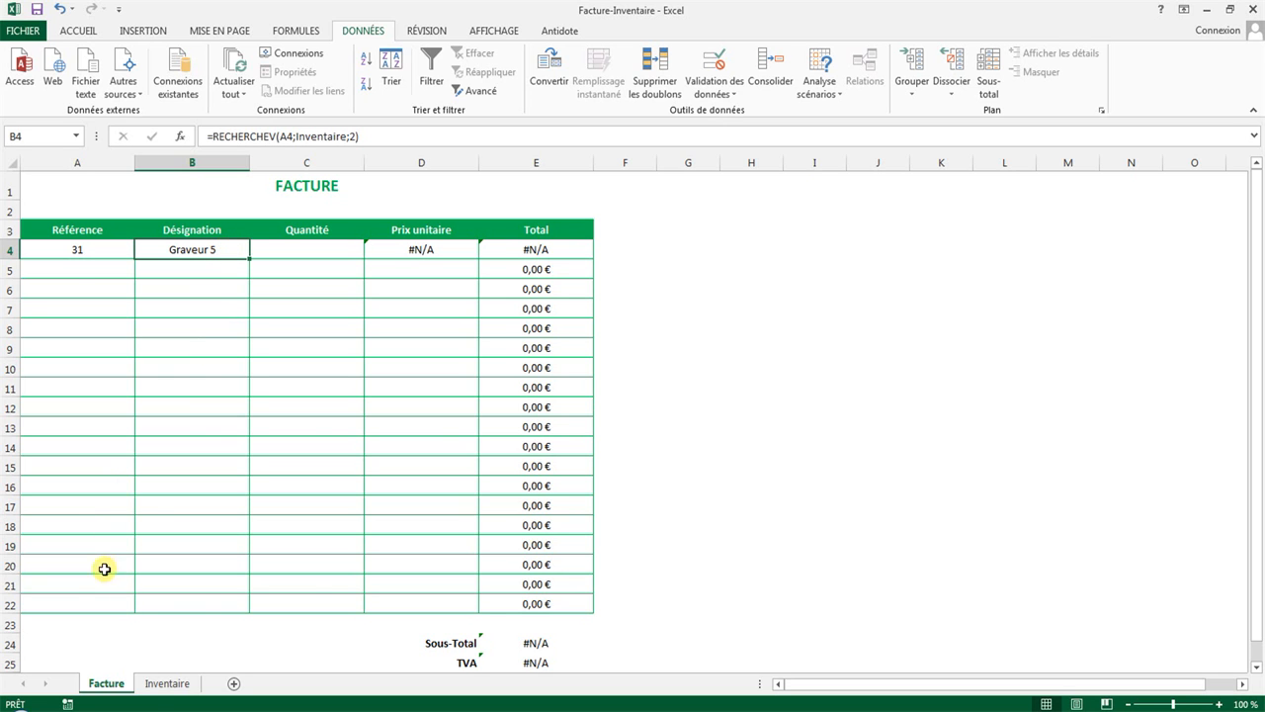
- Change the range of the defined name Inventaire to =Inventaire!$A$1:$C$32
left_click(160, 686)
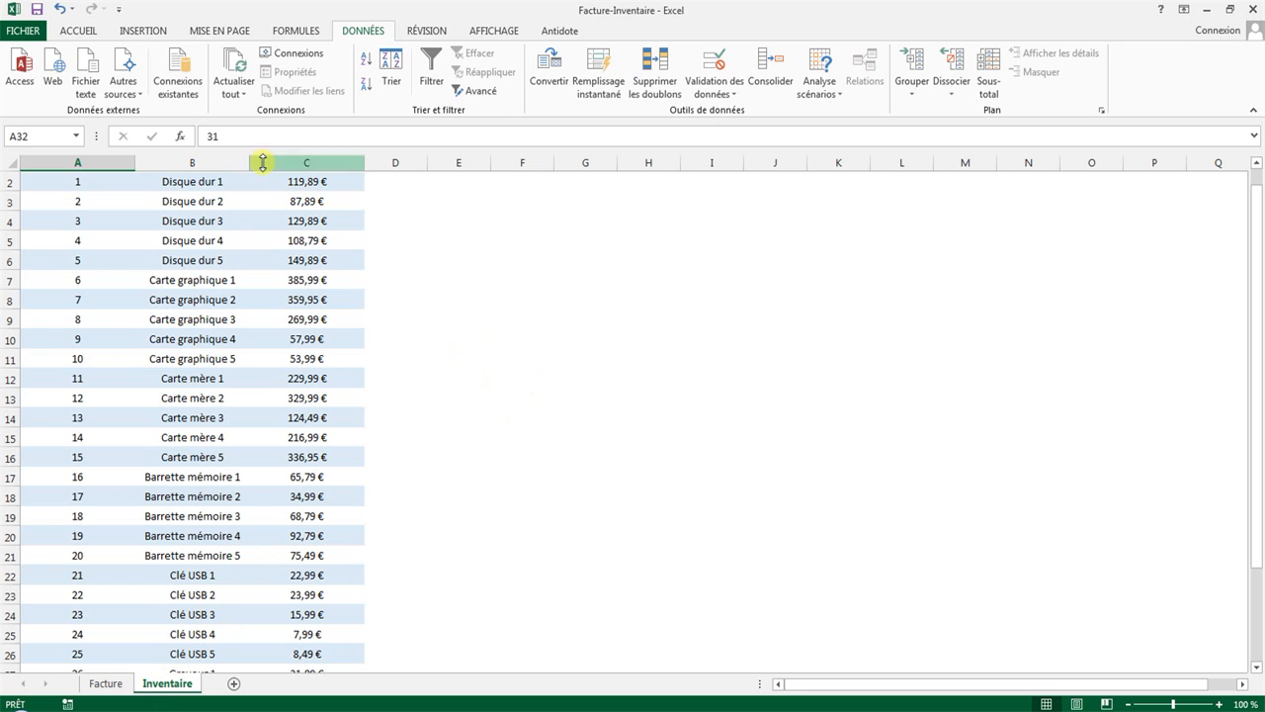
left_click(277, 30)
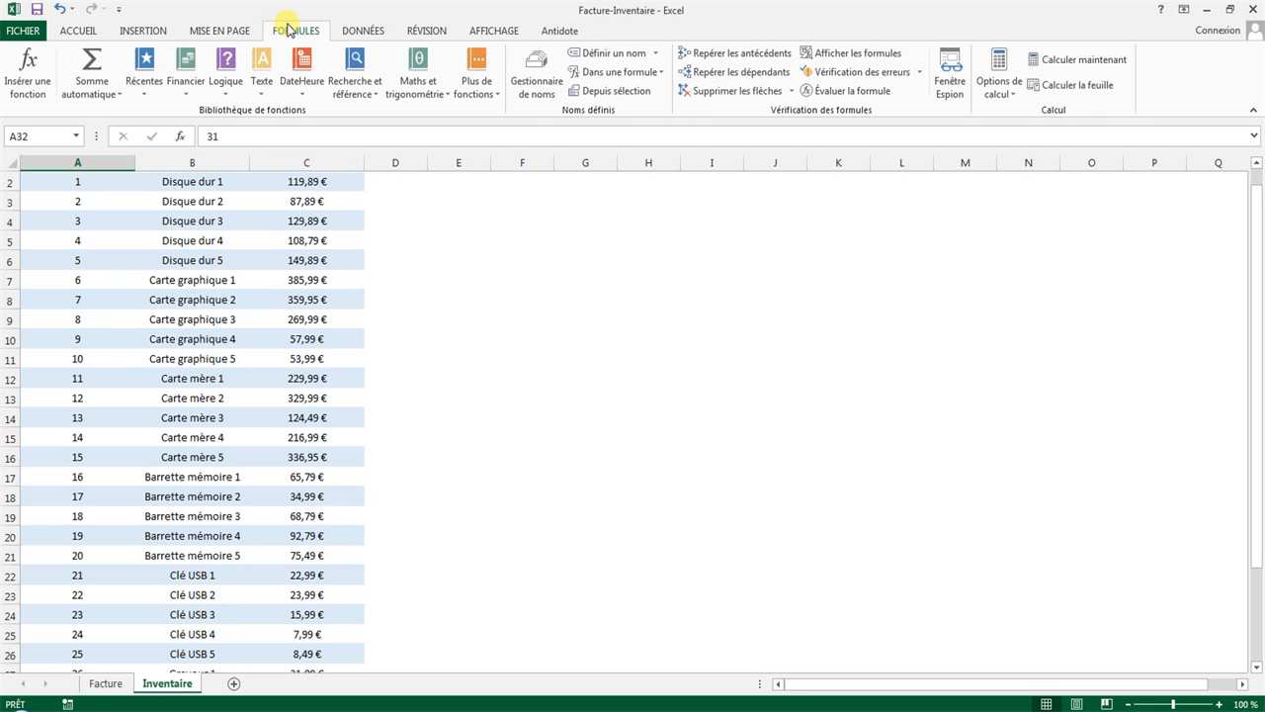
left_click(544, 84)
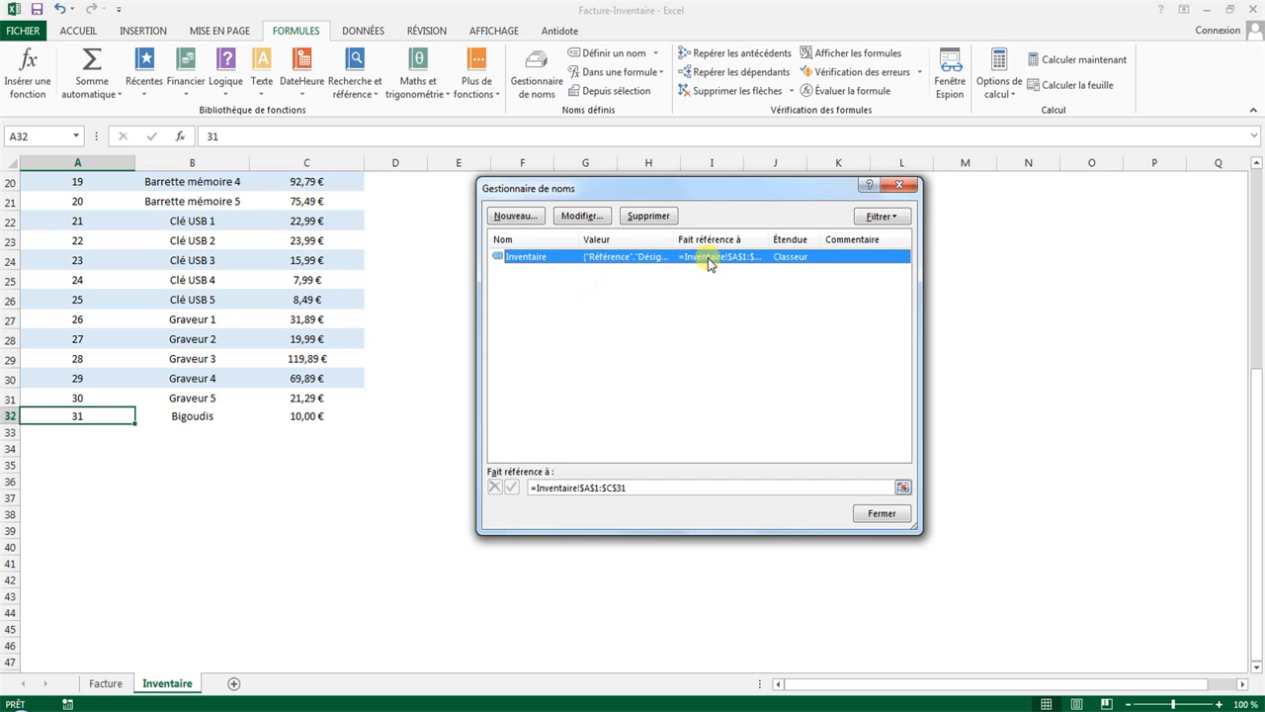
left_click(641, 488)
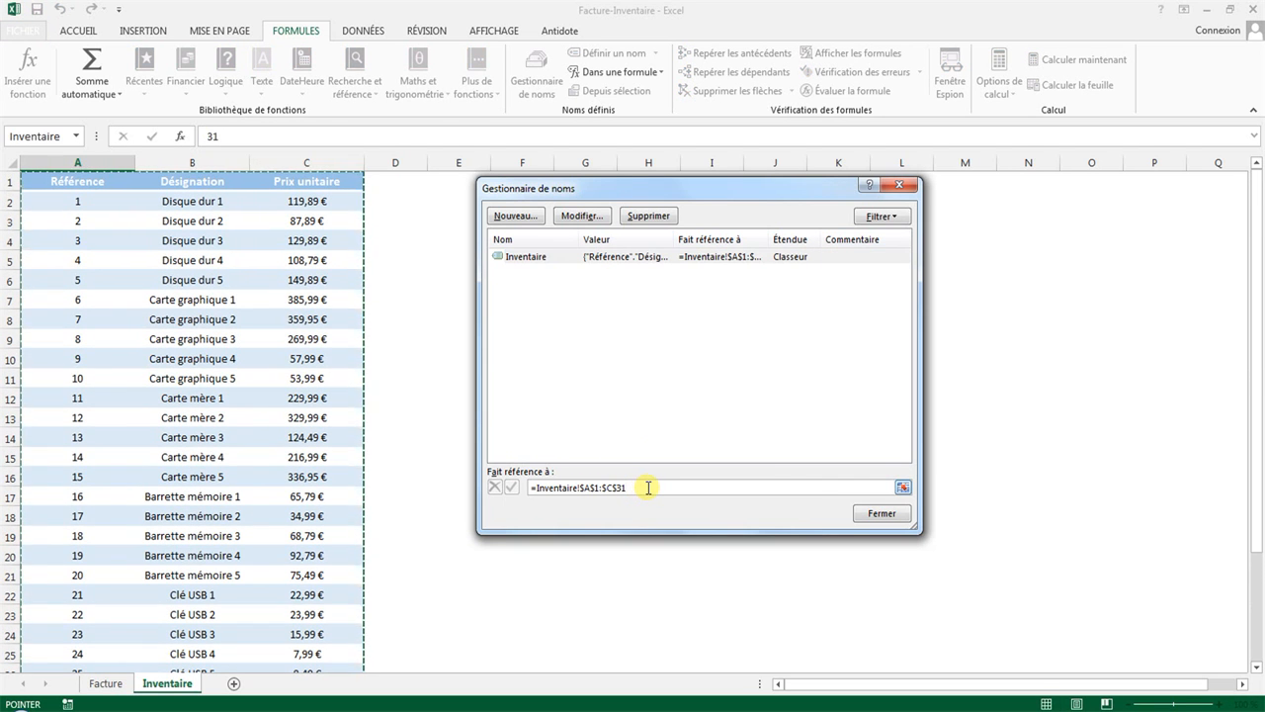
key("BackSpace")
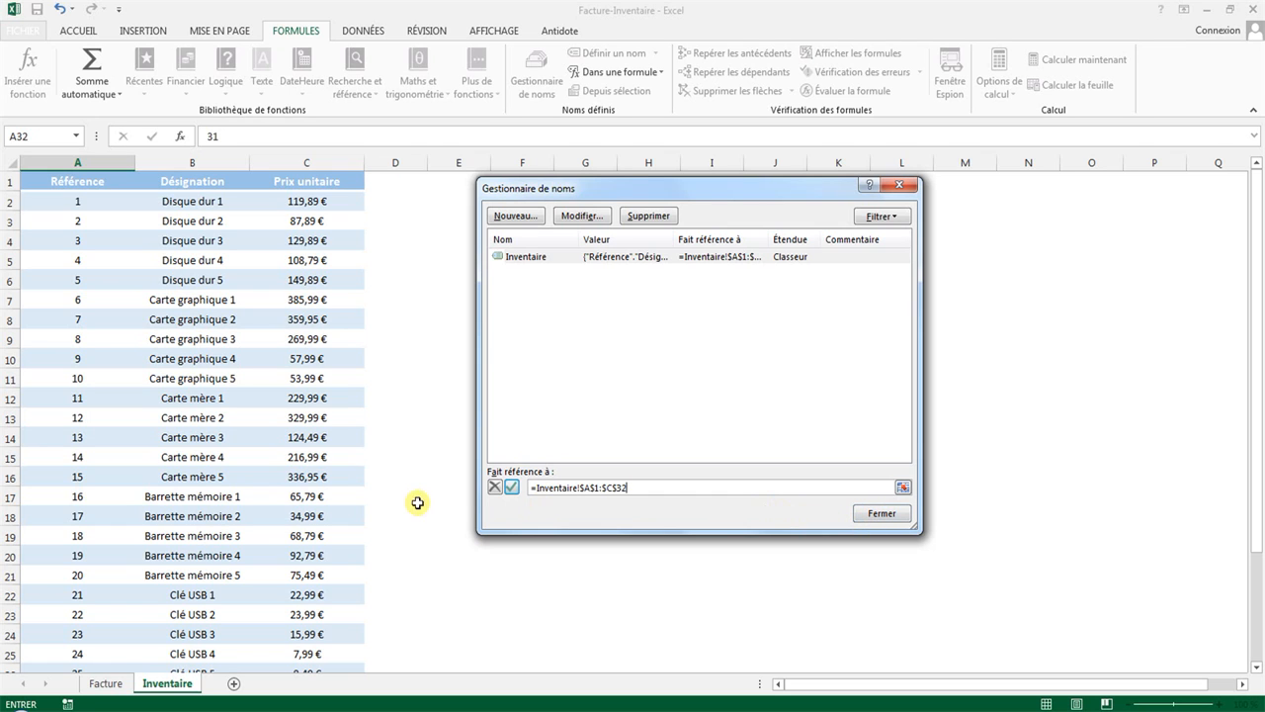
left_click(512, 488)
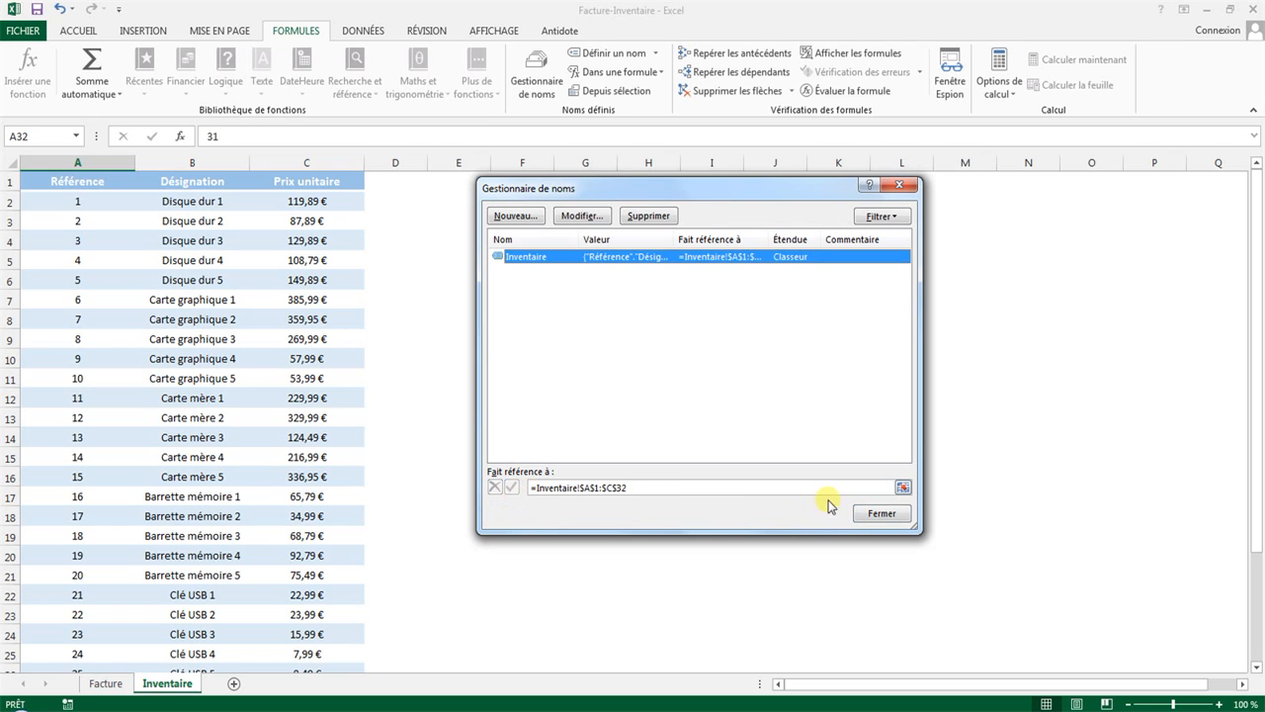
left_click(874, 516)
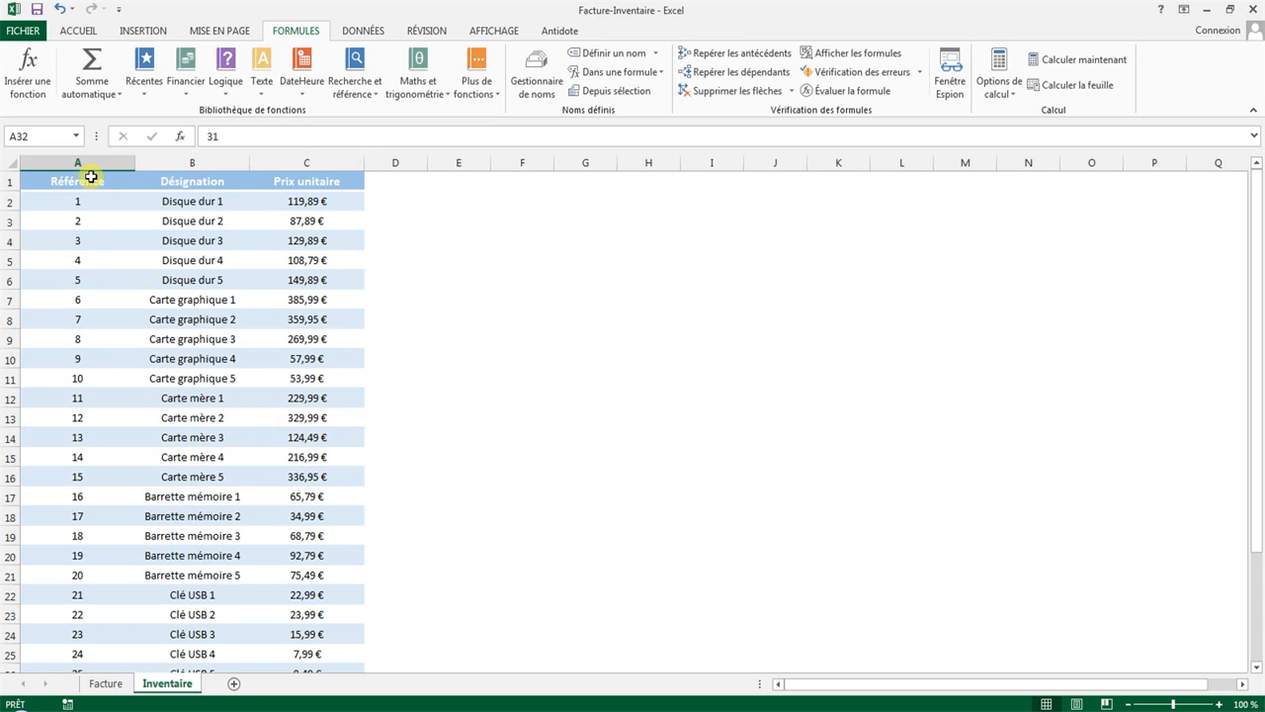
- Fill the RECHERCHEV formula from B4 of the Facture sheet down to B9 and check the copied formulas
left_click(109, 683)
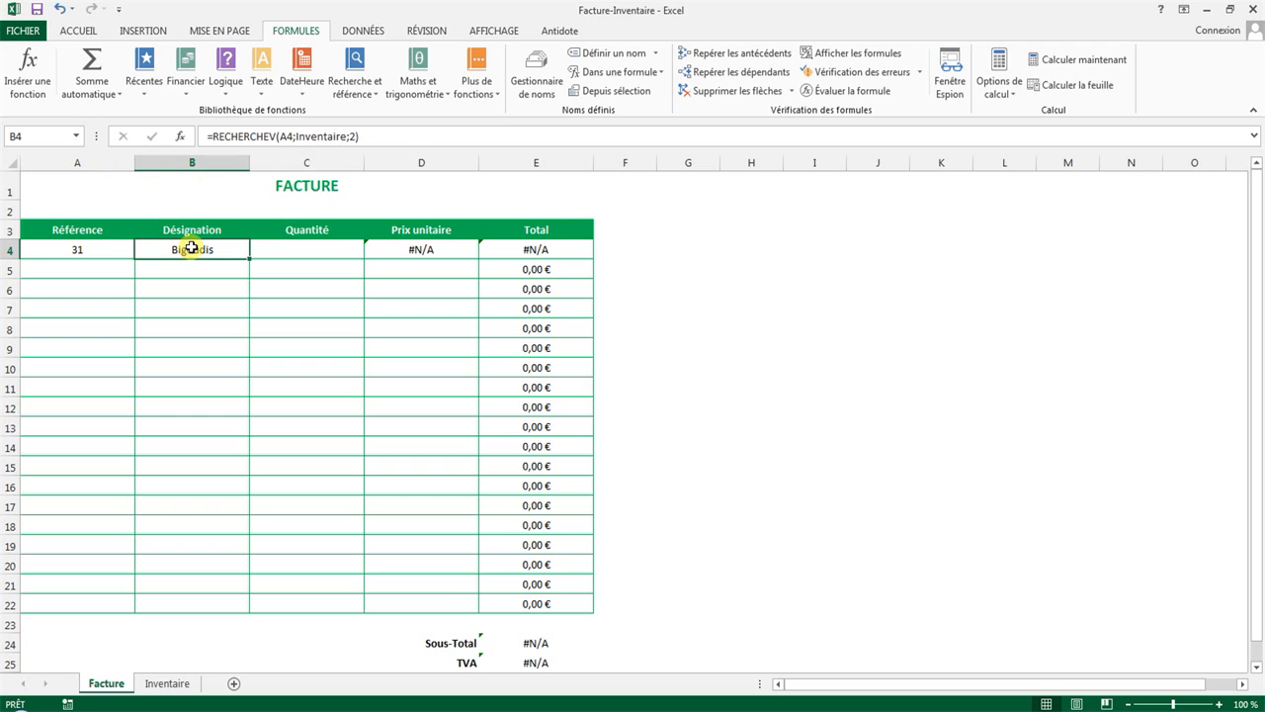
left_click_drag(252, 262, 248, 354)
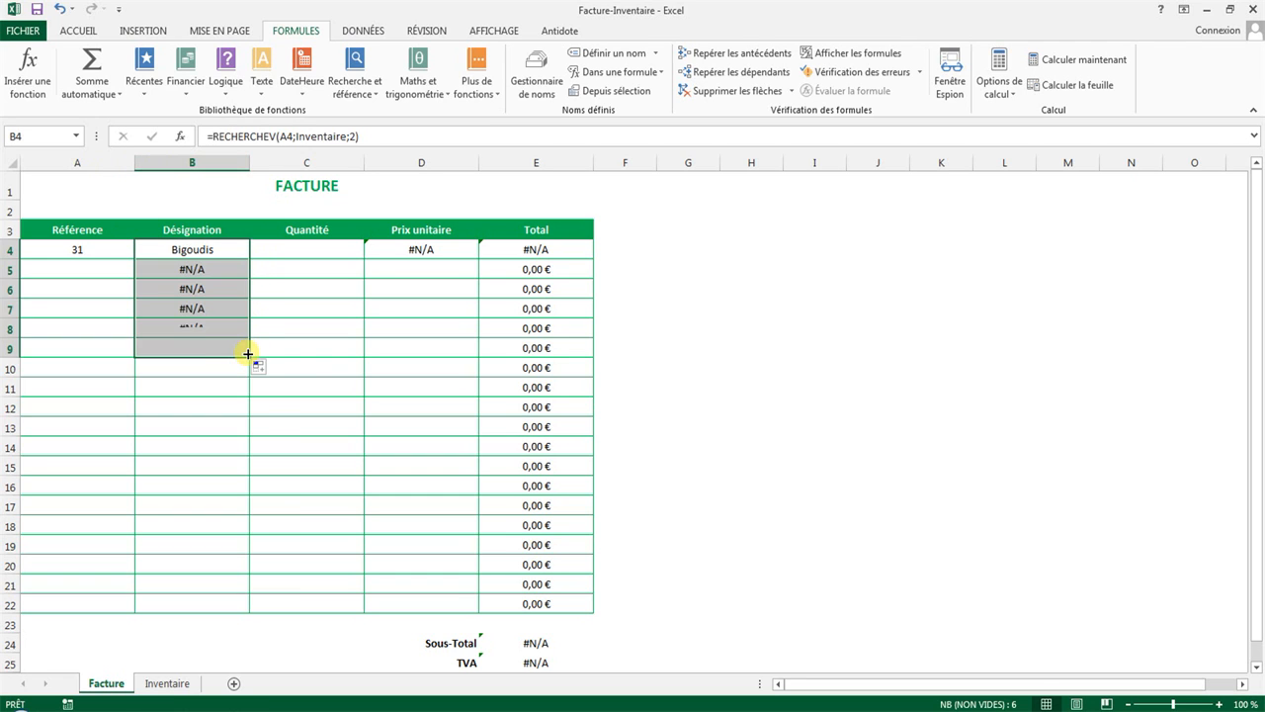
left_click(224, 275)
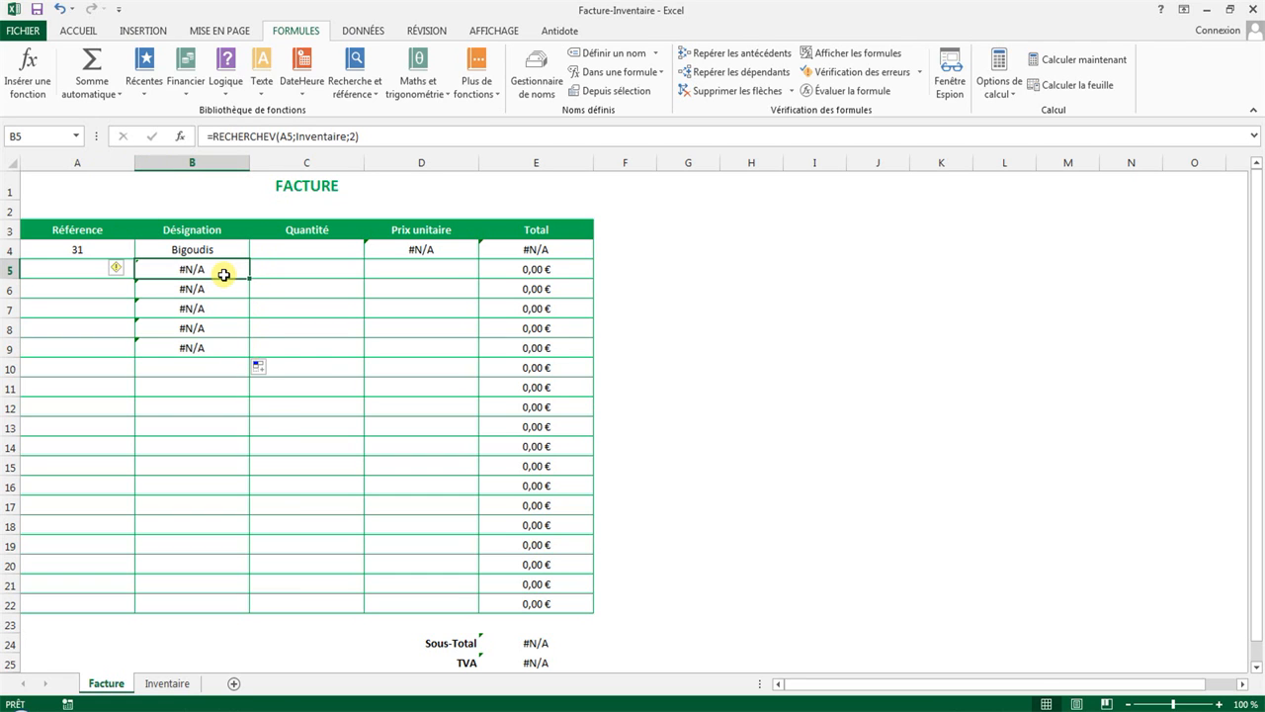
left_click(76, 295)
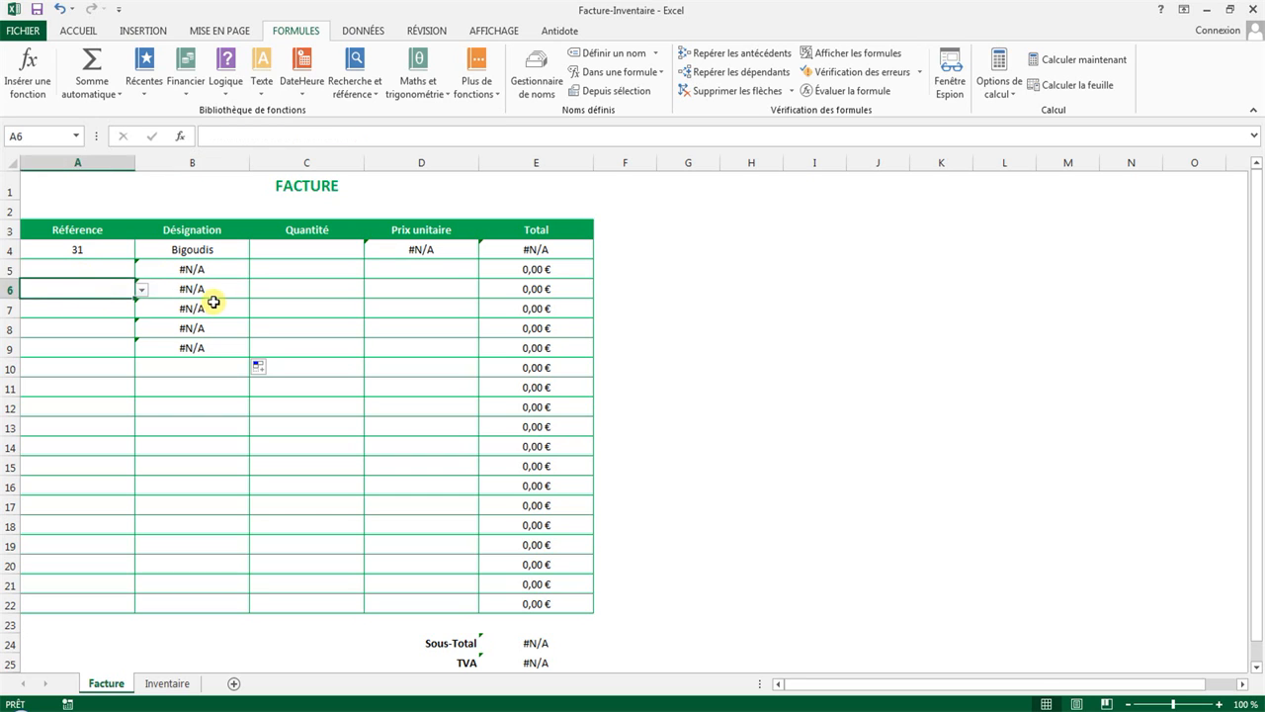
left_click(212, 308)
left_click(201, 329)
left_click(198, 347)
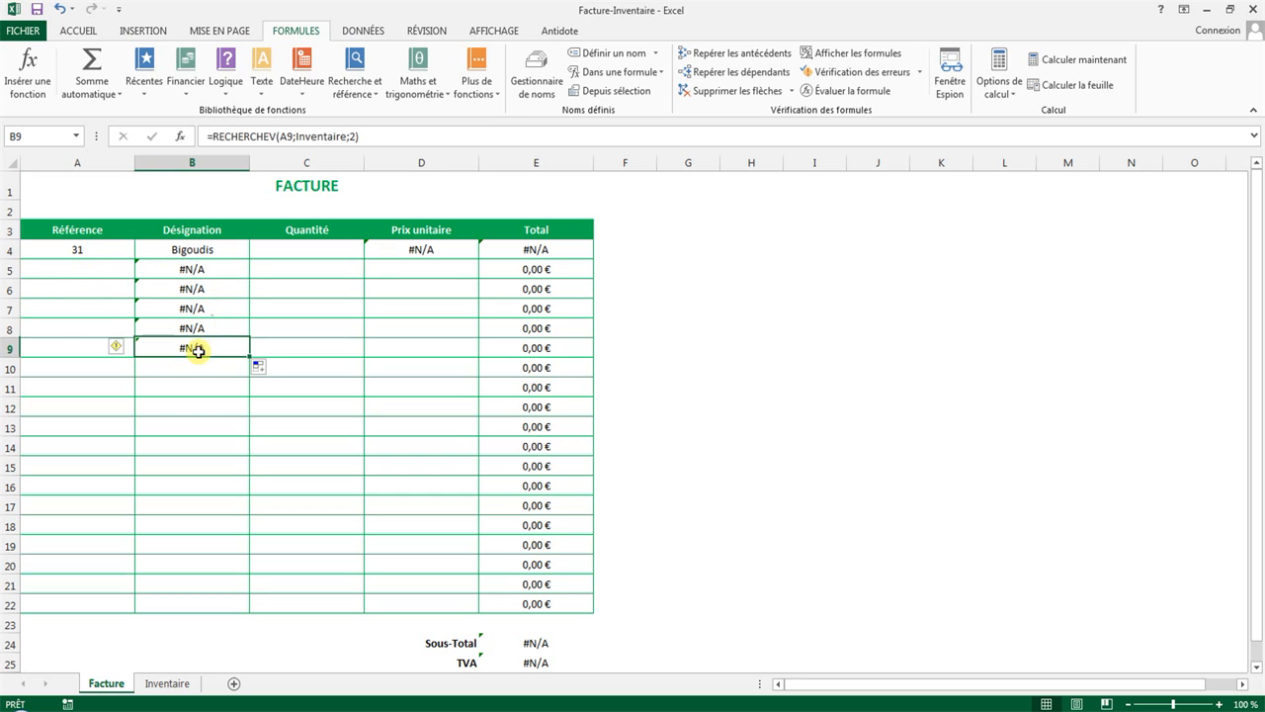
- Enter references 4, 3 and 7 in cells A5, A6 and A7 of the invoice
left_click(89, 281)
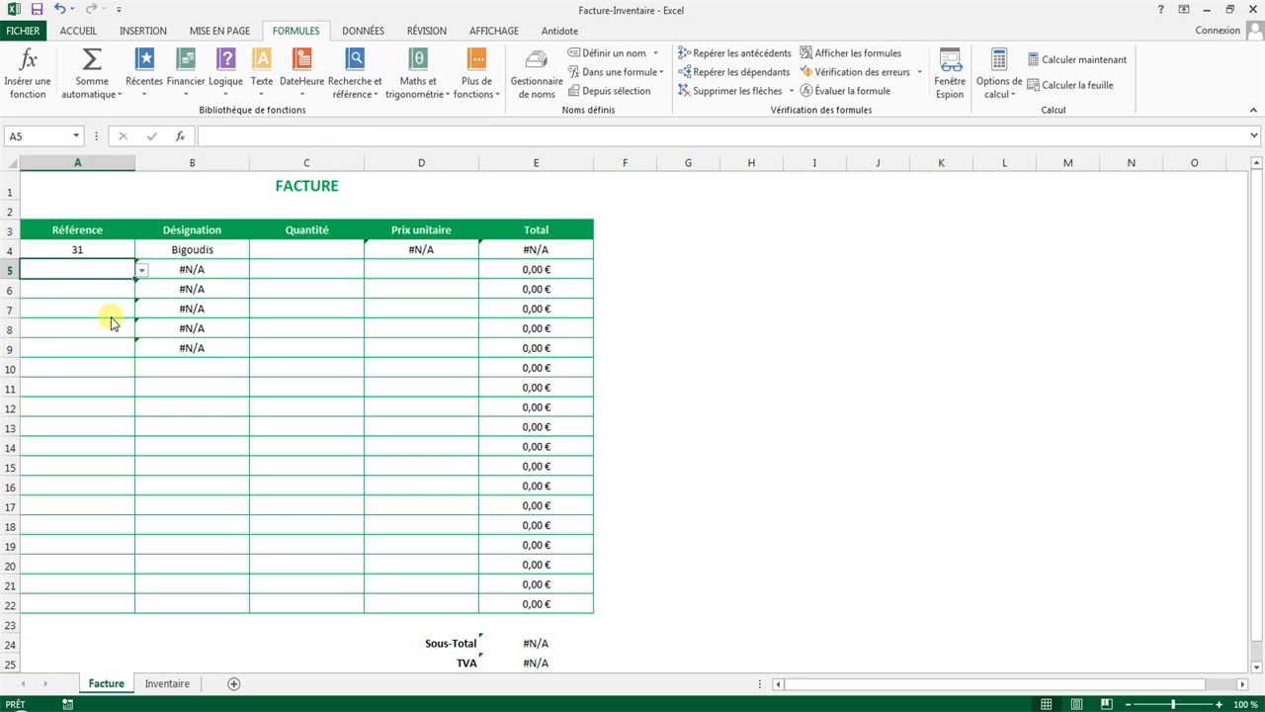
type("4")
key("Return")
left_click(141, 288)
left_click(125, 325)
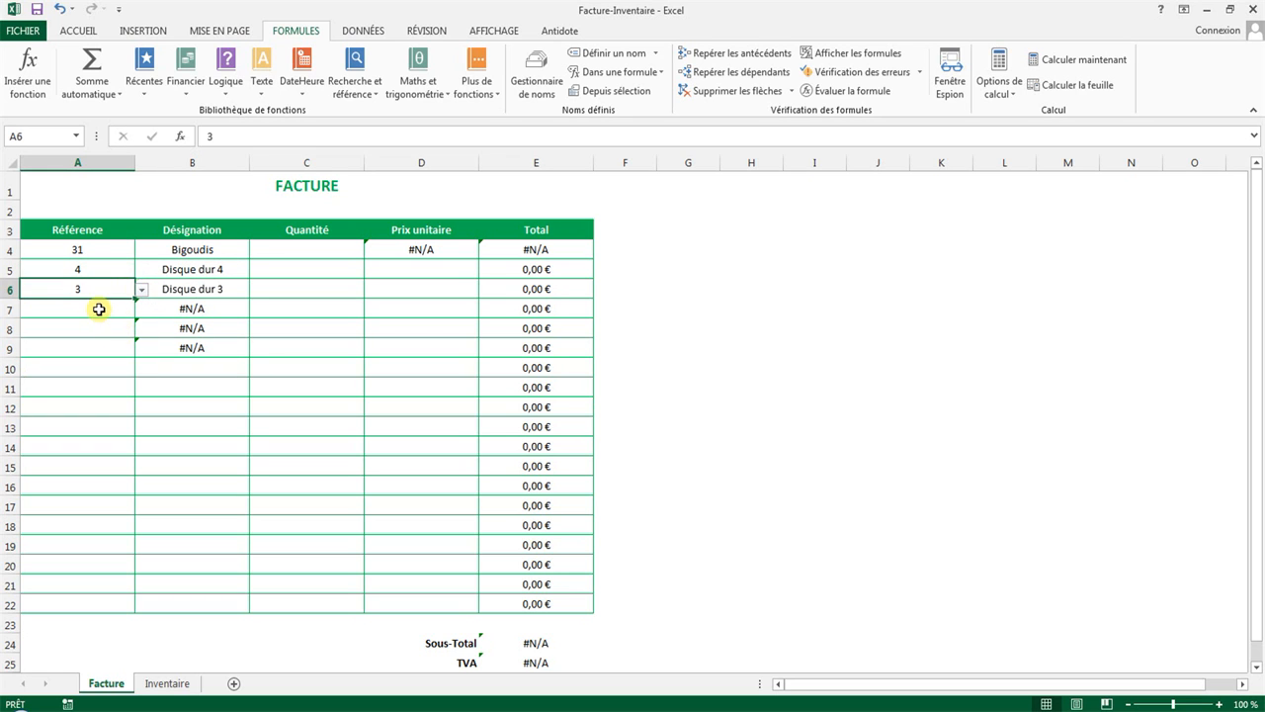
left_click(99, 309)
left_click(141, 308)
left_click(105, 388)
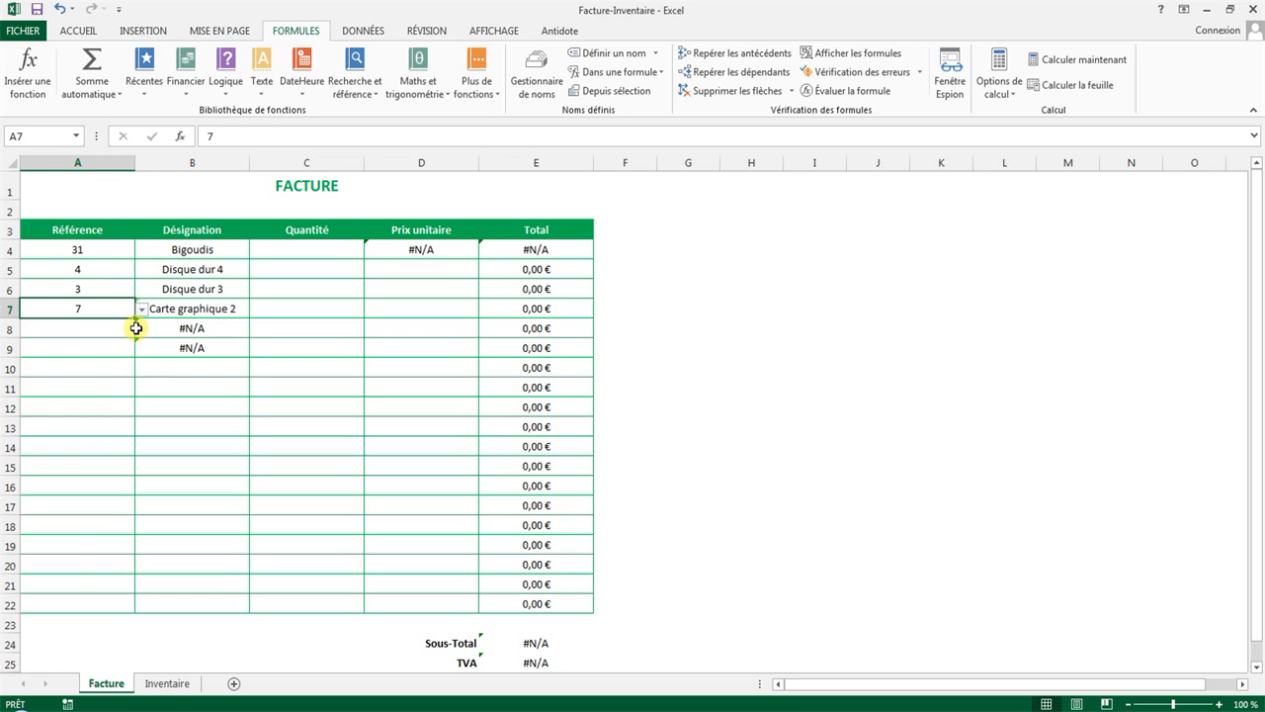
- Choose references 20 and 28 in cells A8 and A9 of the invoice
left_click(132, 329)
left_click(141, 329)
left_click(93, 386)
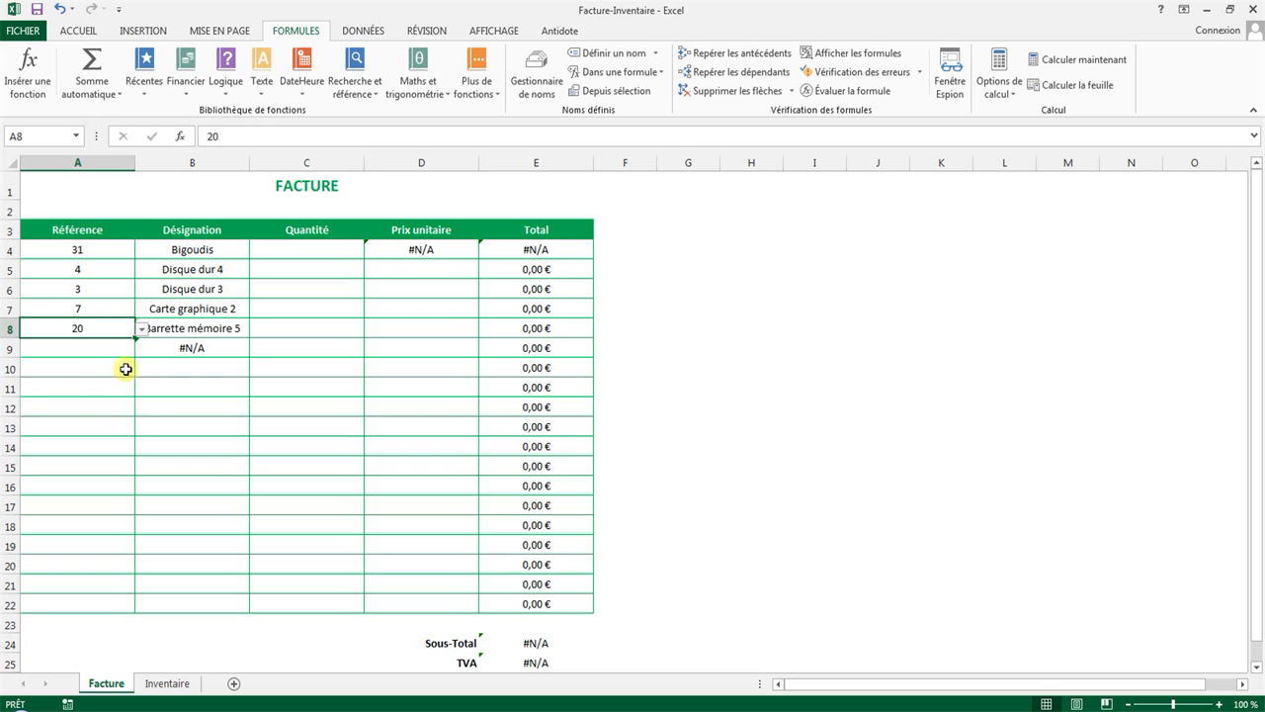
left_click(121, 348)
left_click(141, 348)
left_click_drag(141, 384, 143, 425)
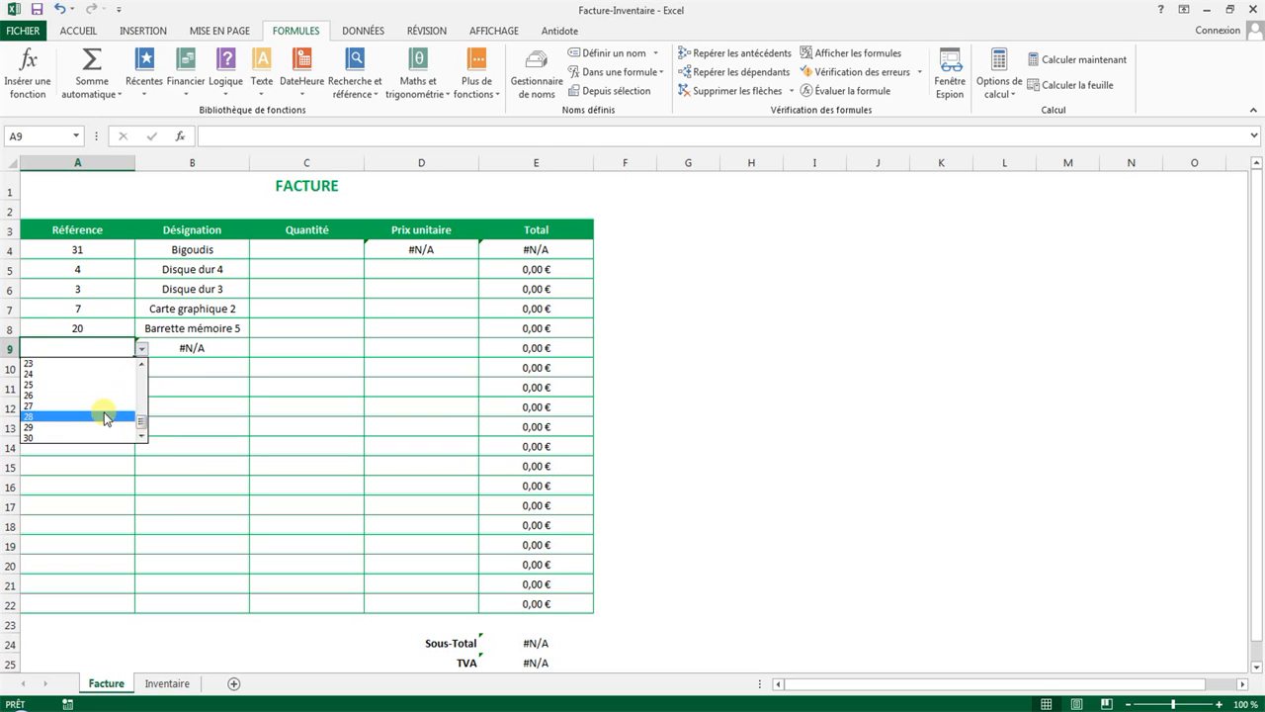
left_click(101, 413)
left_click(234, 346)
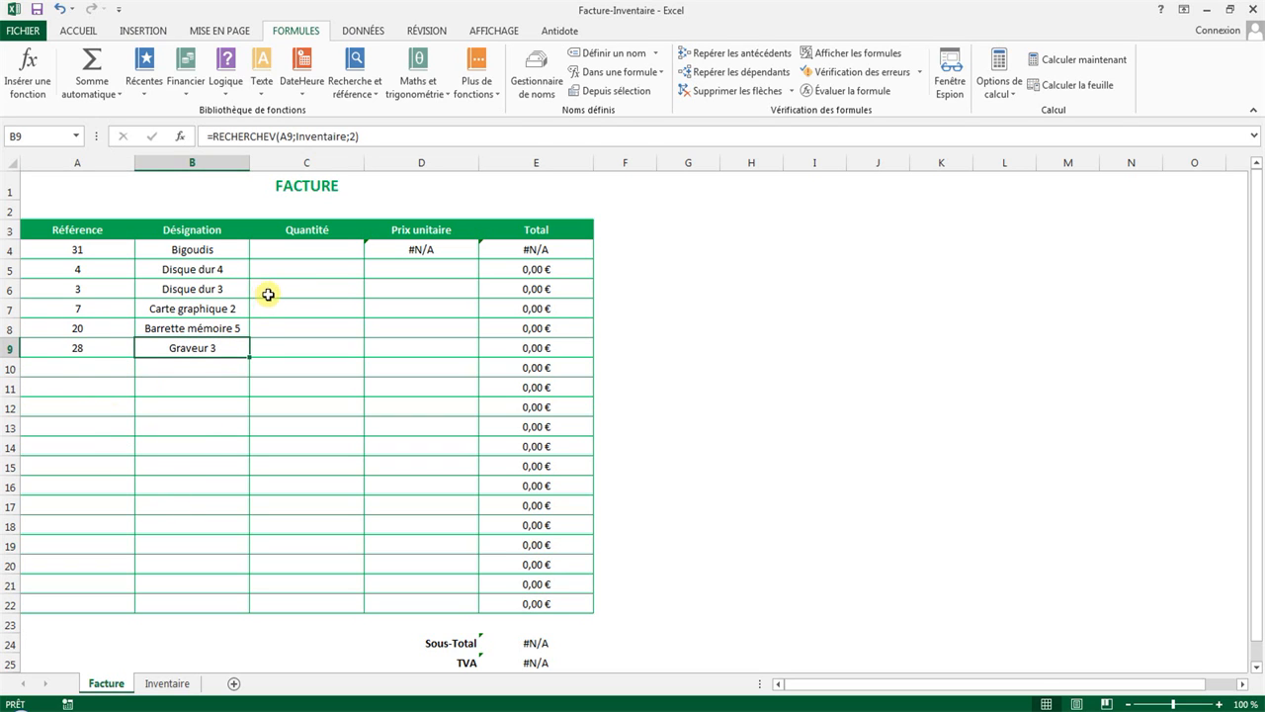
- Copy the RECHERCHEV formula from B4 into the Prix unitaire cell D4 and change its lookup value to A4
left_click(419, 251)
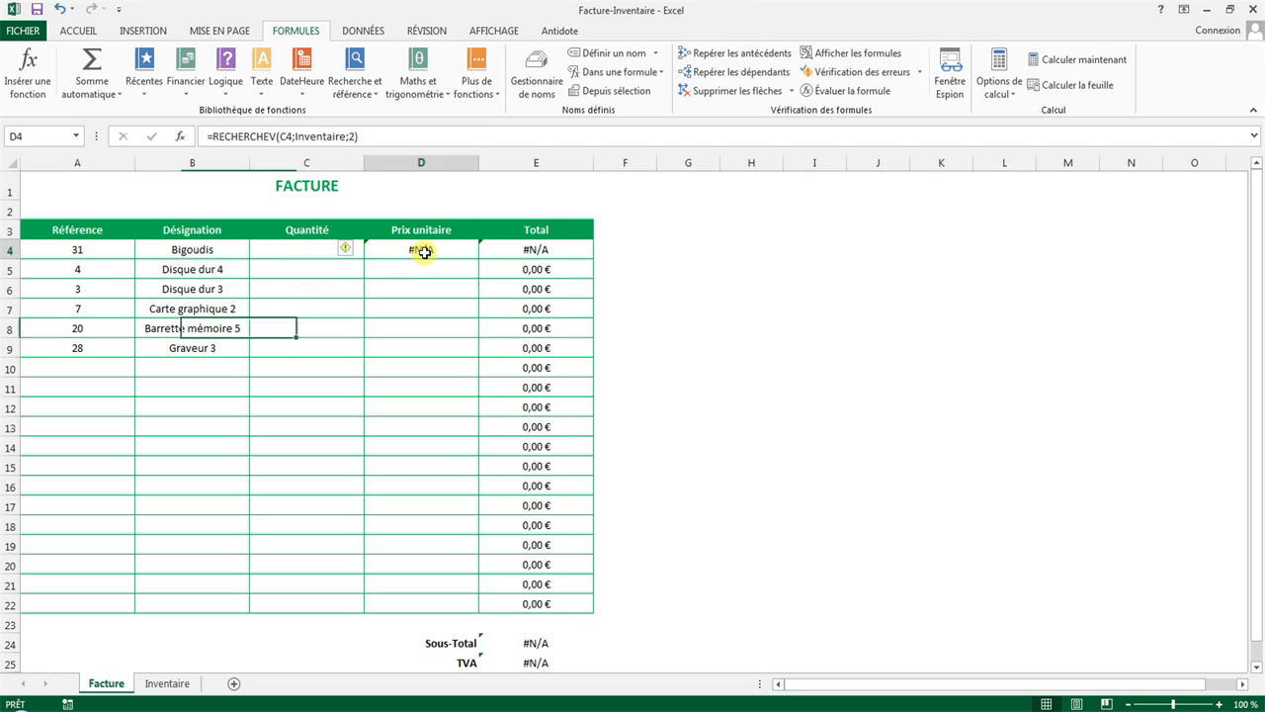
left_click(212, 251)
key("ctrl+c")
left_click(415, 251)
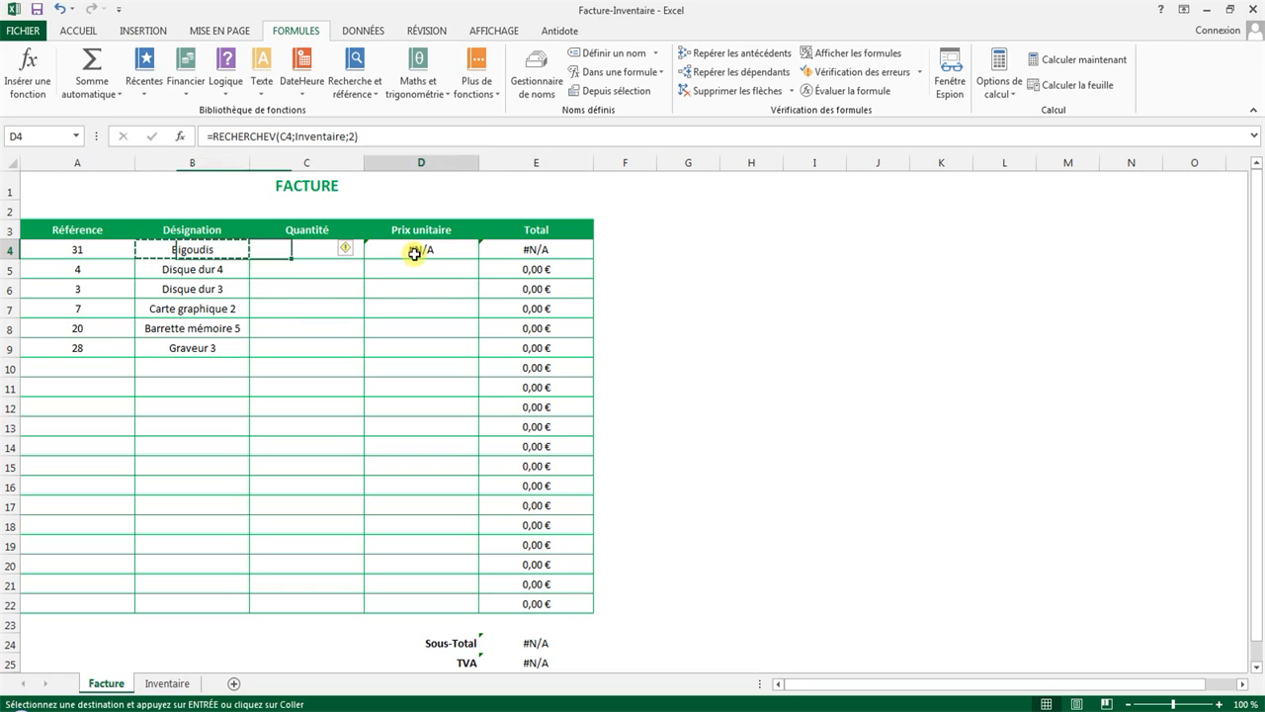
key("ctrl+v")
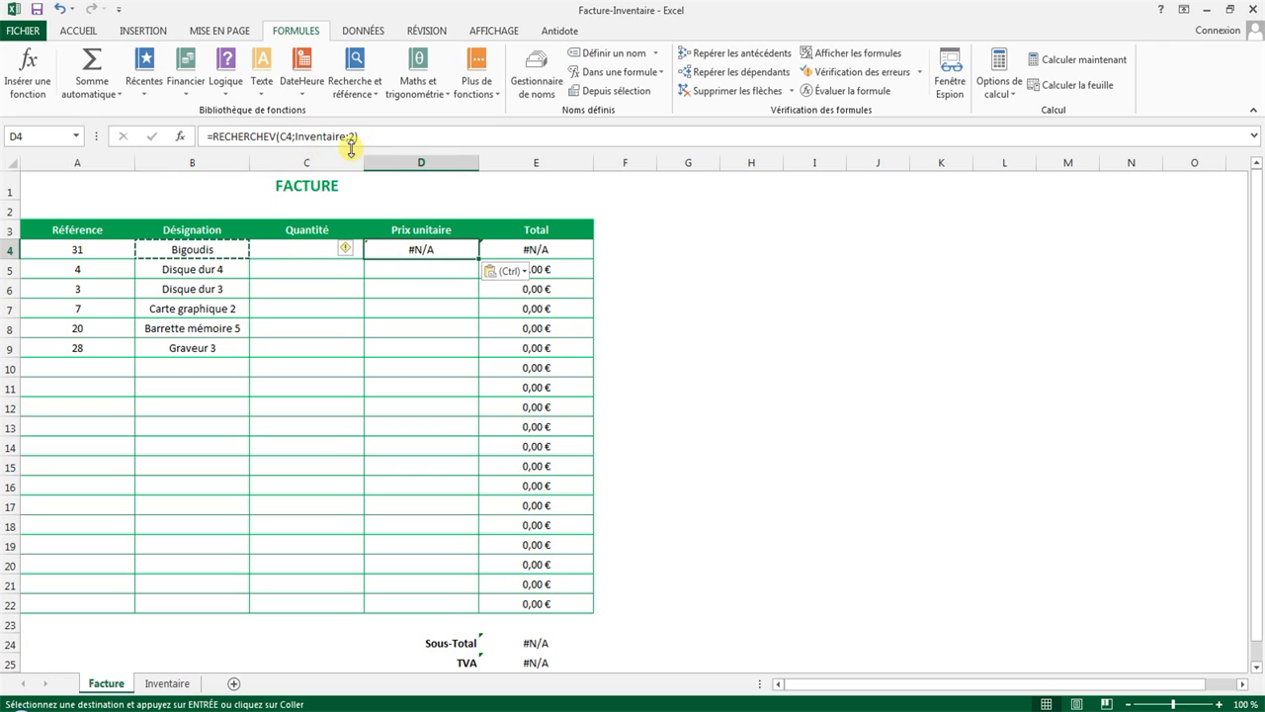
left_click(292, 136)
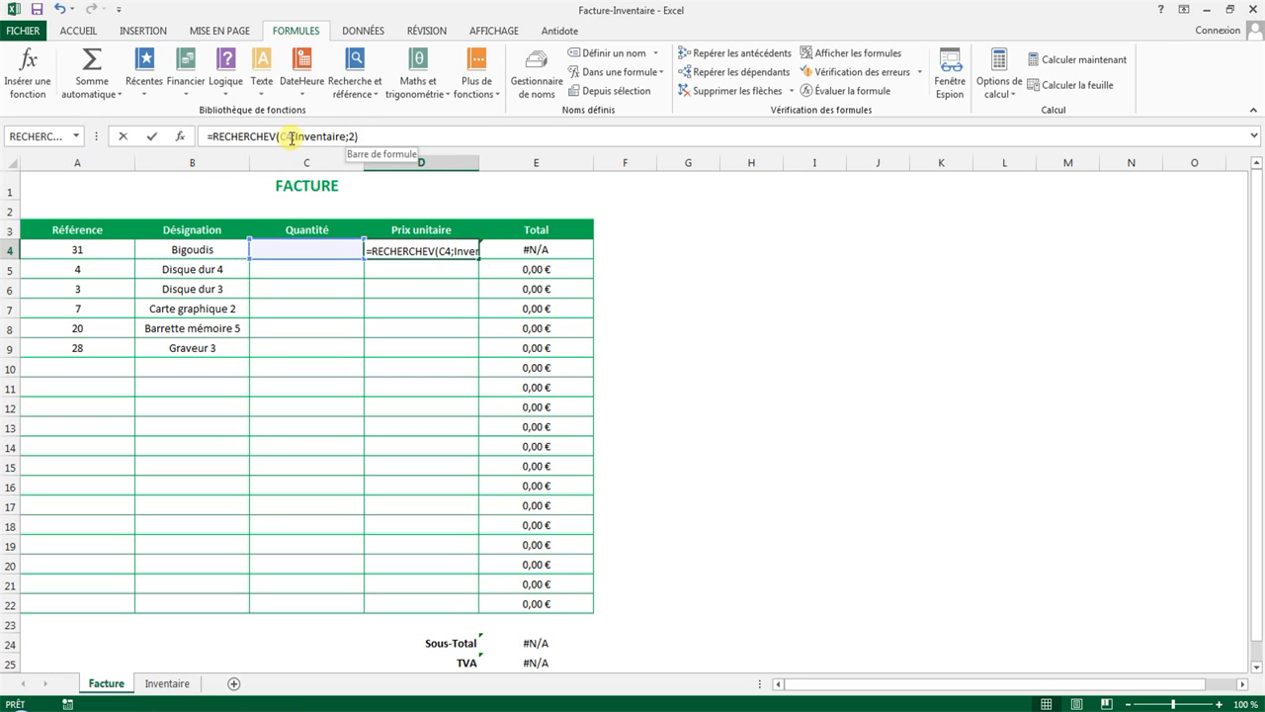
left_click_drag(292, 135, 279, 136)
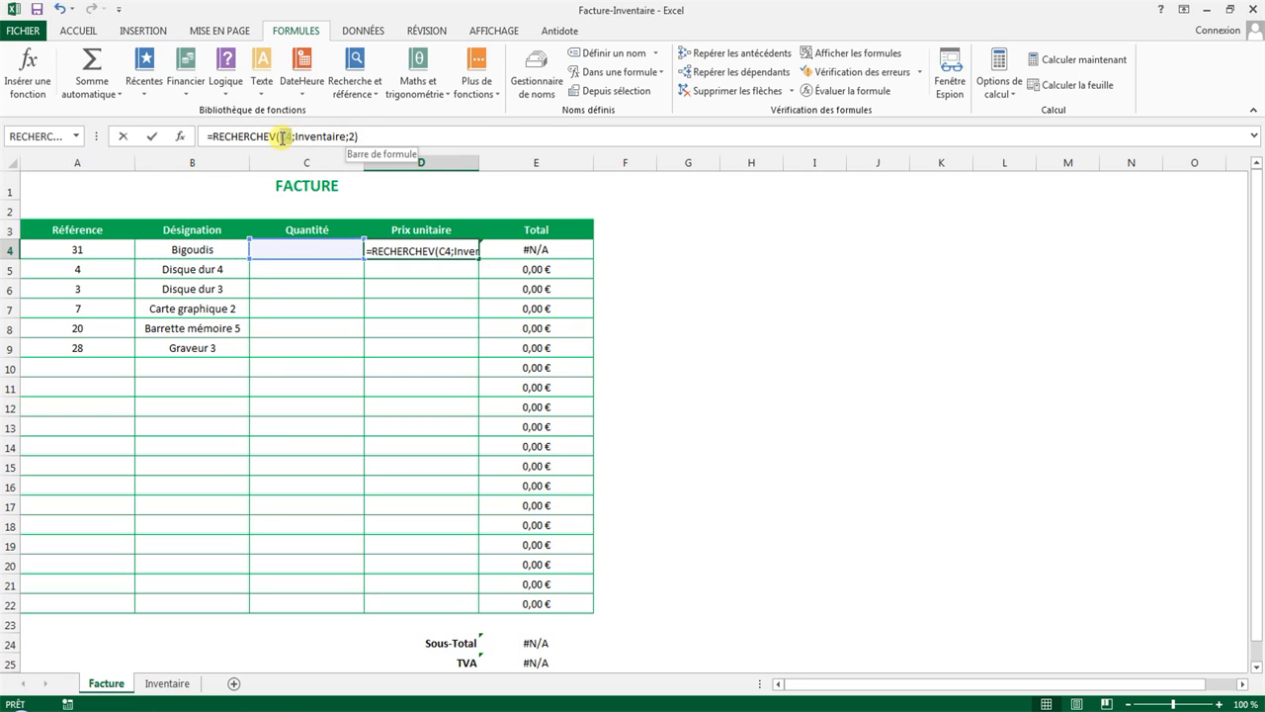
left_click(71, 248)
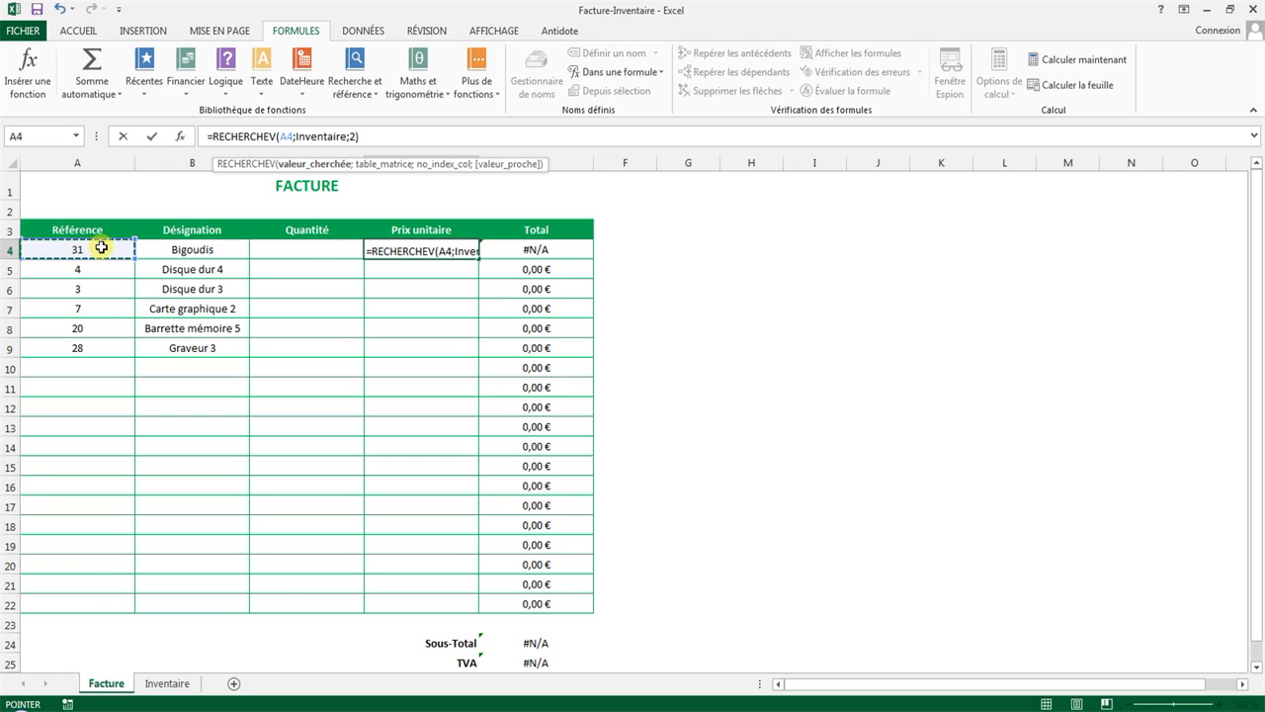
key("Return")
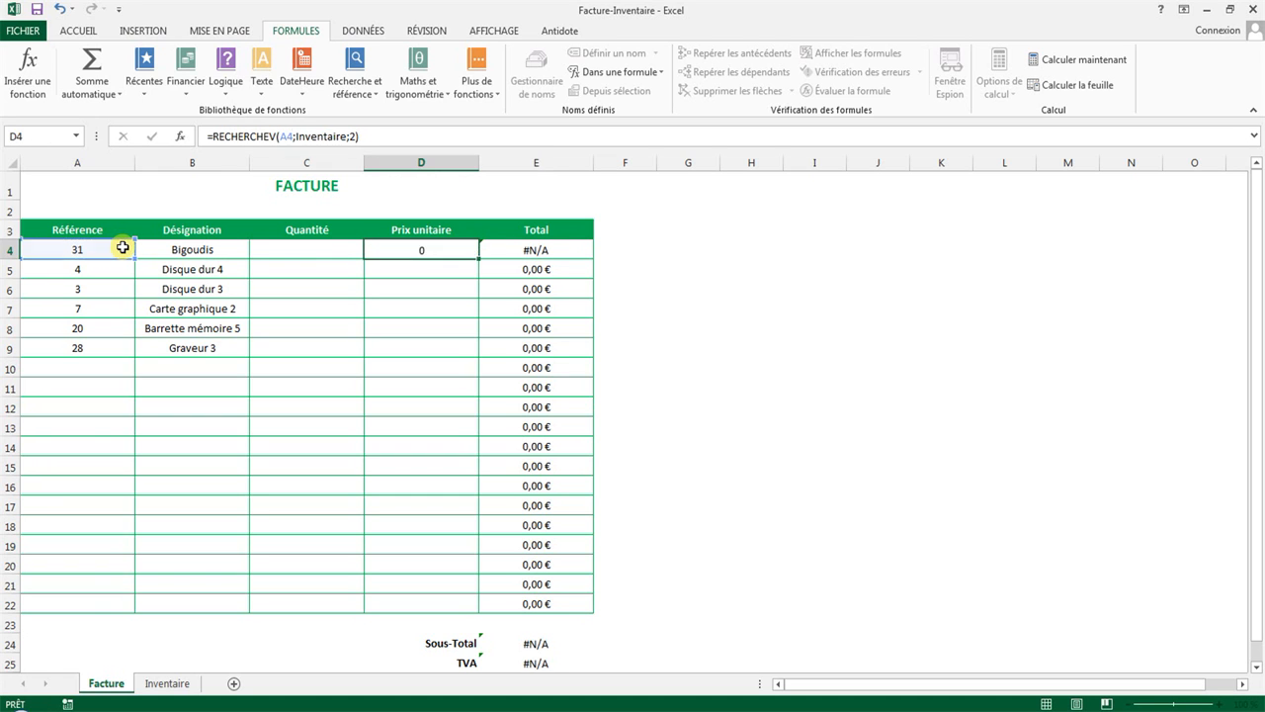
- Check the Prix unitaire column position on the Inventaire sheet and set the column index in D4's RECHERCHEV formula to 3
left_click(444, 249)
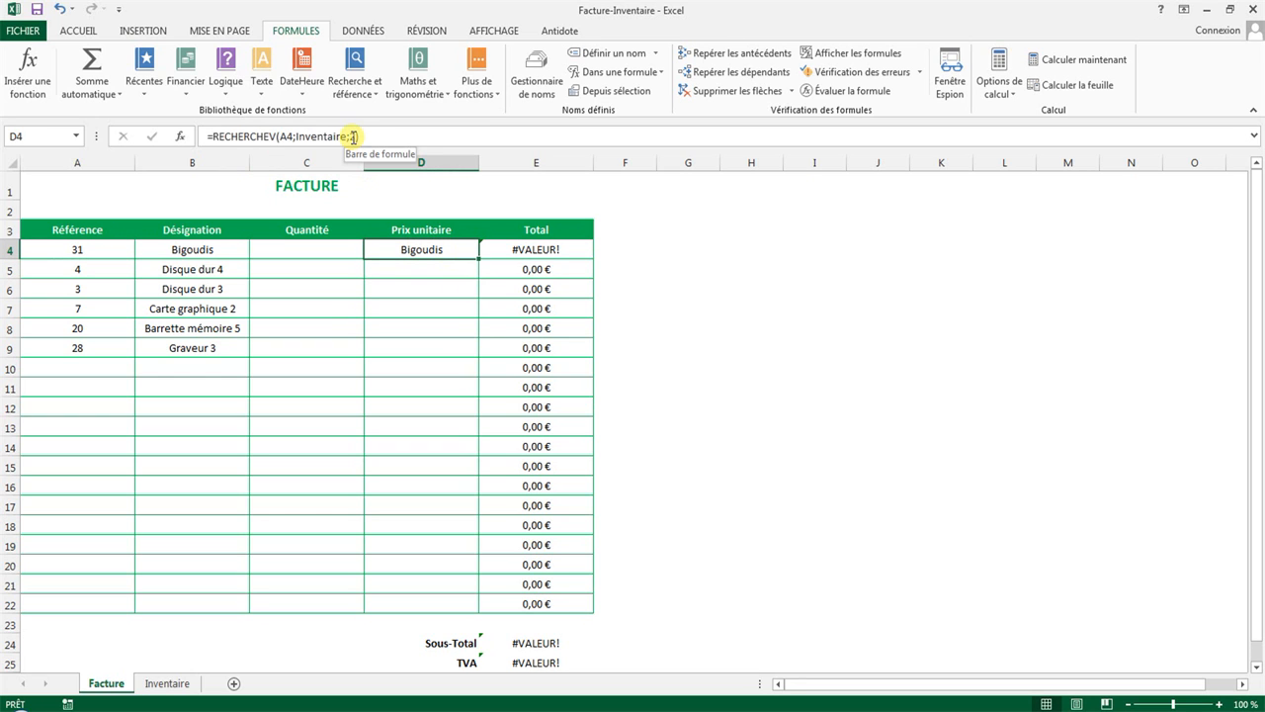
left_click(170, 683)
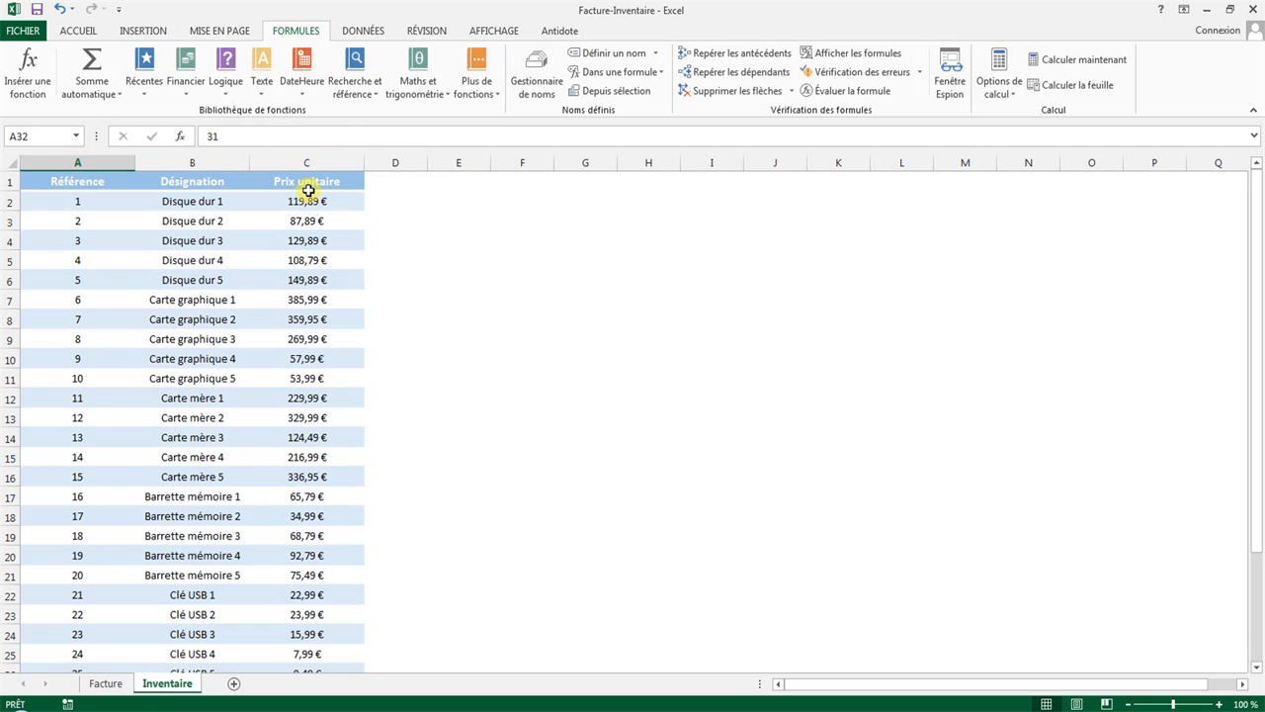
left_click(106, 683)
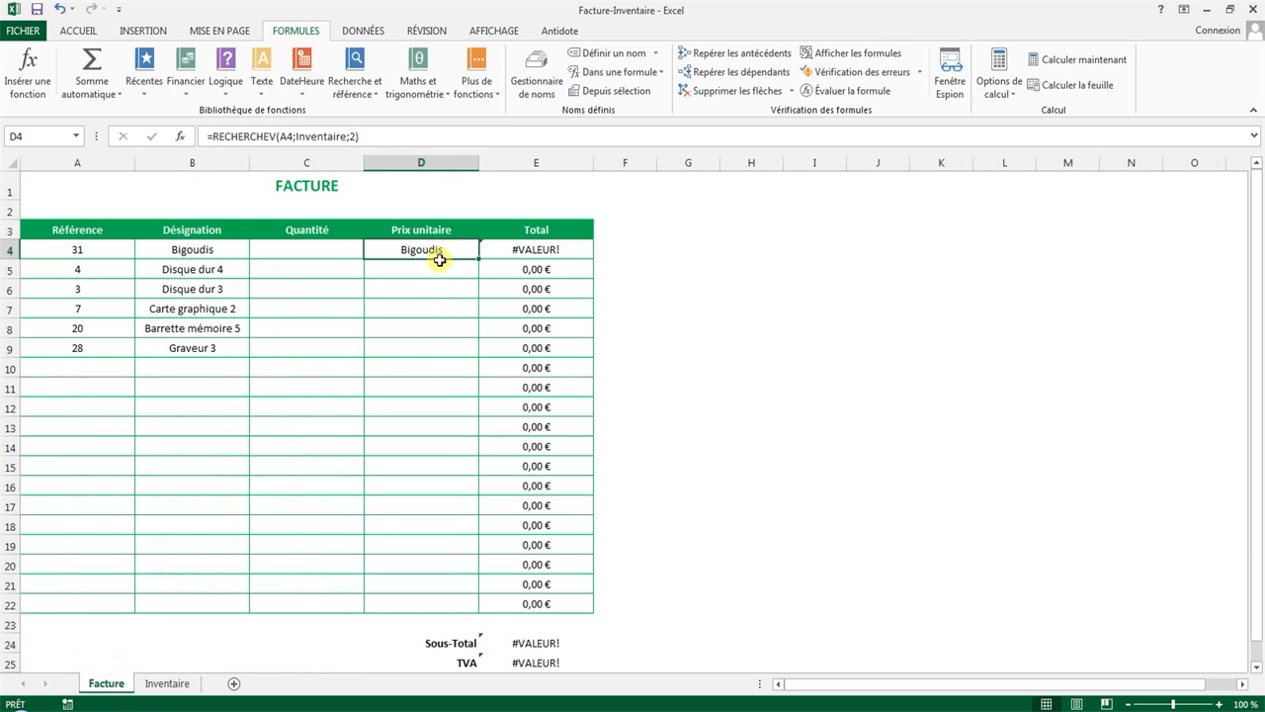
left_click(354, 137)
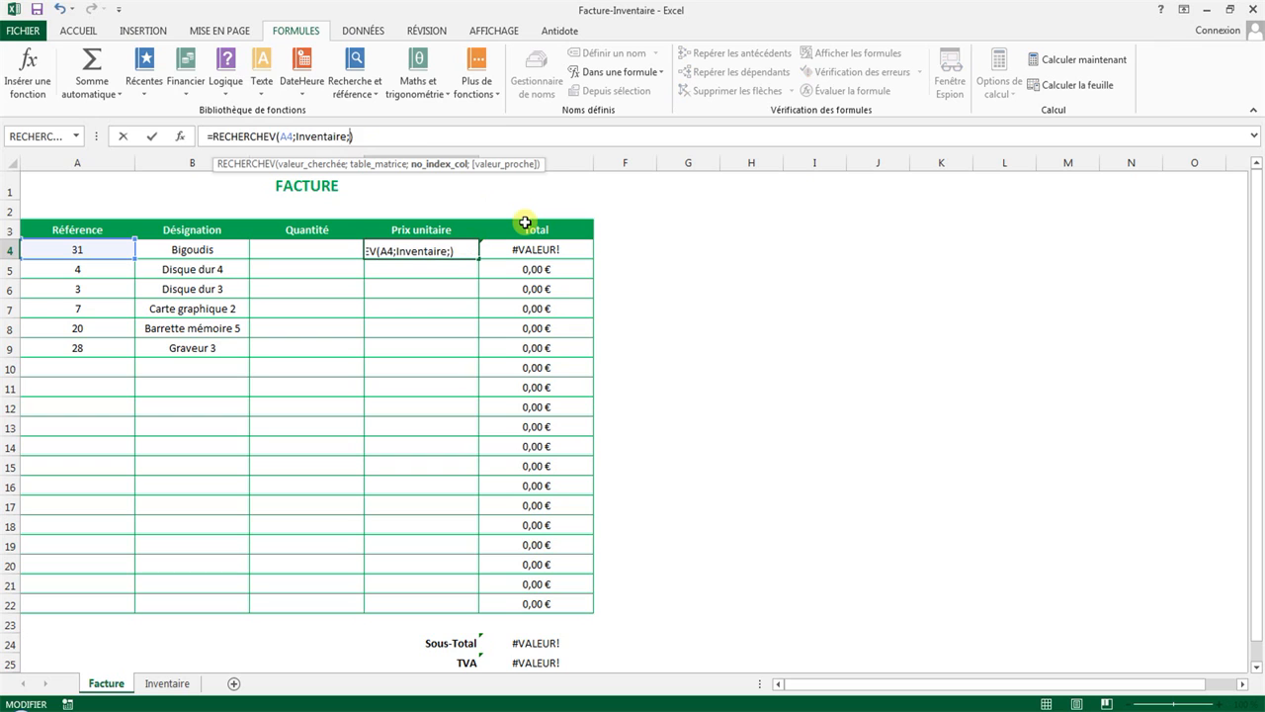
key("Return")
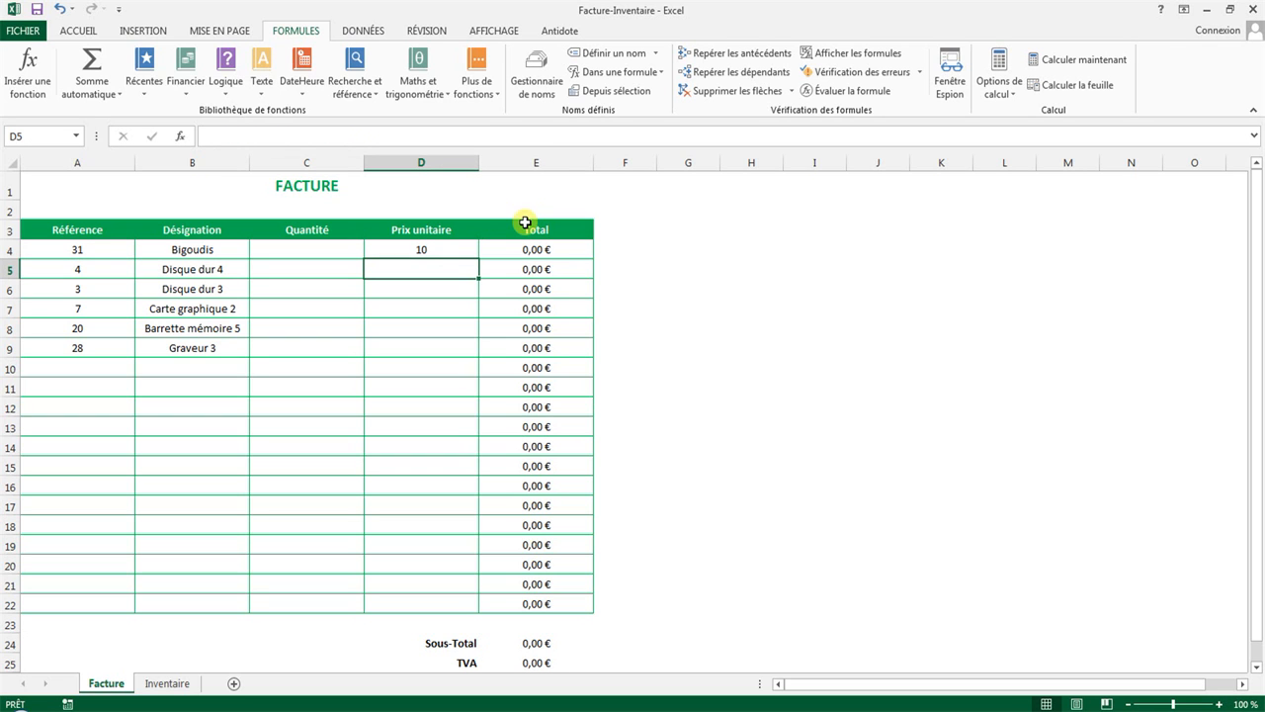
- Format cell D4 as Monétaire with 2 decimals and the € symbol
left_click(447, 252)
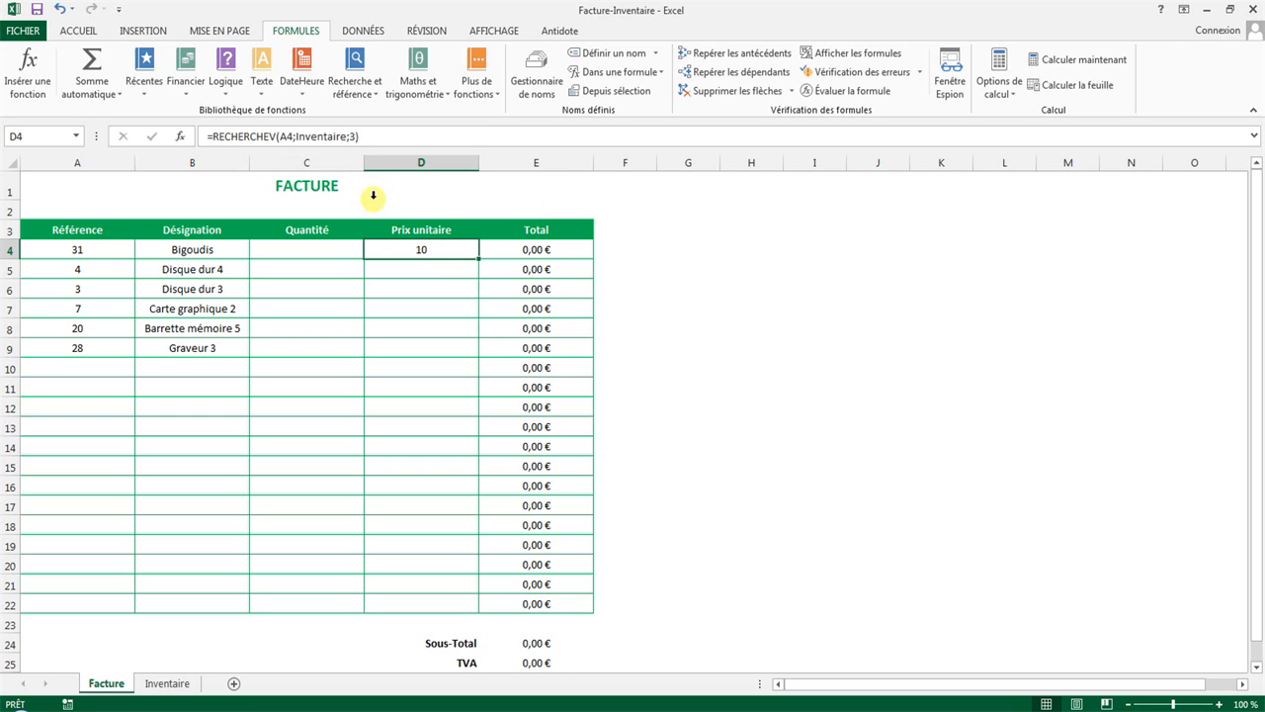
left_click(97, 33)
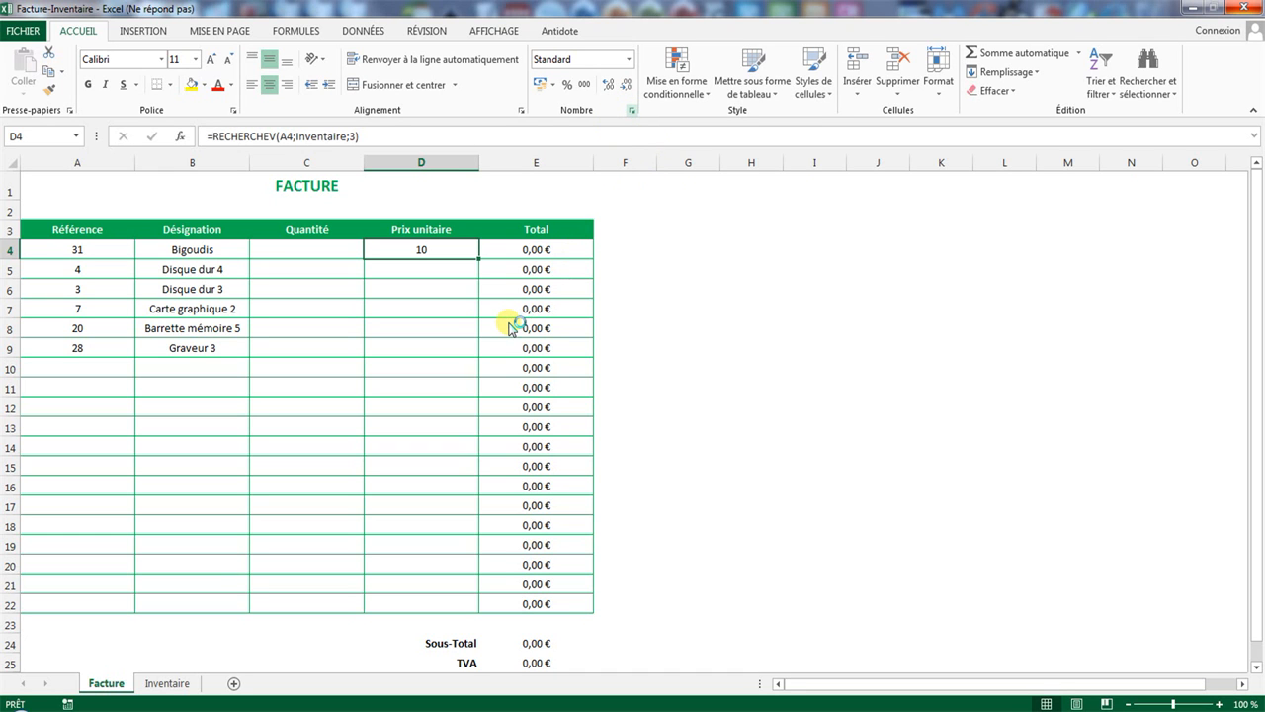
left_click(515, 261)
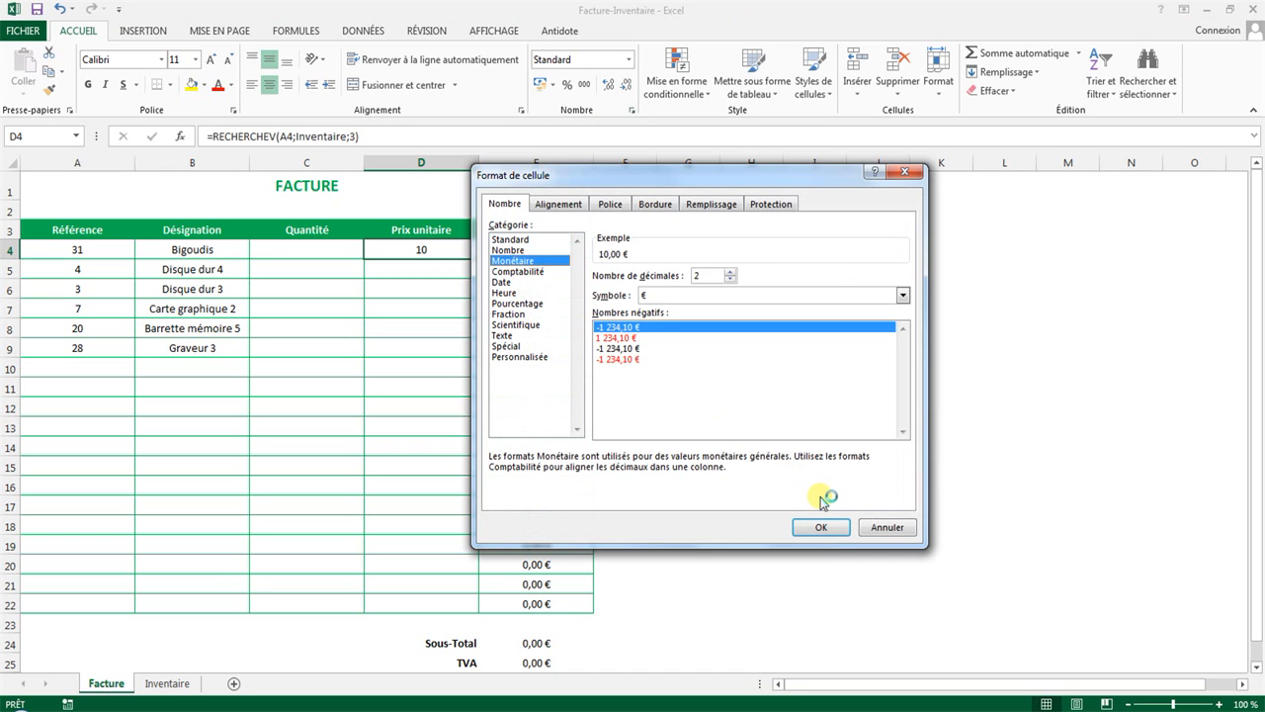
left_click(818, 527)
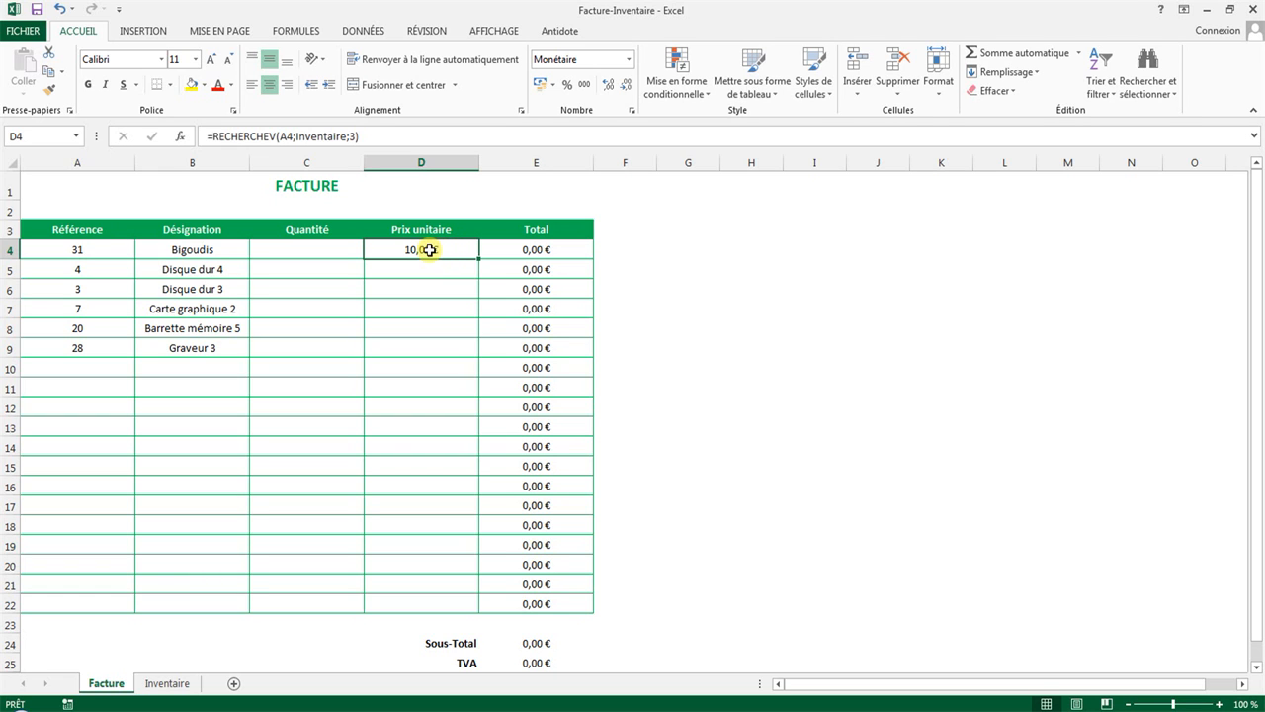
- Re-enter the column index 3 directly in D4's RECHERCHEV formula
left_click(360, 138)
key("BackSpace")
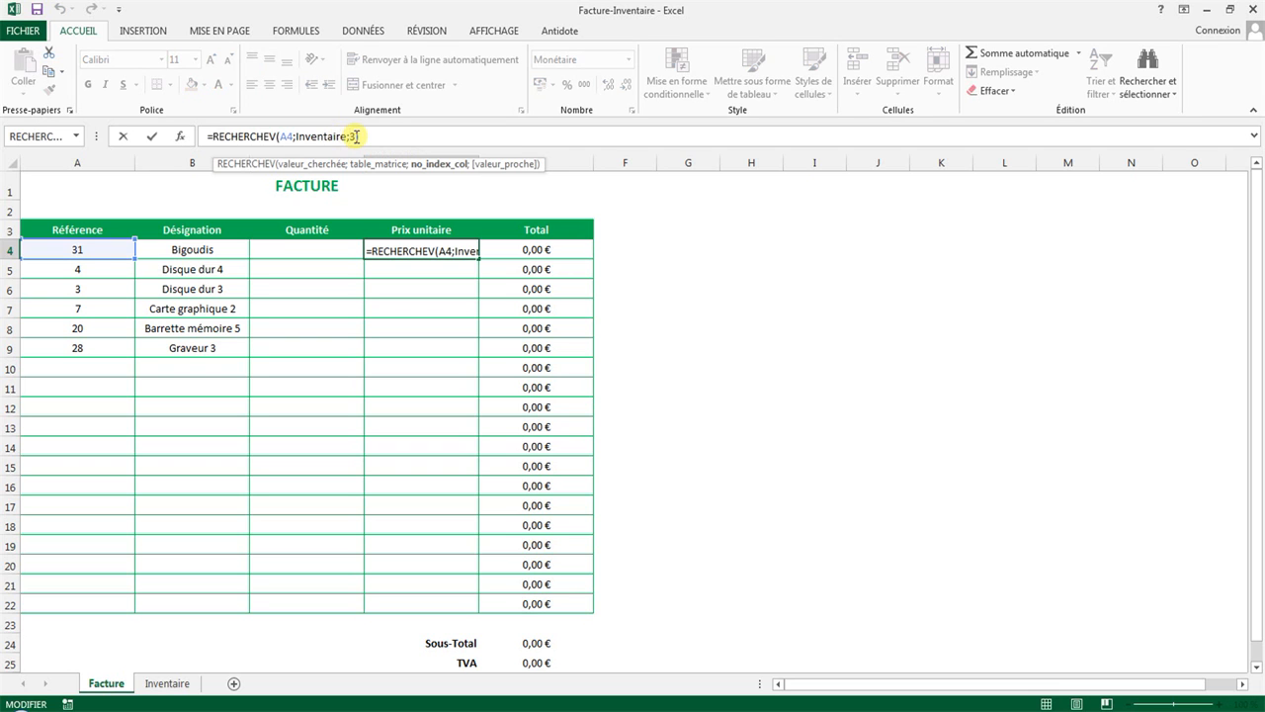
key("Return")
key("Up")
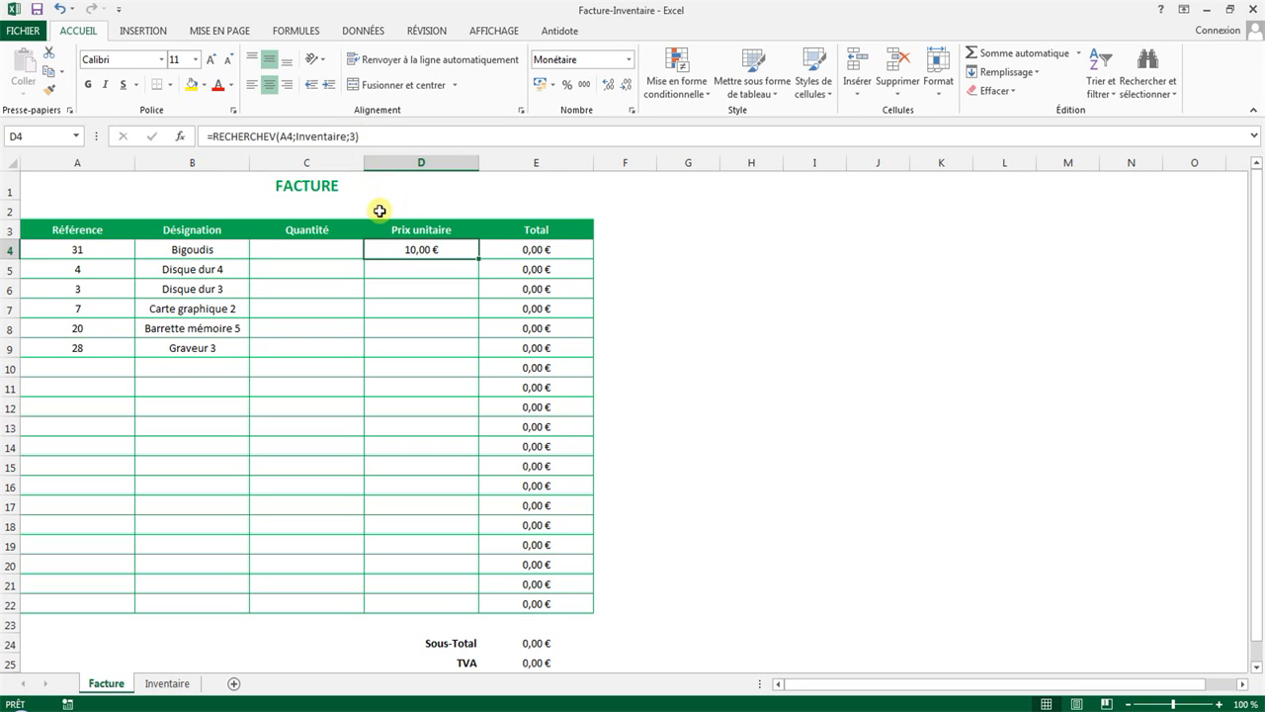
- Open the function arguments of D4's RECHERCHEV formula and re-enter 3 as No_index_col
left_click(183, 138)
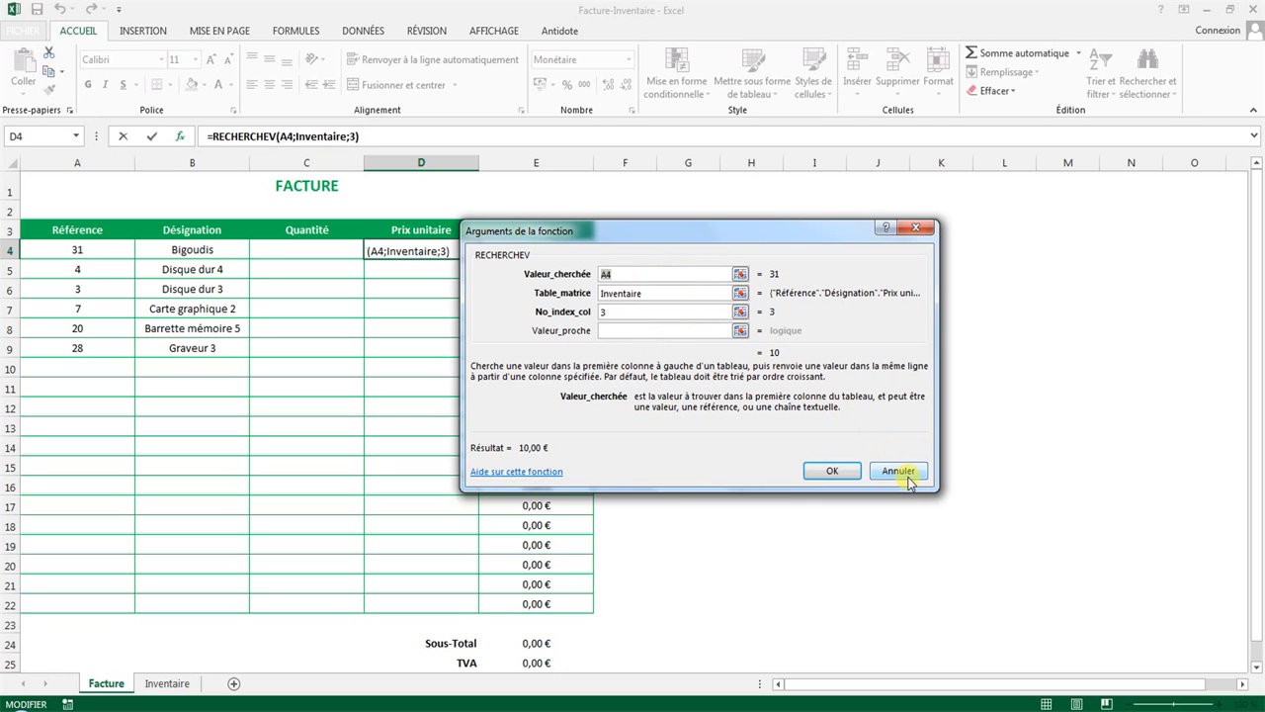
left_click_drag(531, 448, 556, 451)
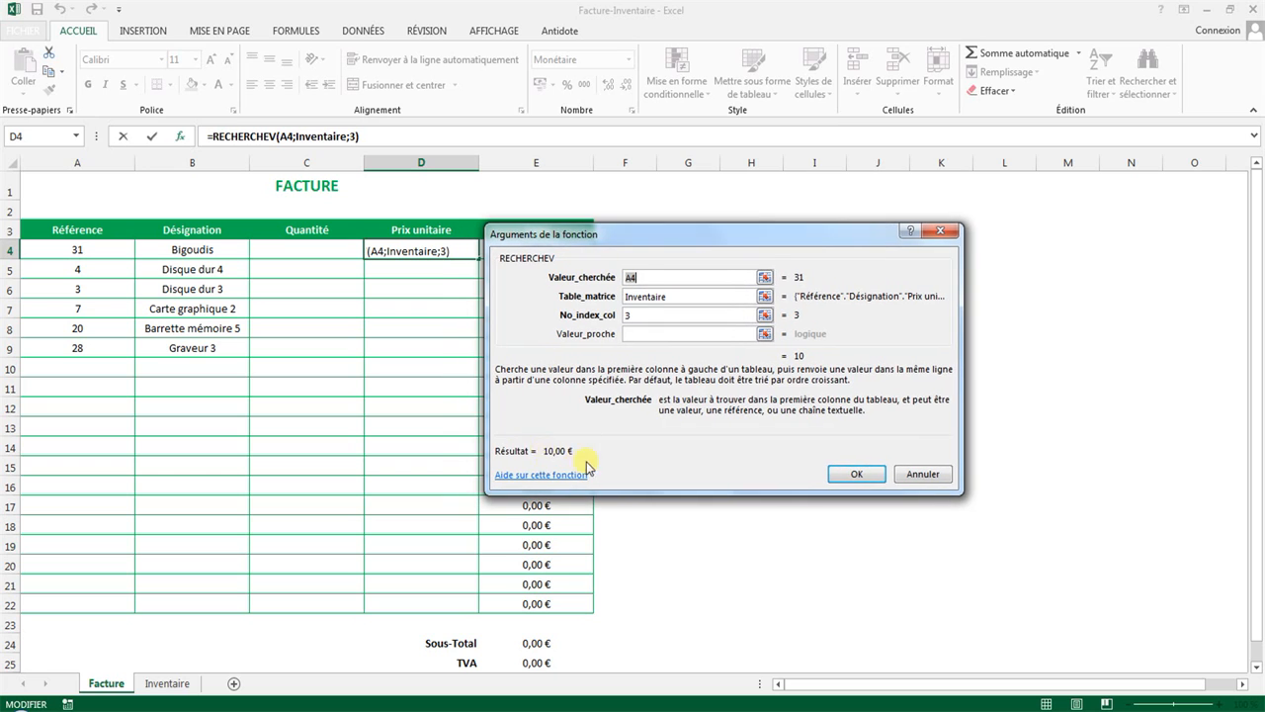
left_click(656, 315)
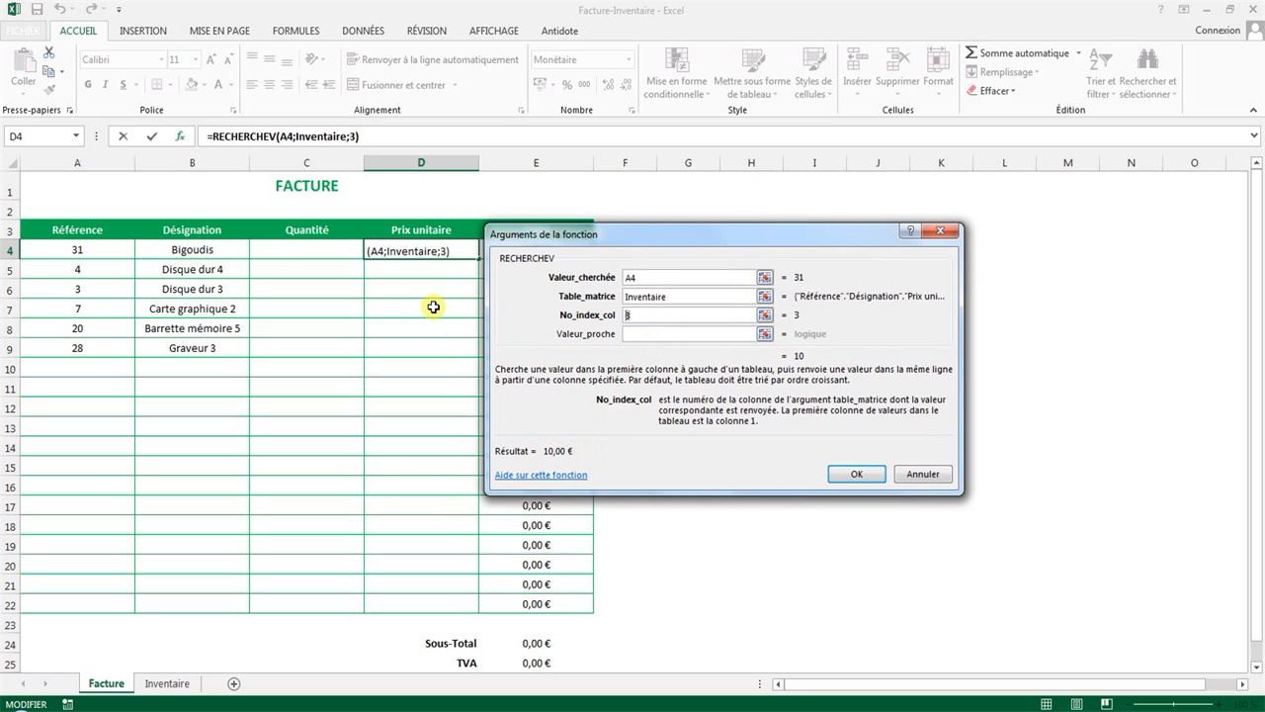
key("BackSpace")
type("2")
key("BackSpace")
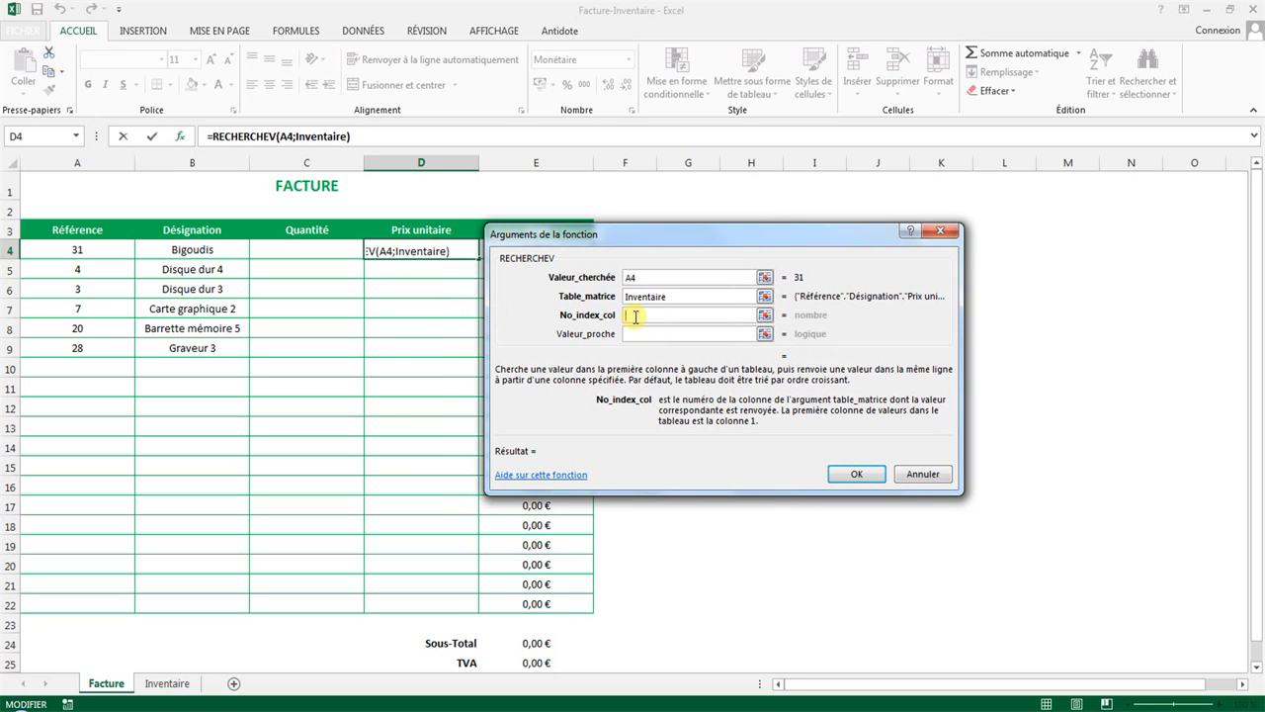
type("3")
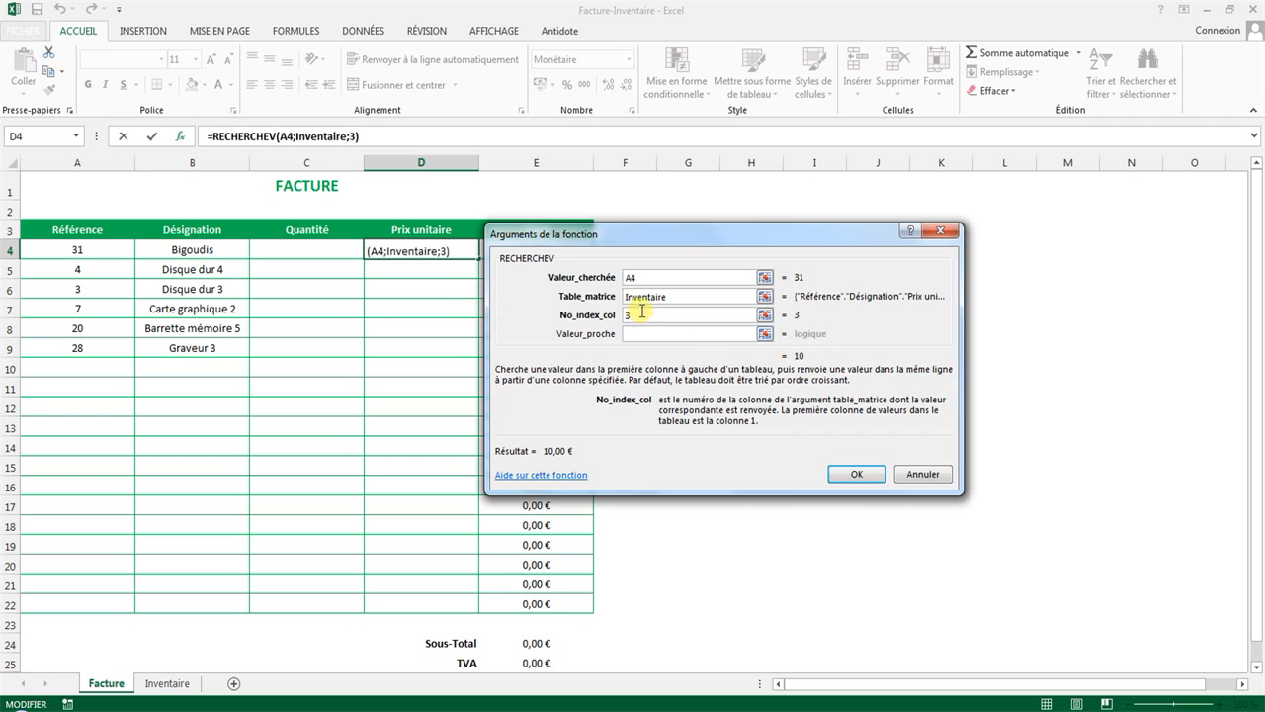
left_click(856, 474)
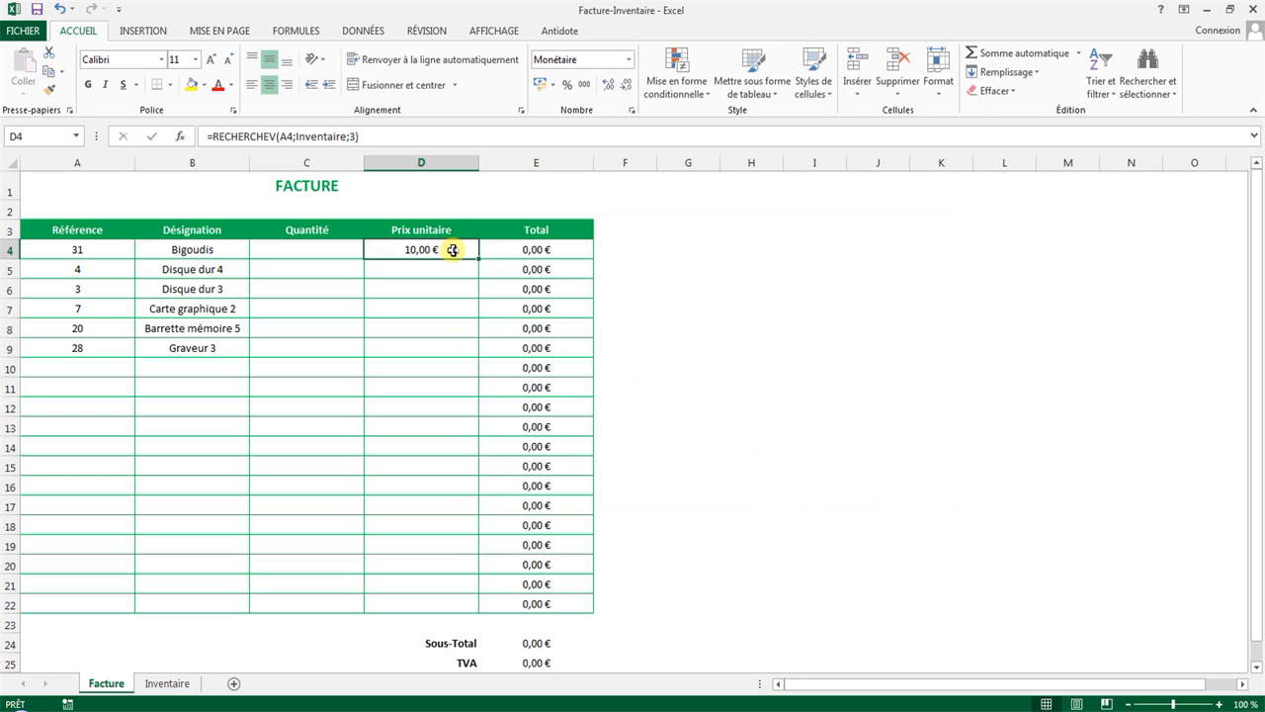
- Copy the unit price formula from D4 into cells D5 to D9
key("ctrl+c")
left_click_drag(447, 272, 450, 352)
key("ctrl+v")
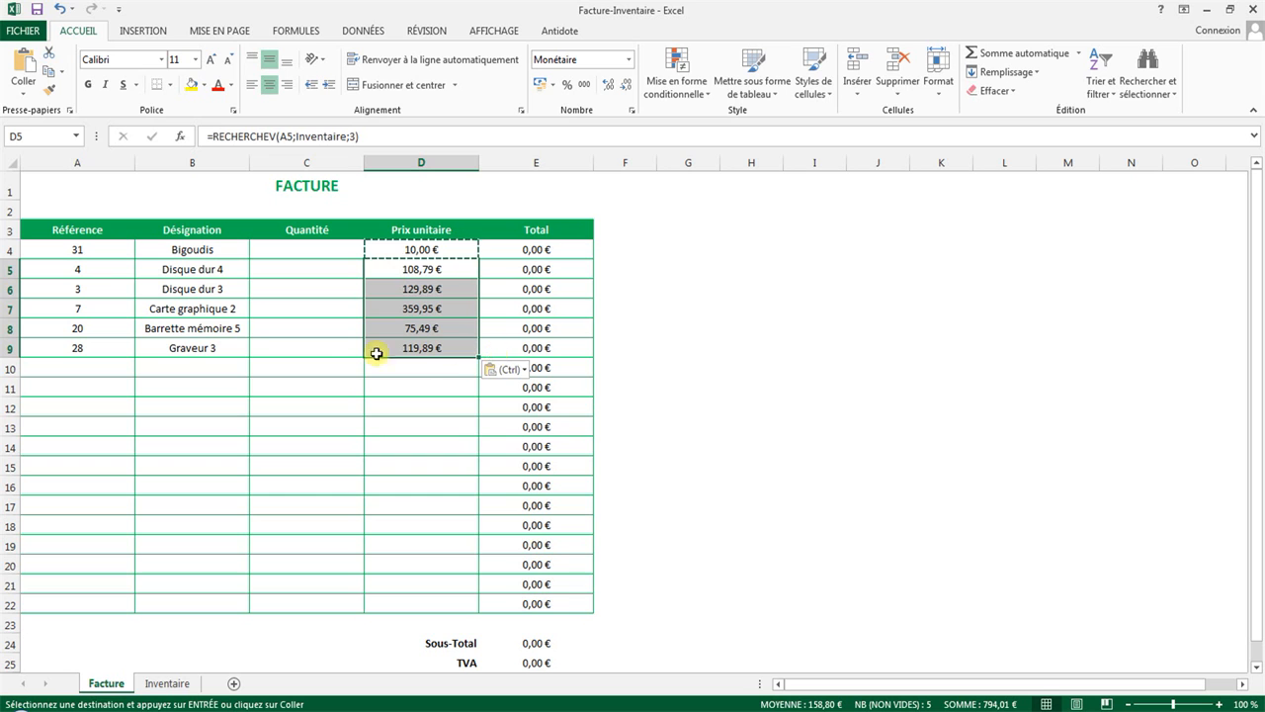
- Copy the formulas of B9:D9 into row 10 without a reference and check the effect on the invoice totals
left_click_drag(184, 341, 421, 351)
key("ctrl+c")
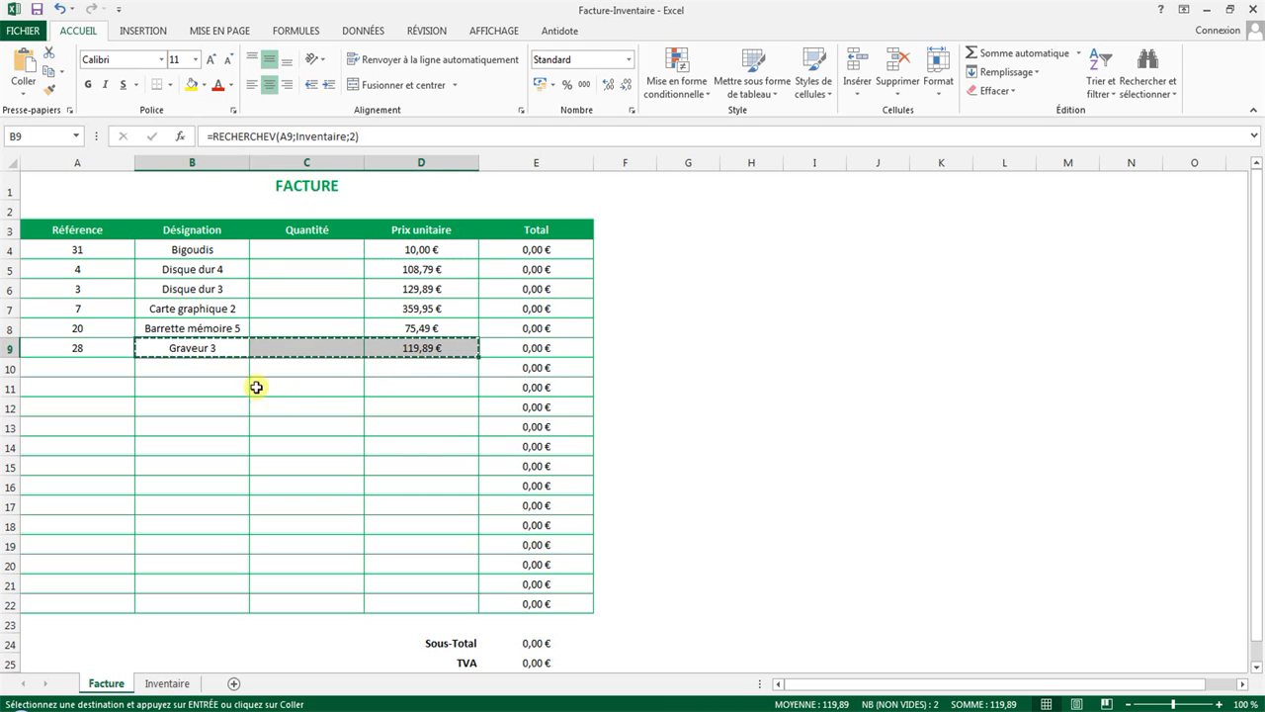
left_click(247, 374)
key("ctrl+v")
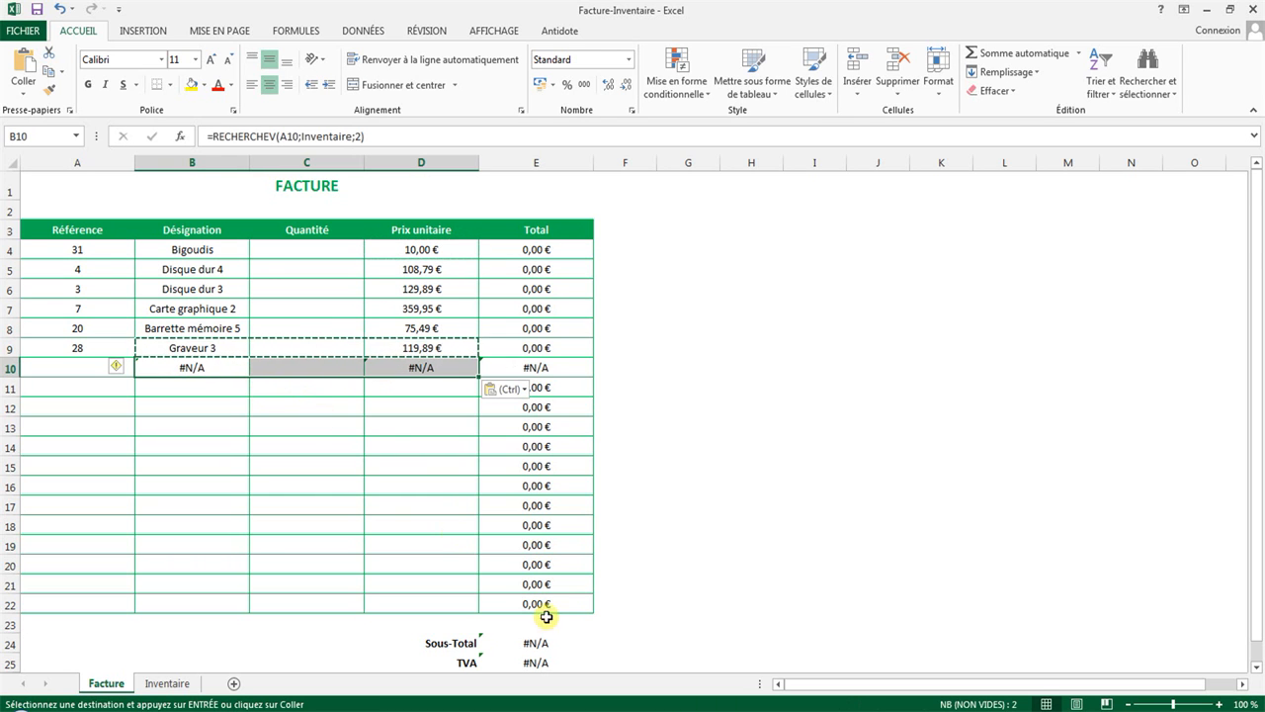
scroll(550, 616, "down", 2)
scroll(465, 544, "up", 2)
- Clear the copied formulas from cells B10 to D10
left_click_drag(187, 366, 412, 371)
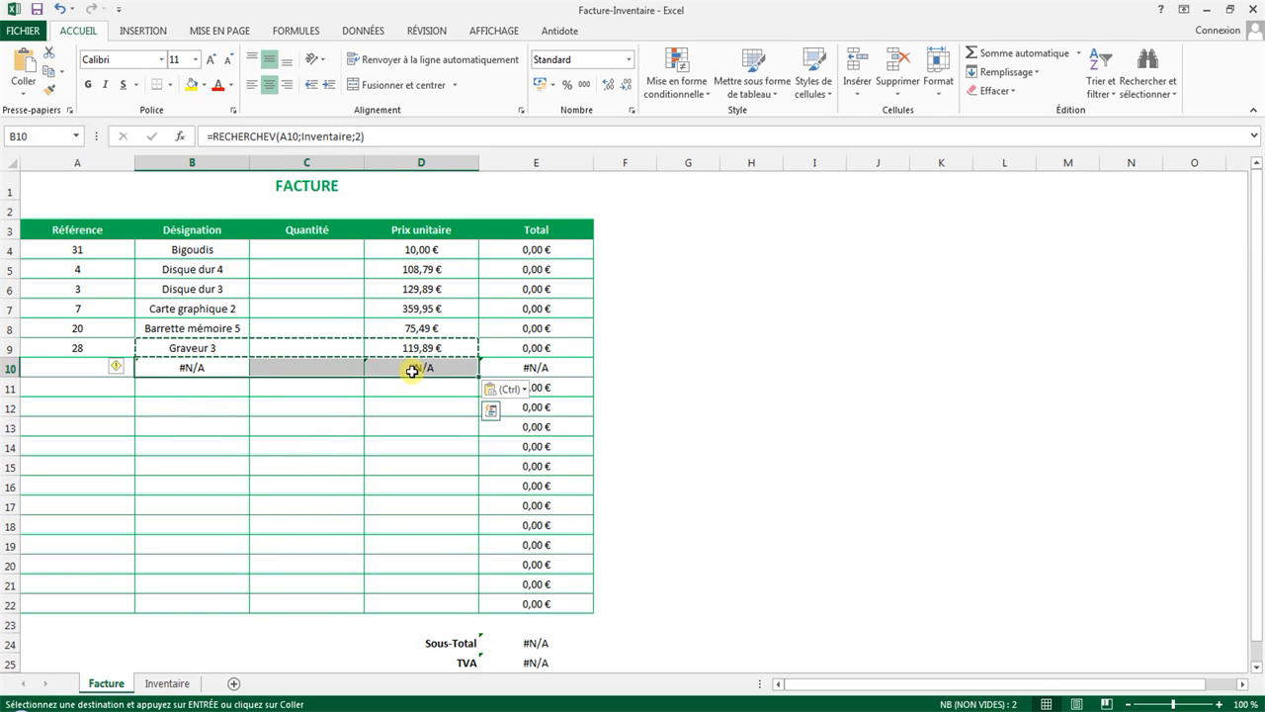
key("Delete")
left_click(410, 351)
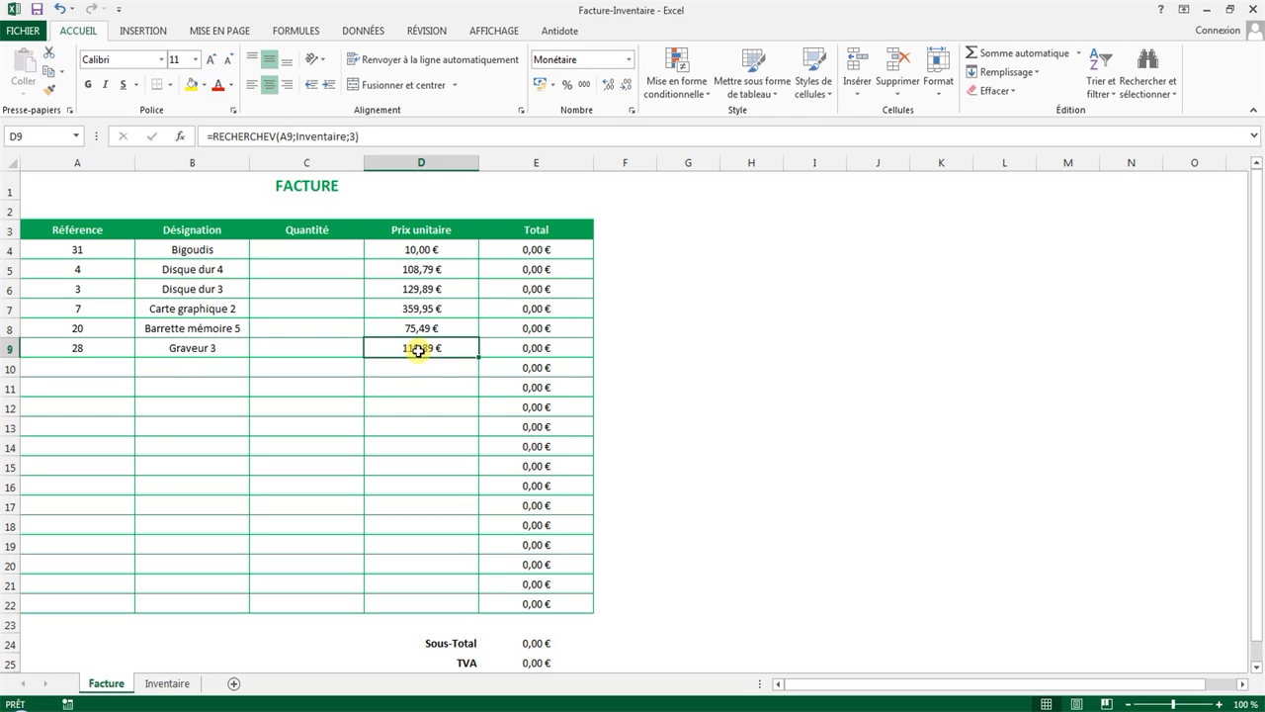
- Enter the quantities 5, 2, 3, 6, 9 and 8 in cells C4 to C9 of the invoice
left_click(313, 250)
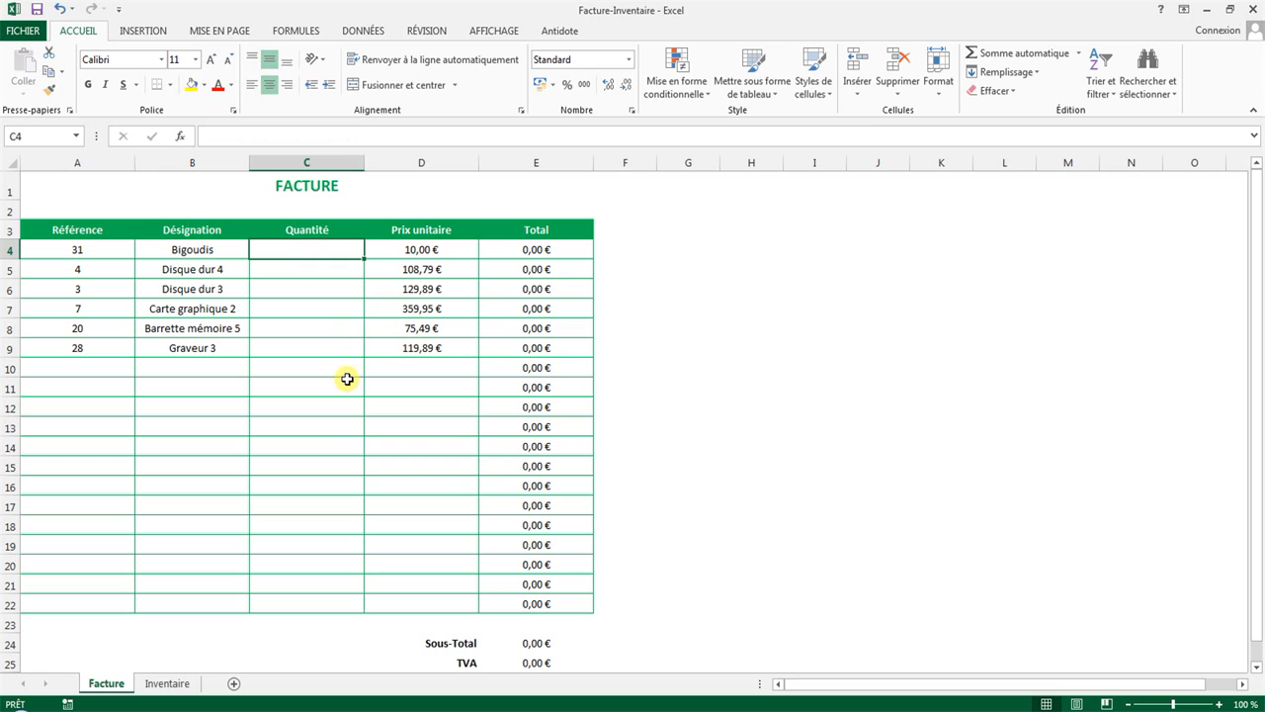
type("5 2 3")
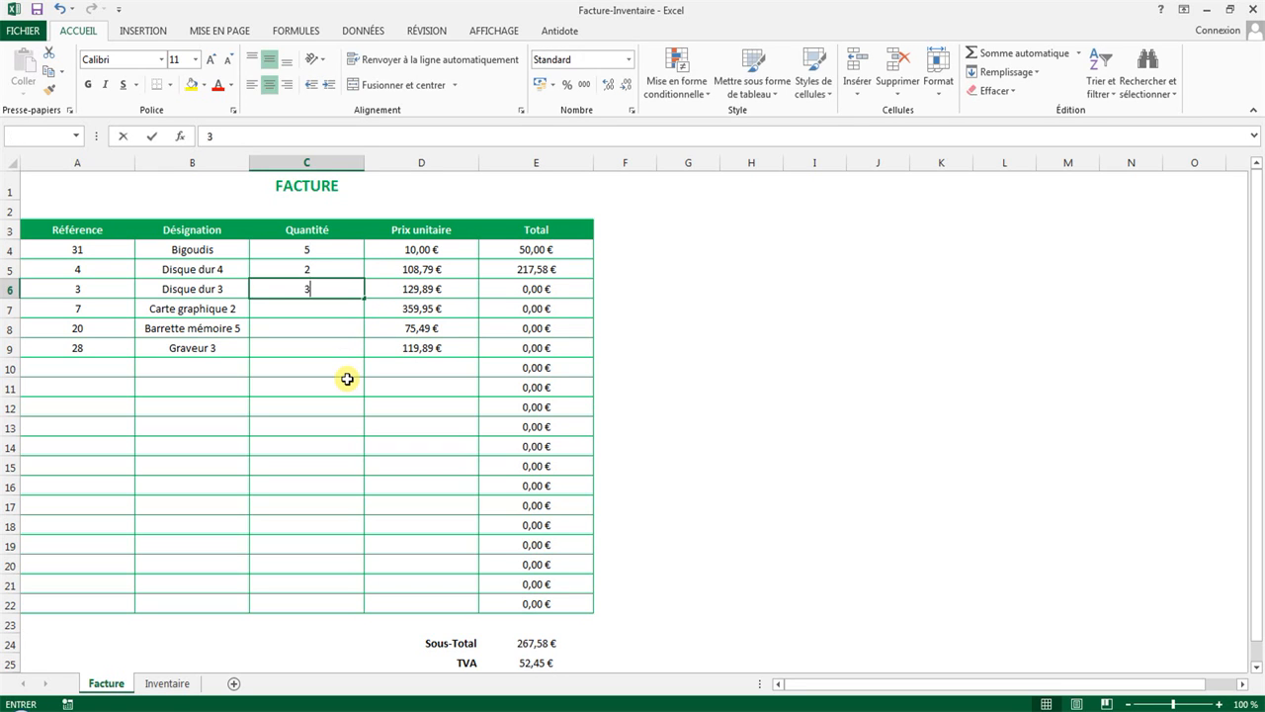
key("Return")
type("6 9 8")
key("Return")
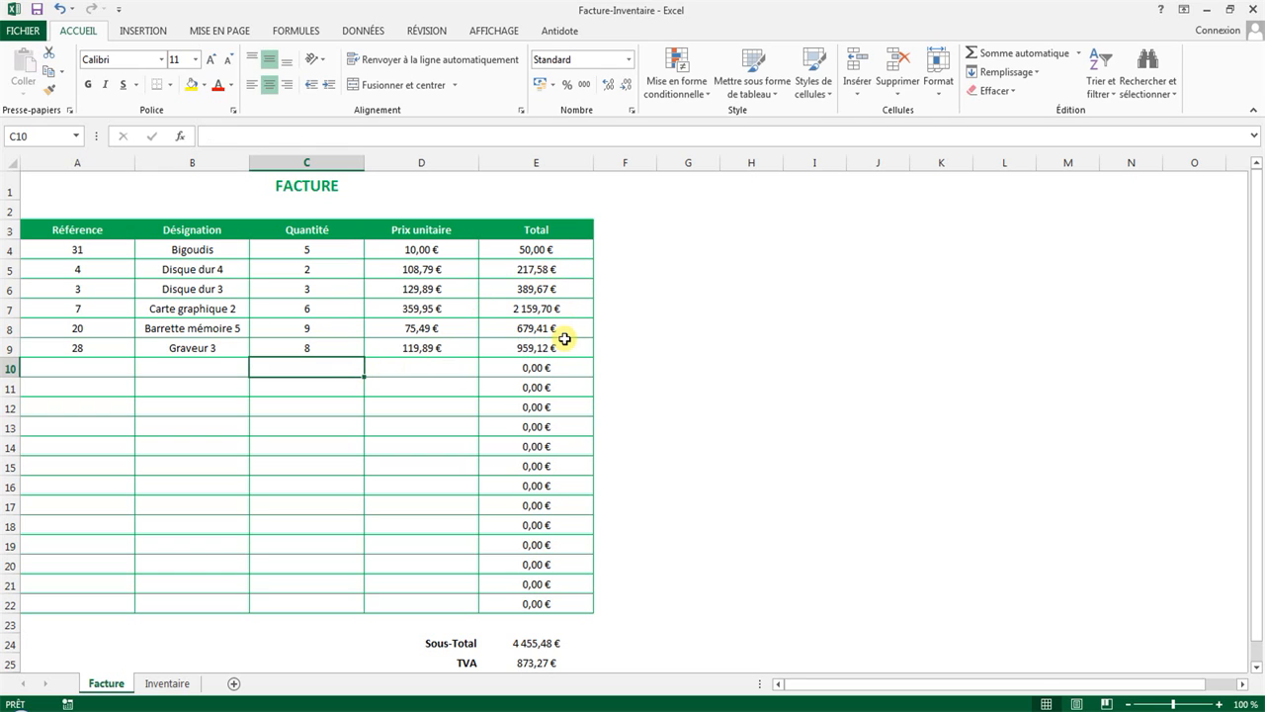
- Change the reference in cell A4 to 26 by choosing it from the list of references
left_click(104, 249)
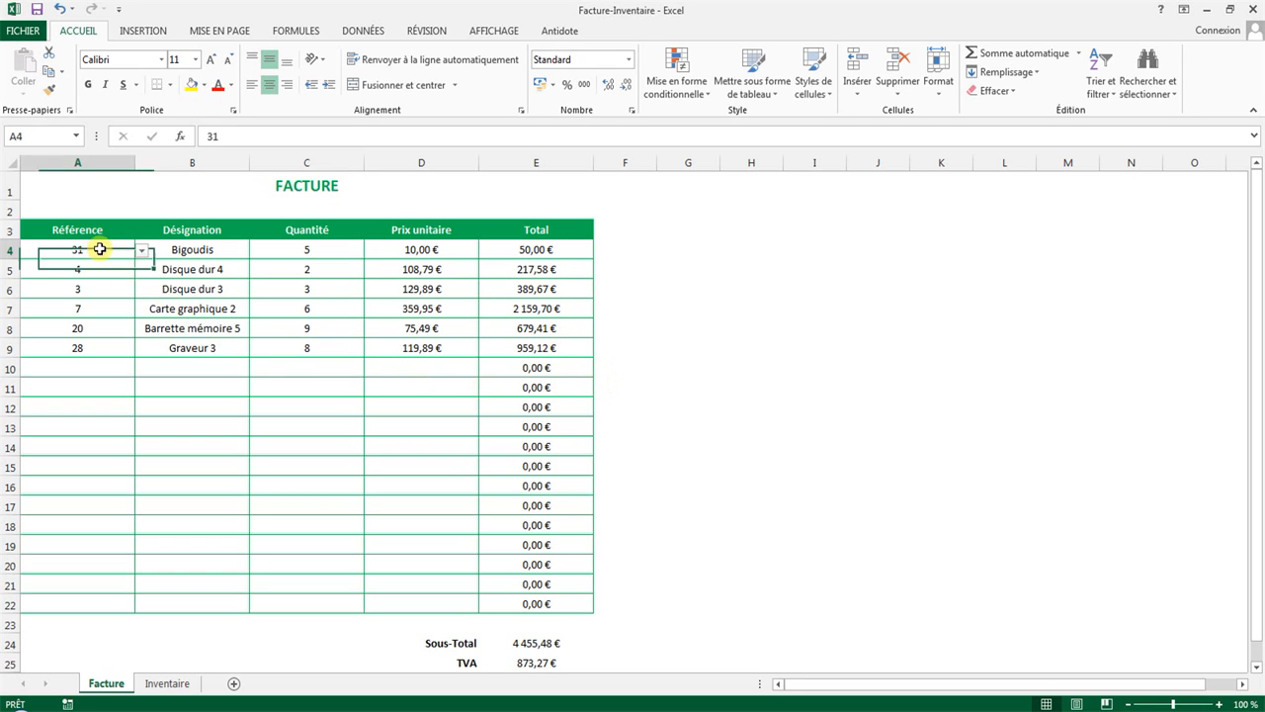
left_click(143, 252)
left_click(105, 287)
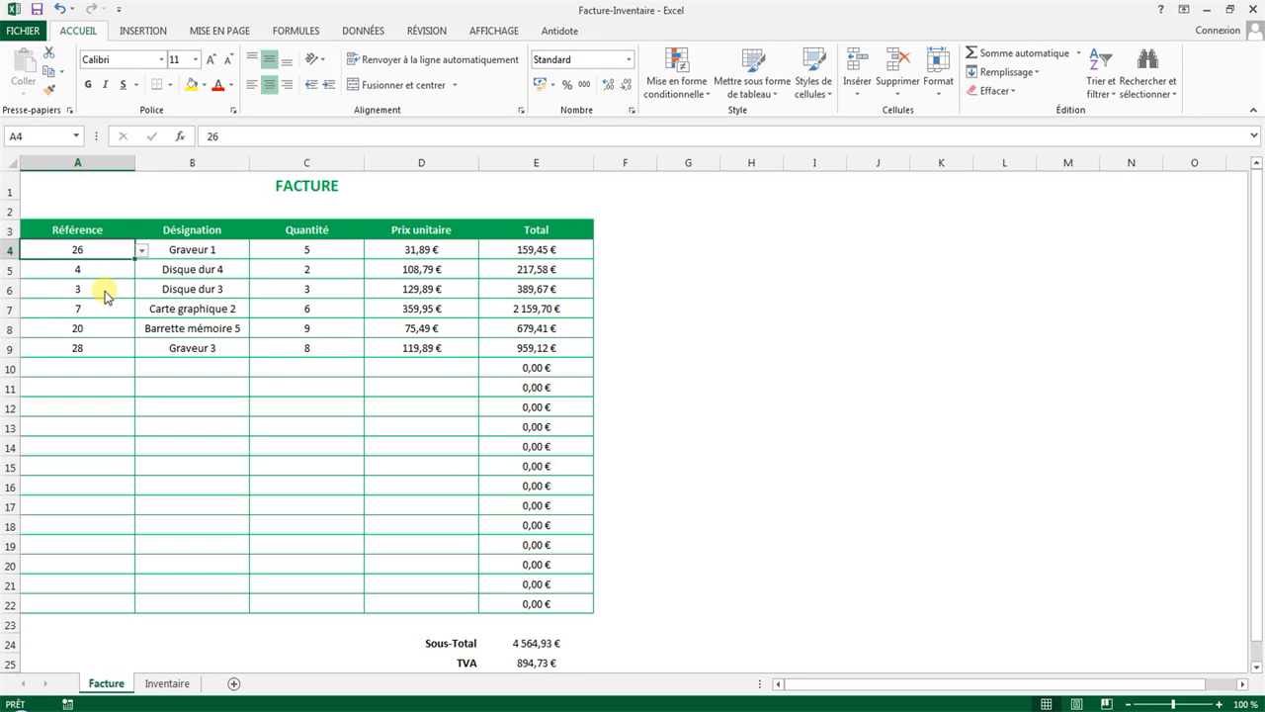
left_click(257, 189)
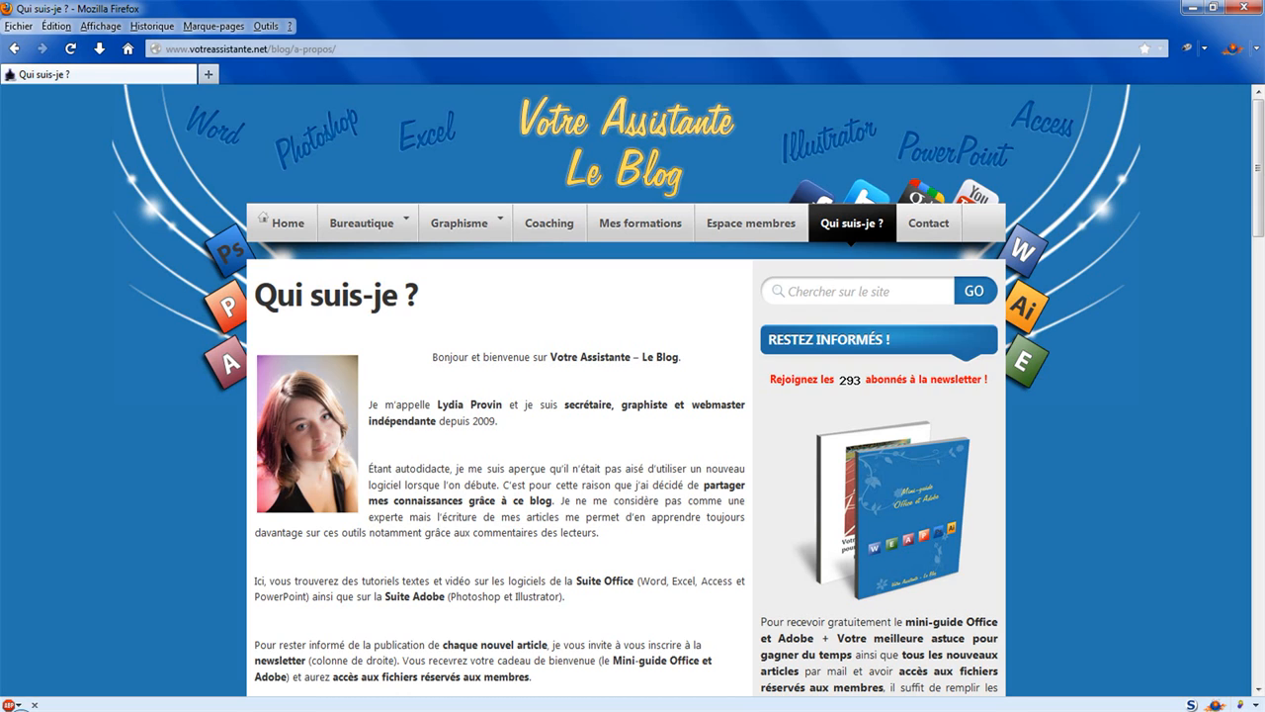
- Look over the newsletter subscription form on the blog's "Qui suis-je ?" page in Firefox
scroll(766, 401, "down", 5)
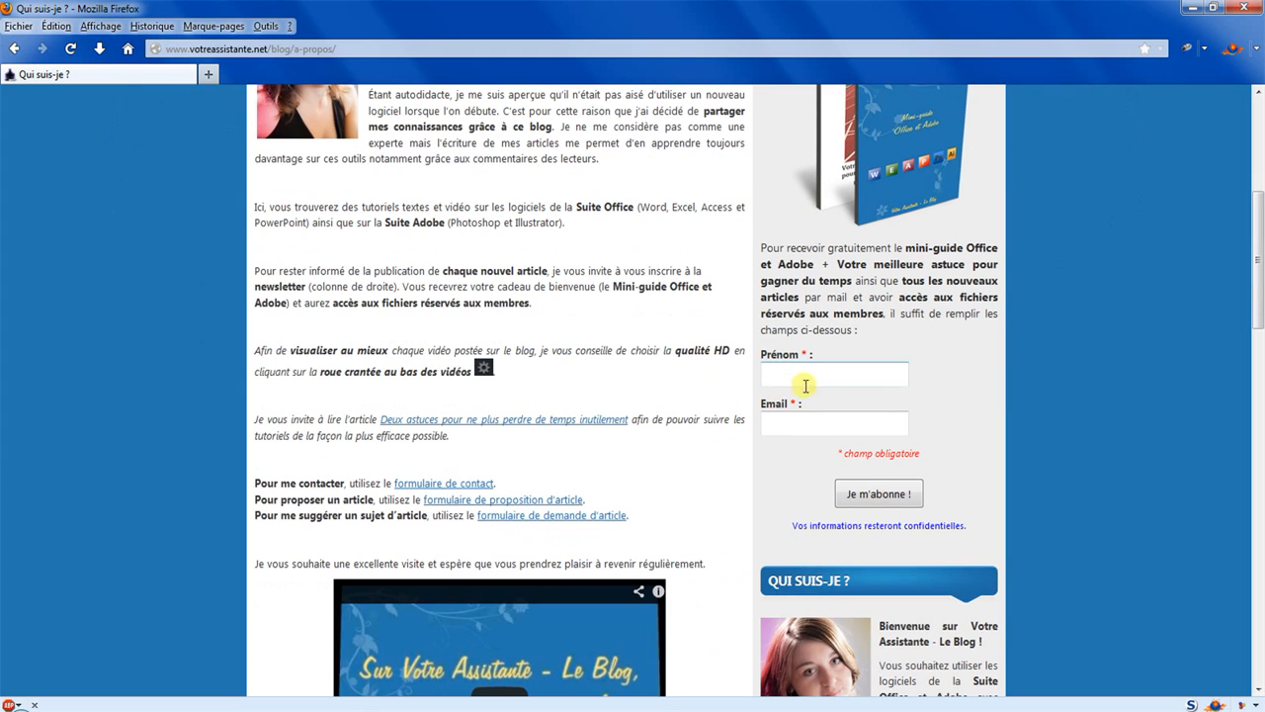
left_click(817, 421)
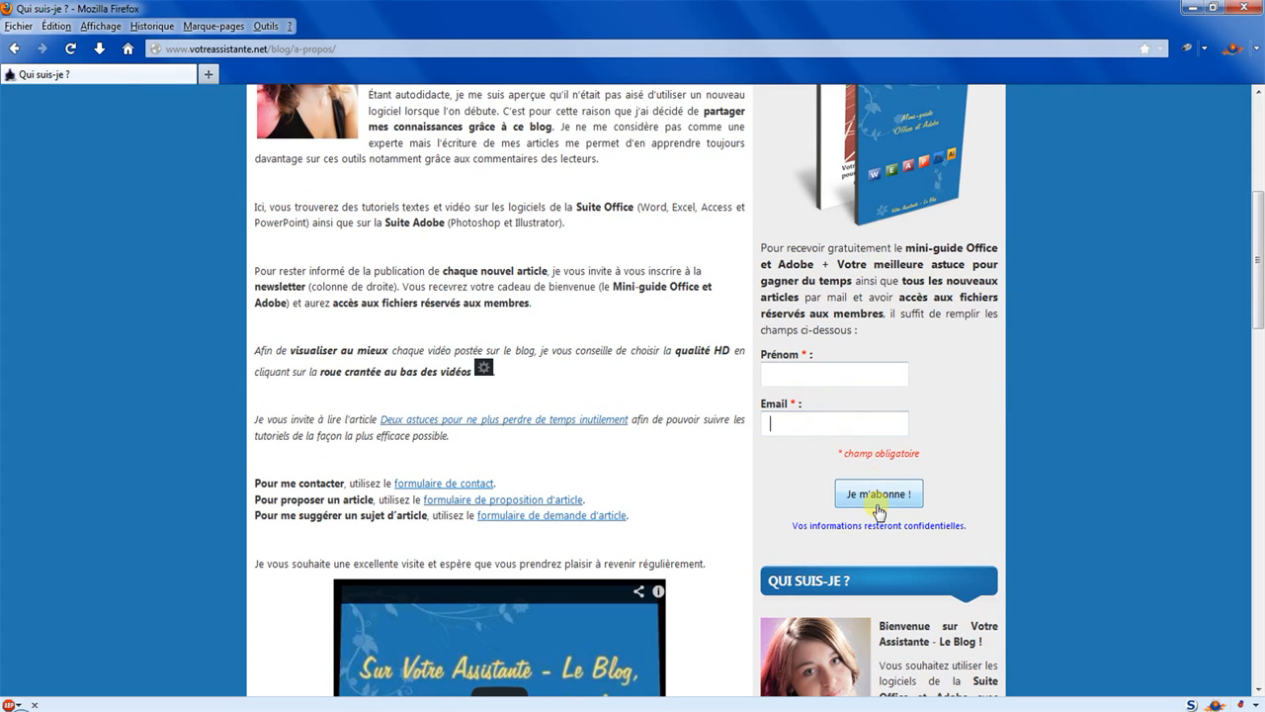
scroll(879, 512, "up", 5)
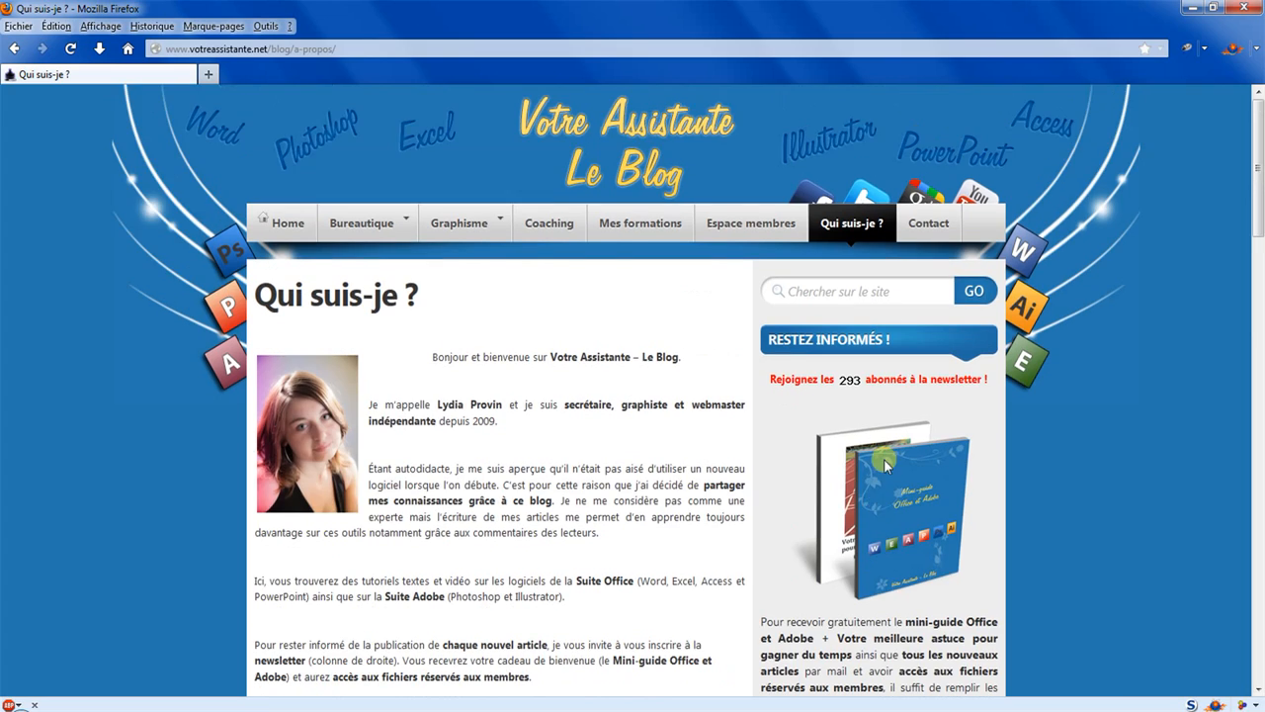